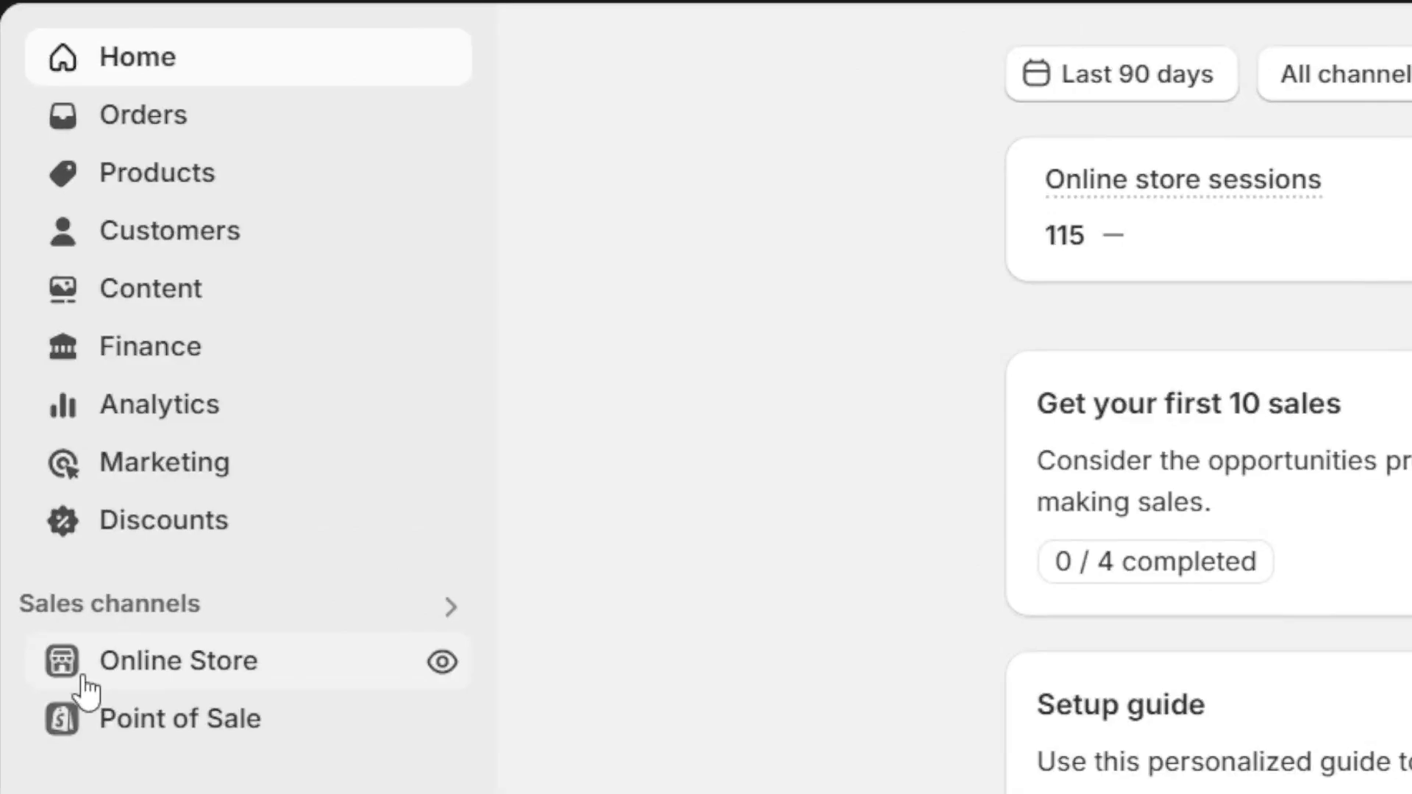
# - Go to Online Store > Themes to reach the current Dawn theme
pyautogui.click(39, 461)
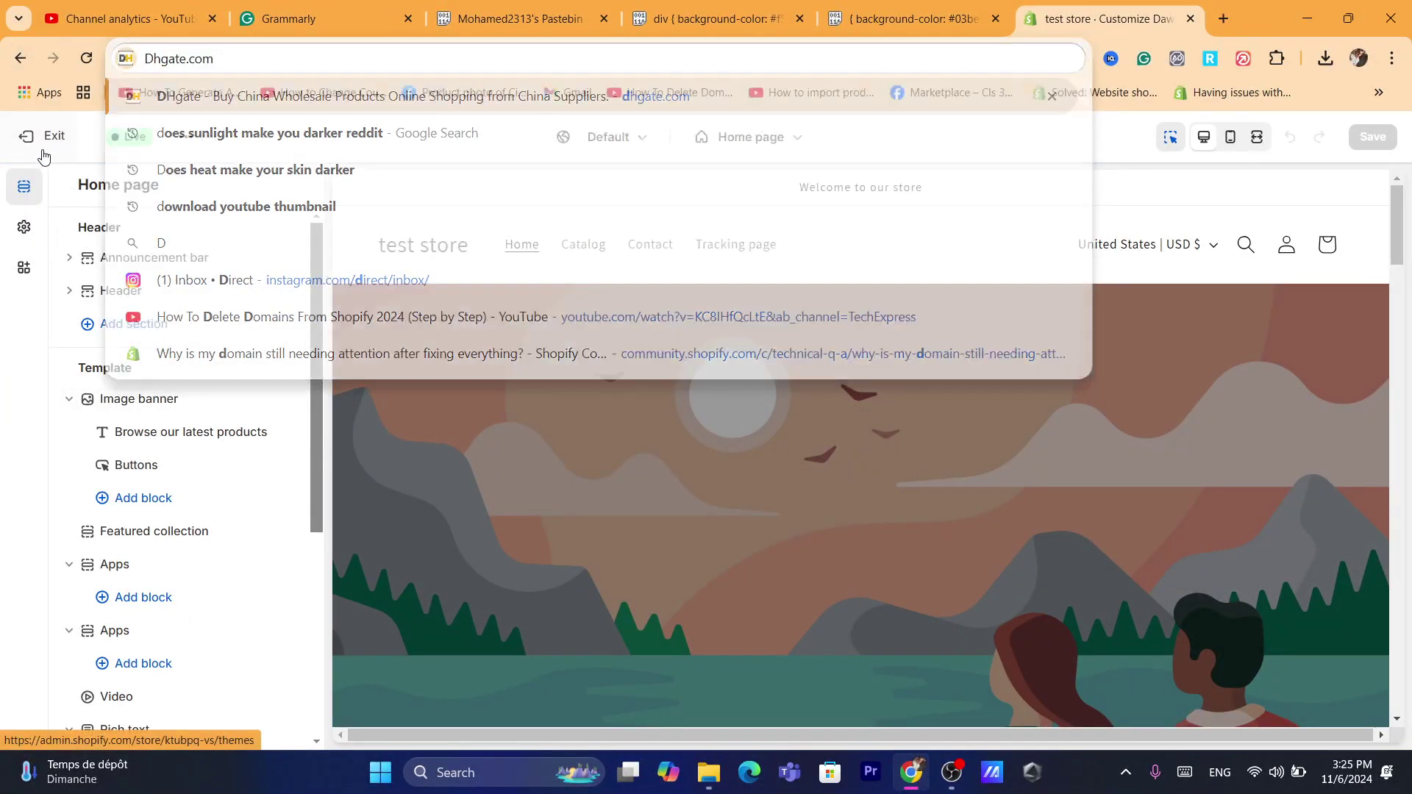
pyautogui.click(44, 147)
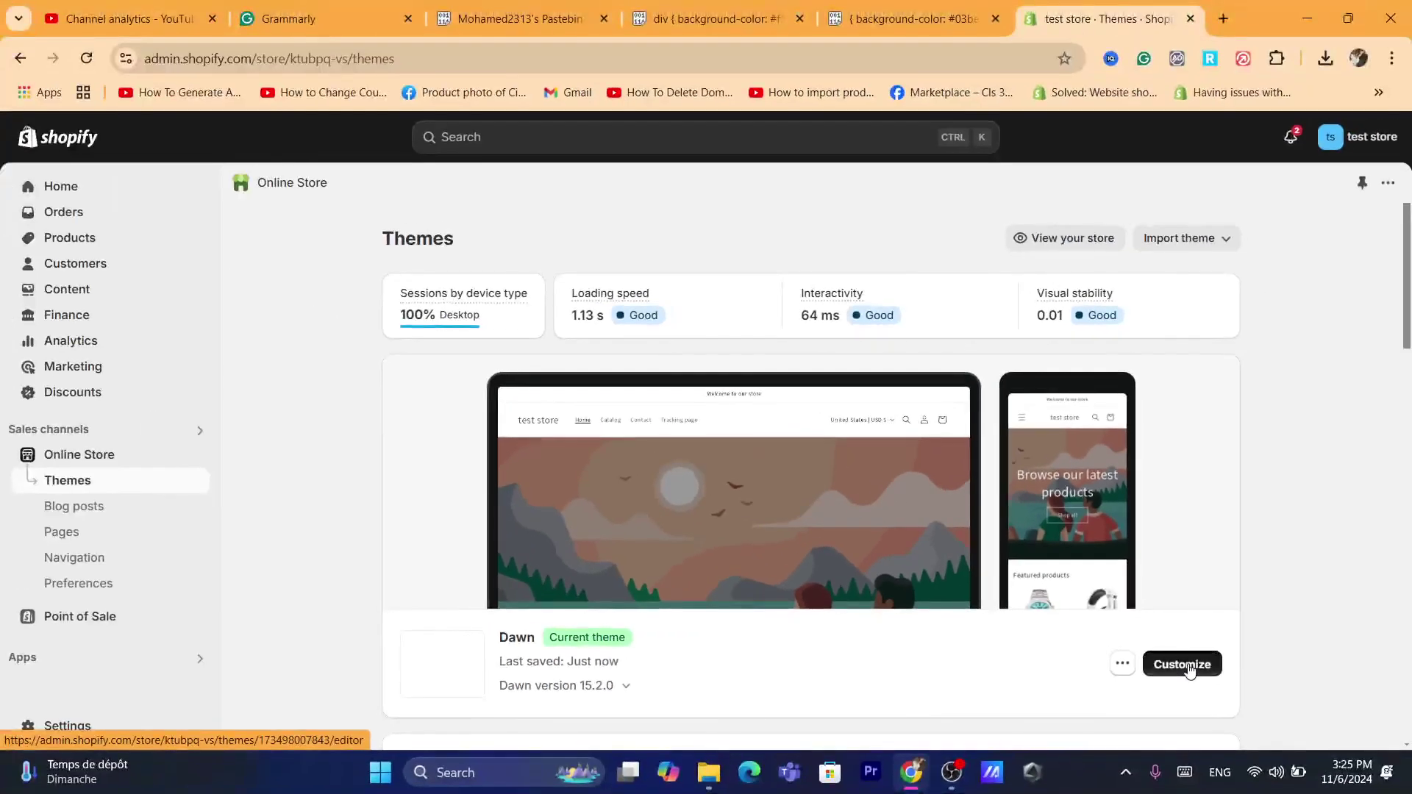
# - Customize the Dawn theme and switch the footer's colour scheme to Scheme 3
pyautogui.click(1199, 671)
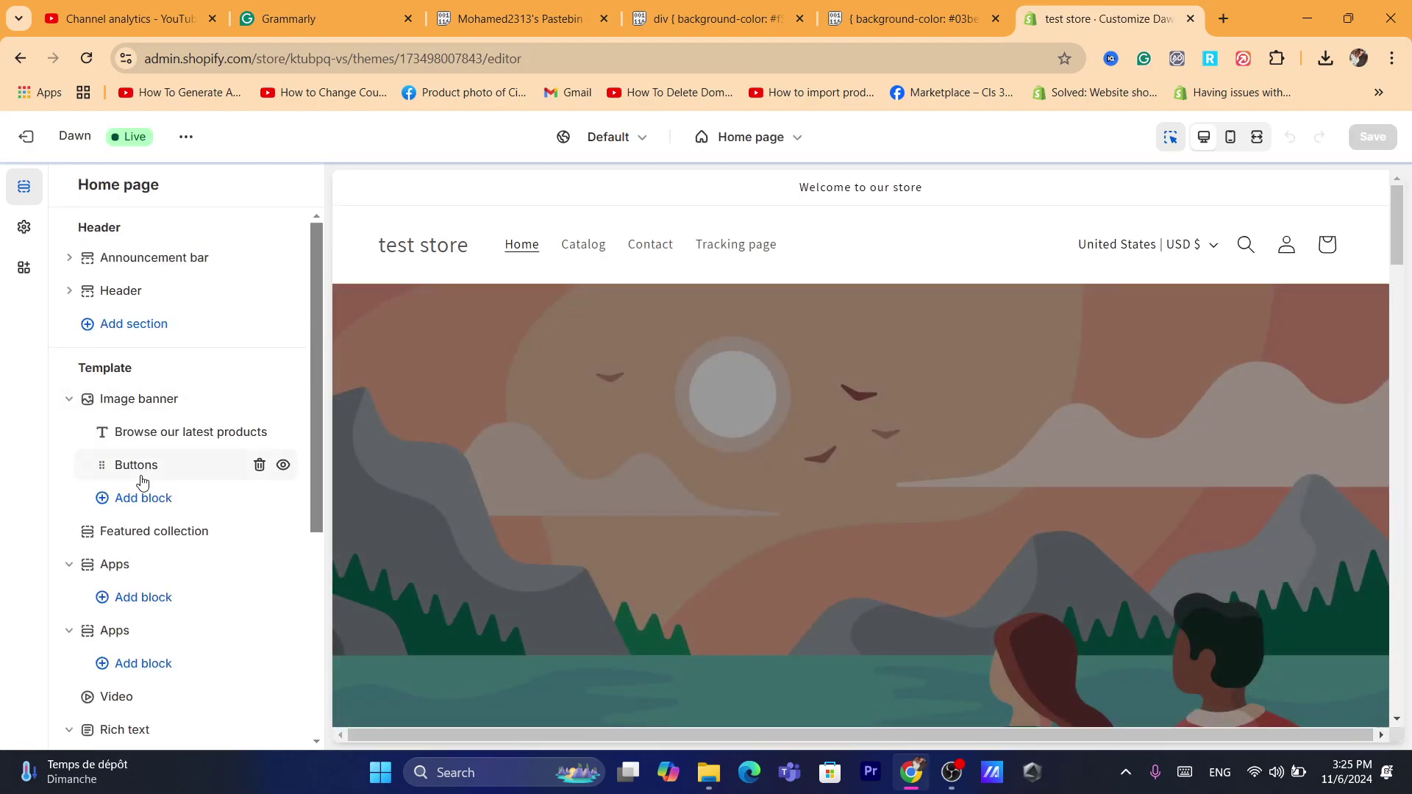
pyautogui.moveTo(1404, 235); pyautogui.dragTo(1402, 666)
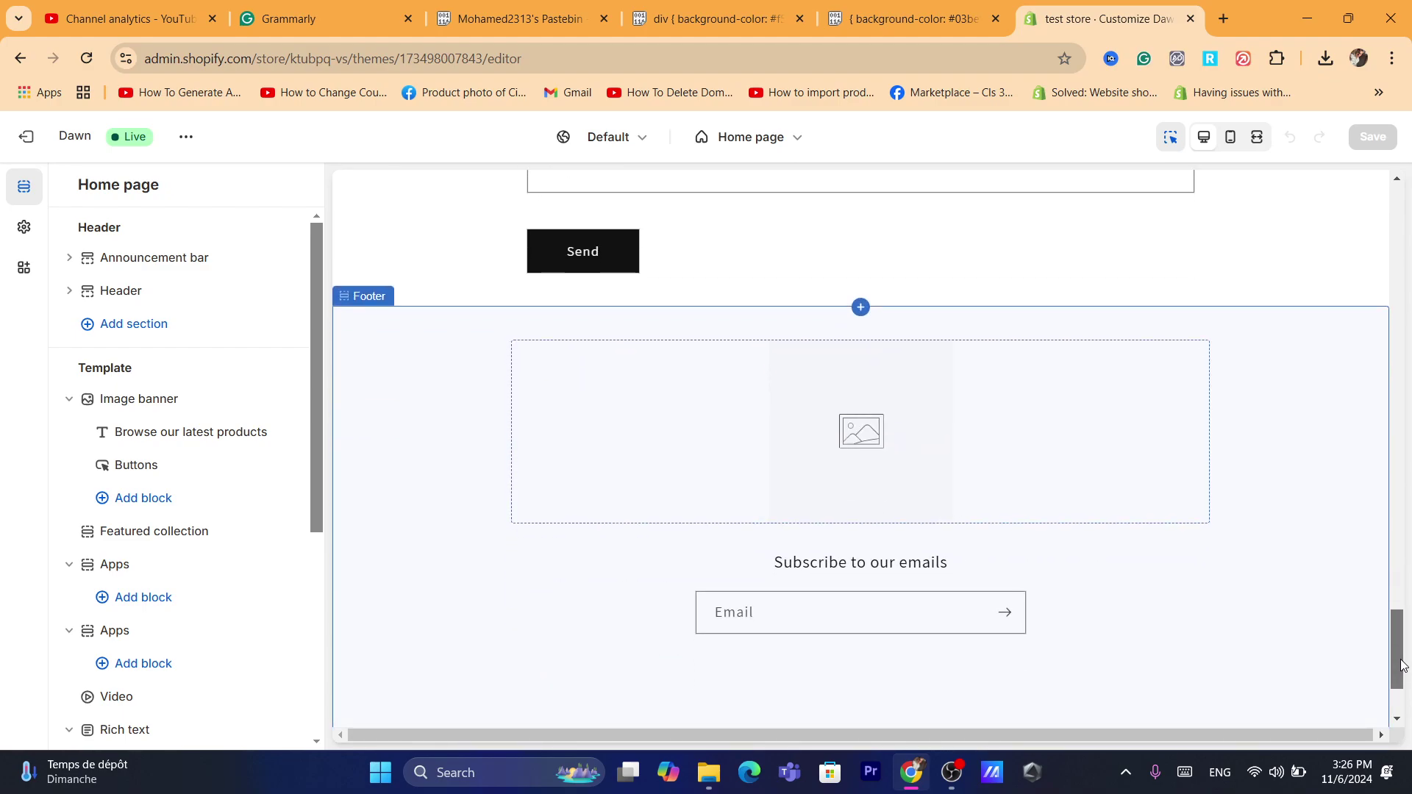
pyautogui.click(1287, 490)
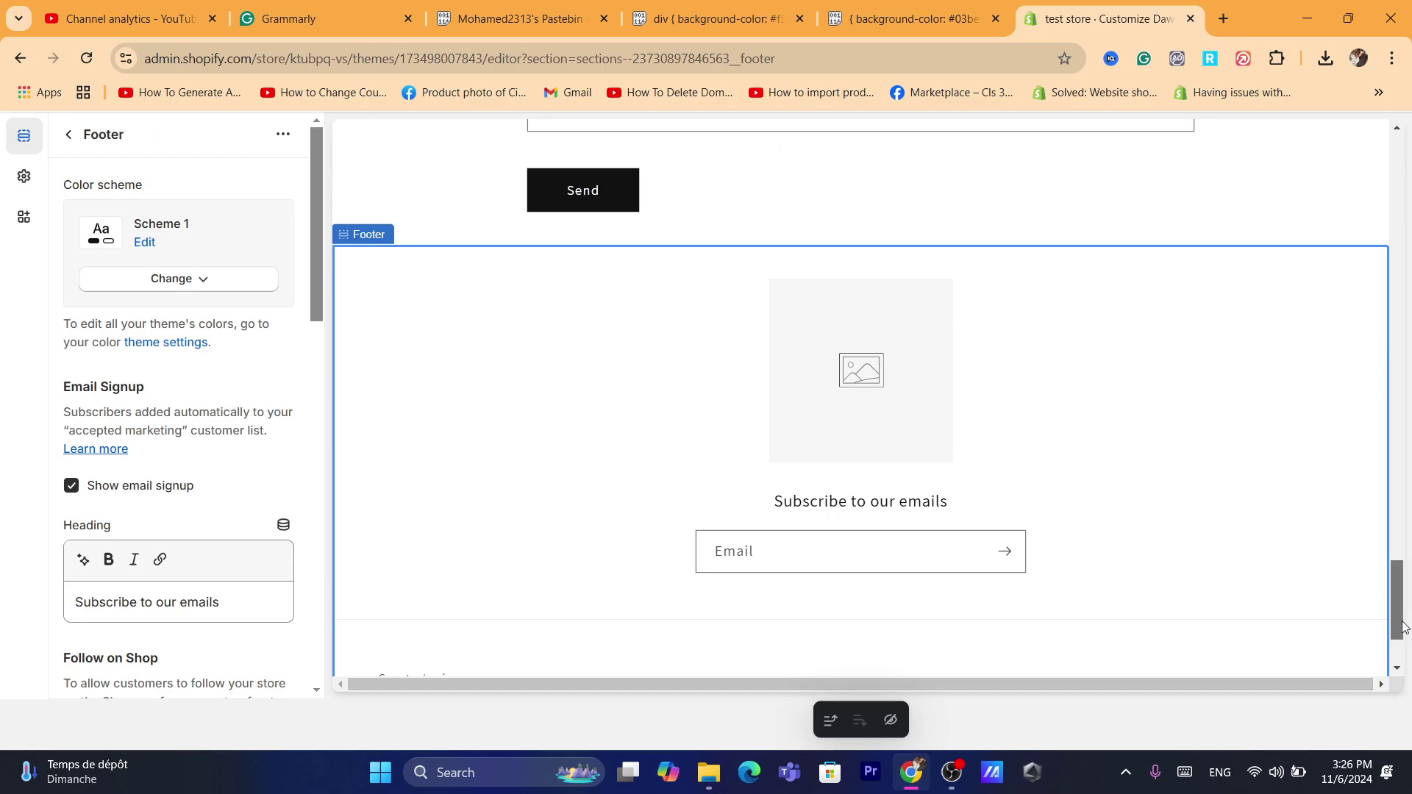
pyautogui.scroll(2, 1402, 626)
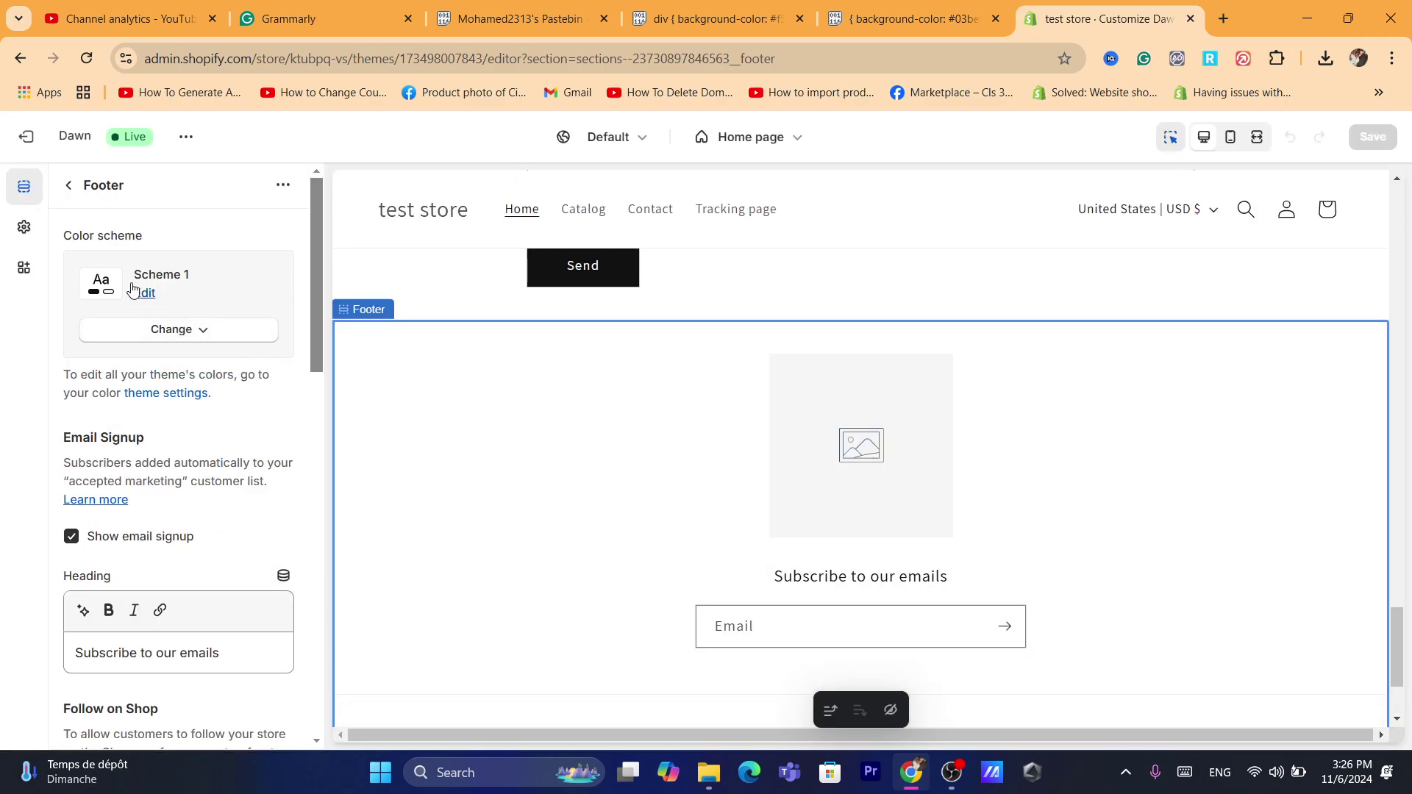
pyautogui.moveTo(66, 235); pyautogui.dragTo(145, 237)
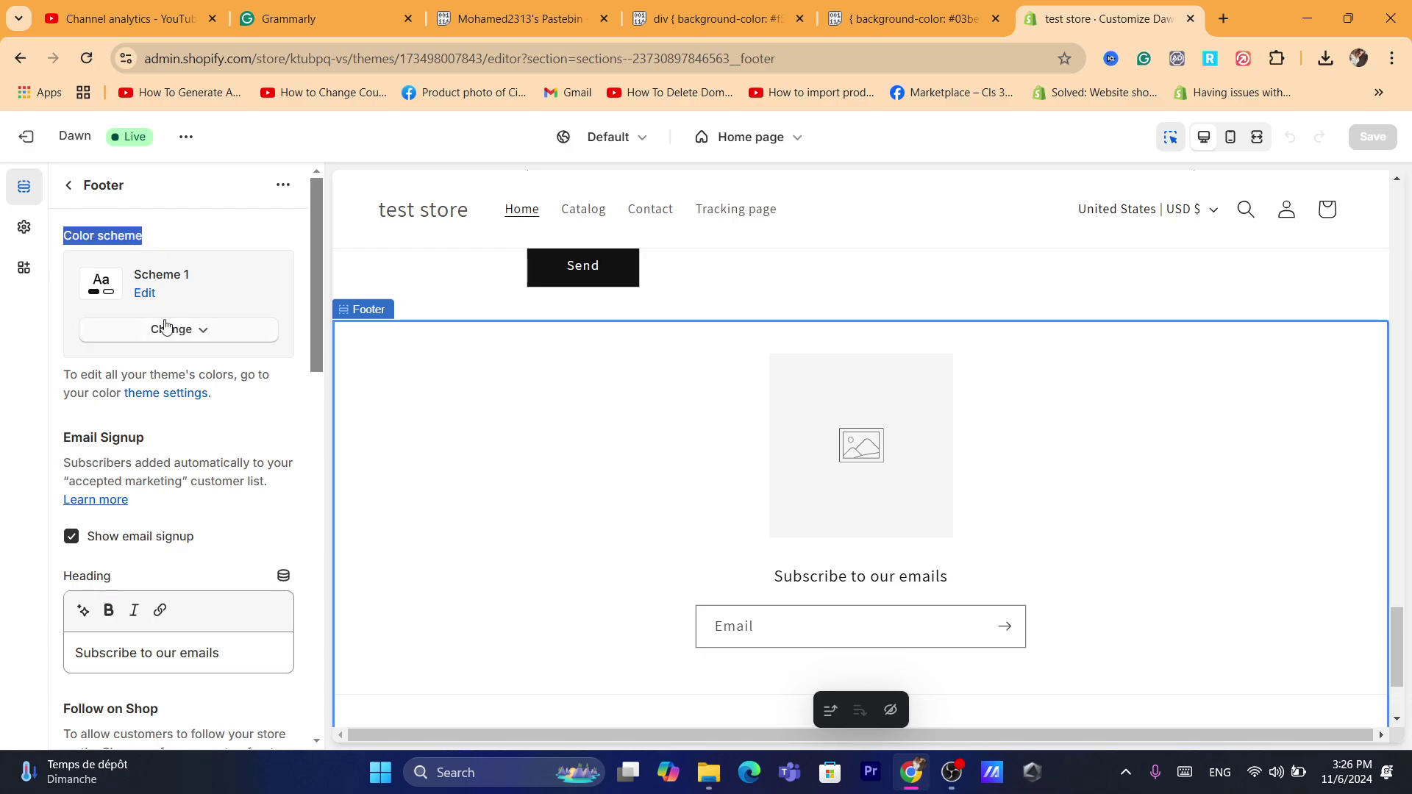
pyautogui.click(166, 329)
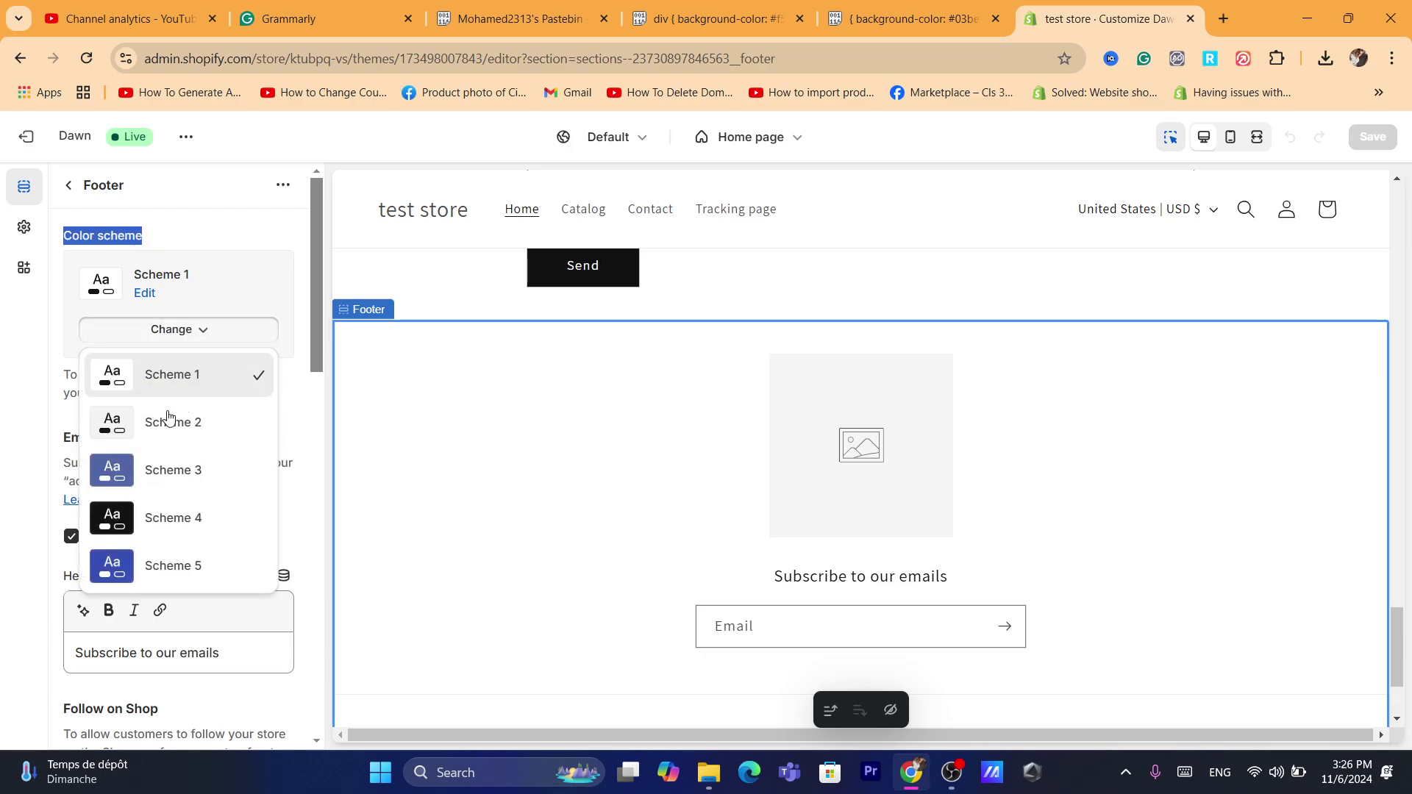
pyautogui.click(168, 419)
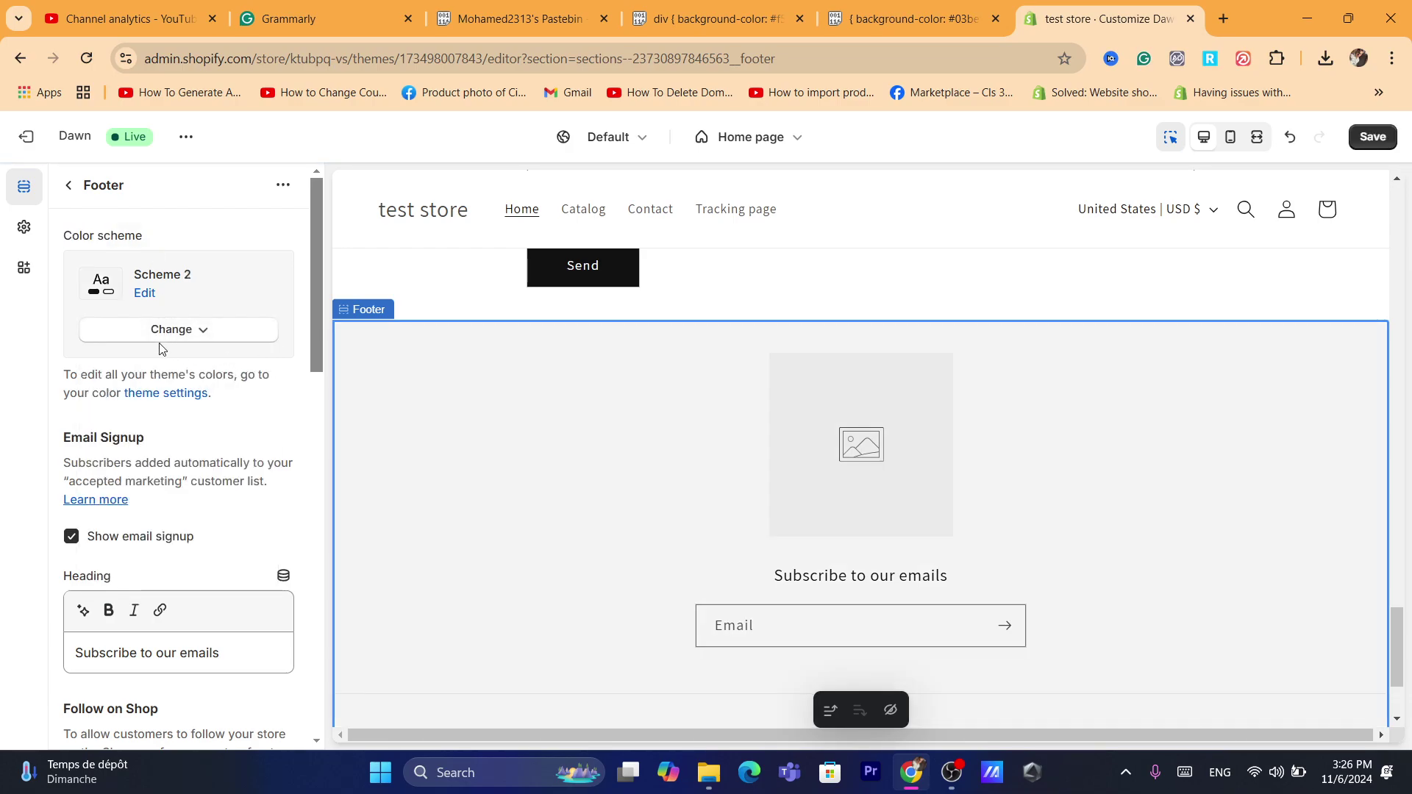
pyautogui.click(160, 343)
pyautogui.click(179, 466)
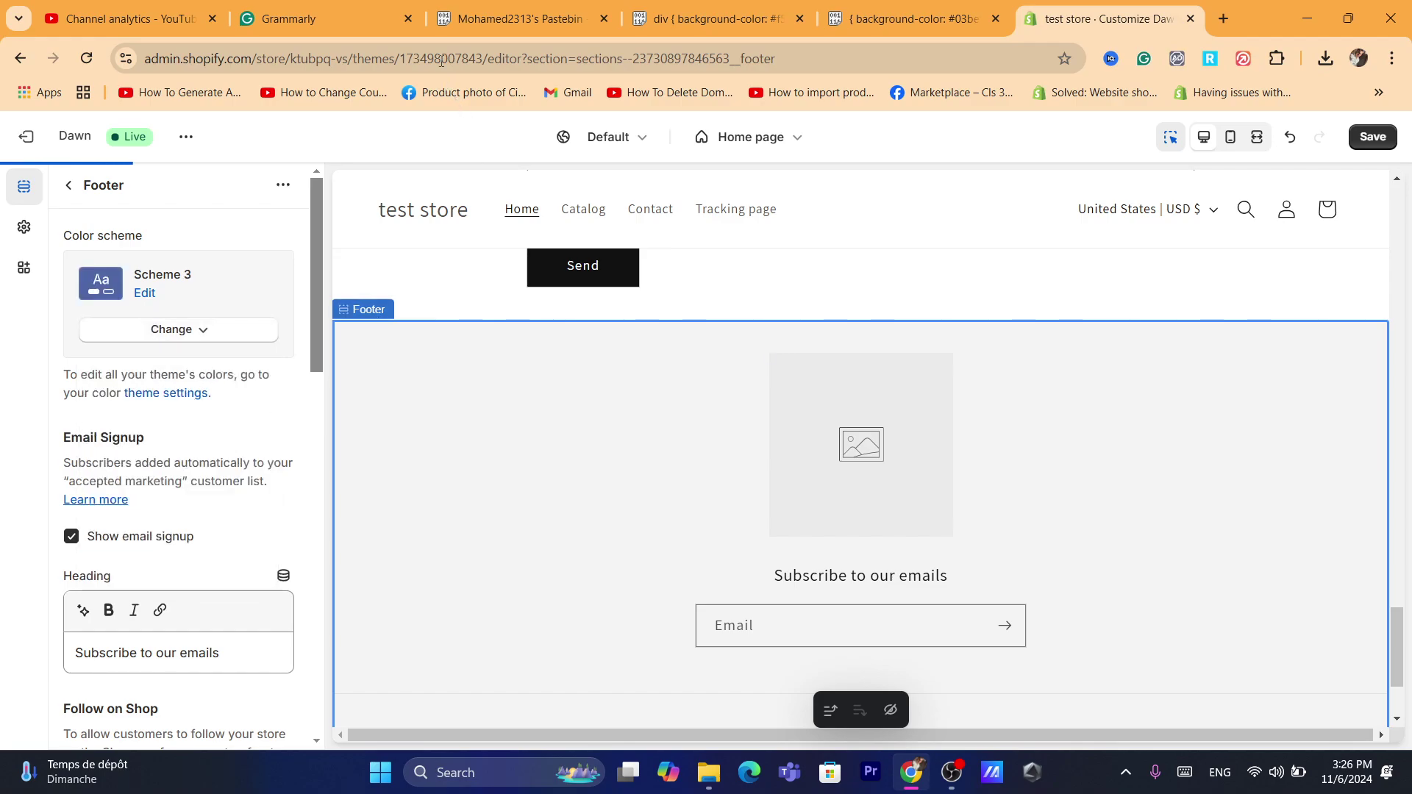
# - Edit Scheme 3 and darken its background colour to #242832
pyautogui.click(442, 56)
pyautogui.write('d')
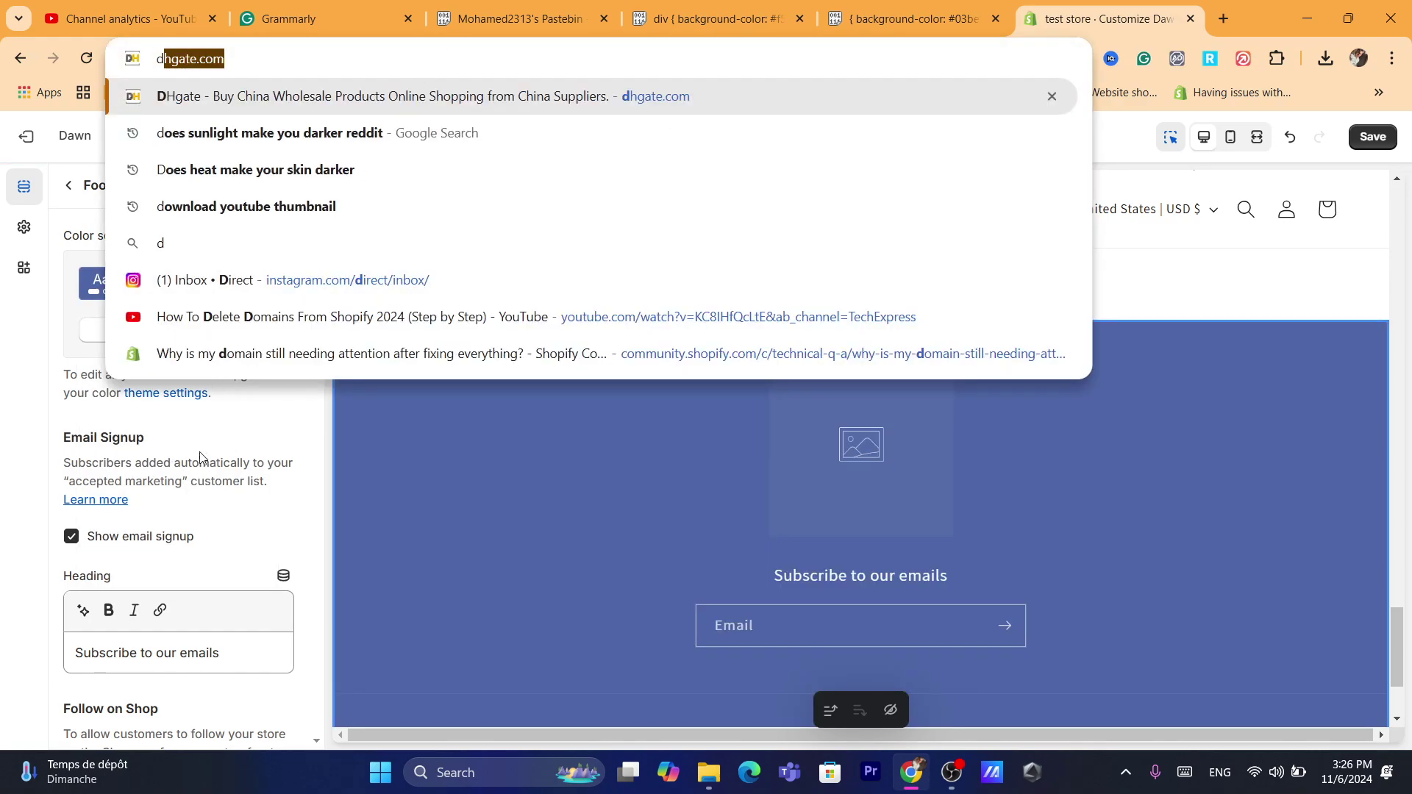
pyautogui.click(177, 403)
pyautogui.click(151, 328)
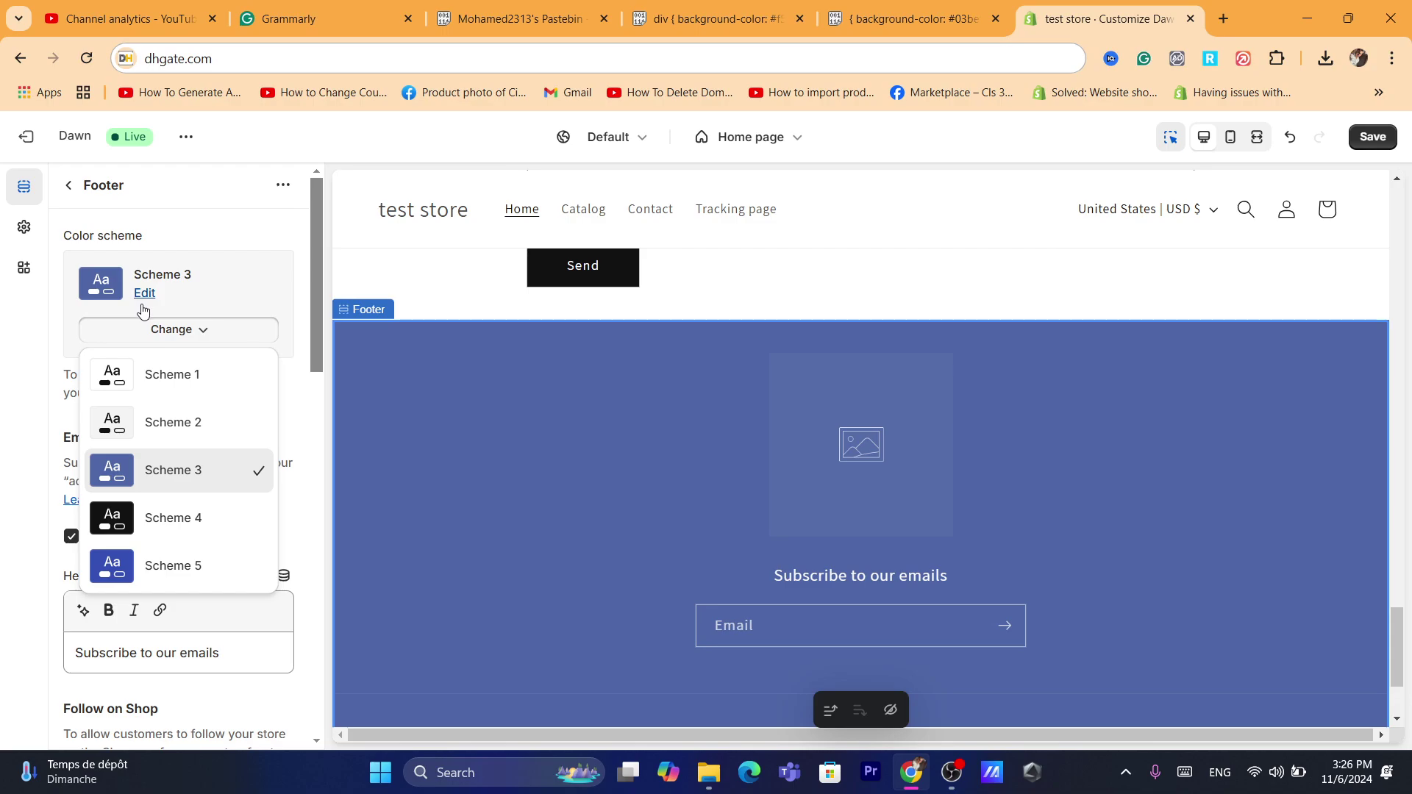
pyautogui.click(144, 294)
pyautogui.click(79, 378)
pyautogui.click(199, 445)
pyautogui.click(201, 416)
pyautogui.click(113, 506)
pyautogui.click(116, 522)
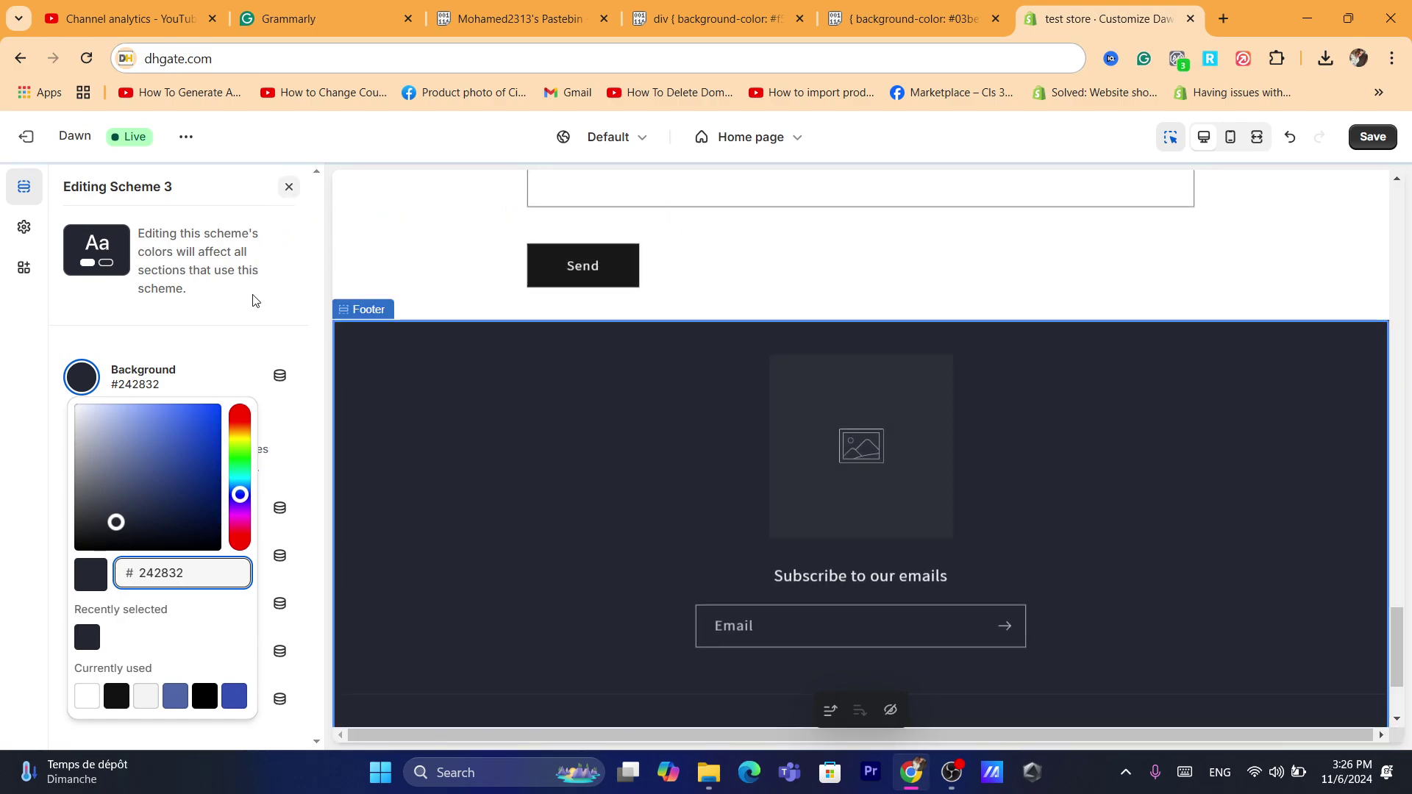
# - Change Scheme 3's background to blue #3961D0, then select the Contact Form section
pyautogui.click(191, 443)
pyautogui.click(181, 431)
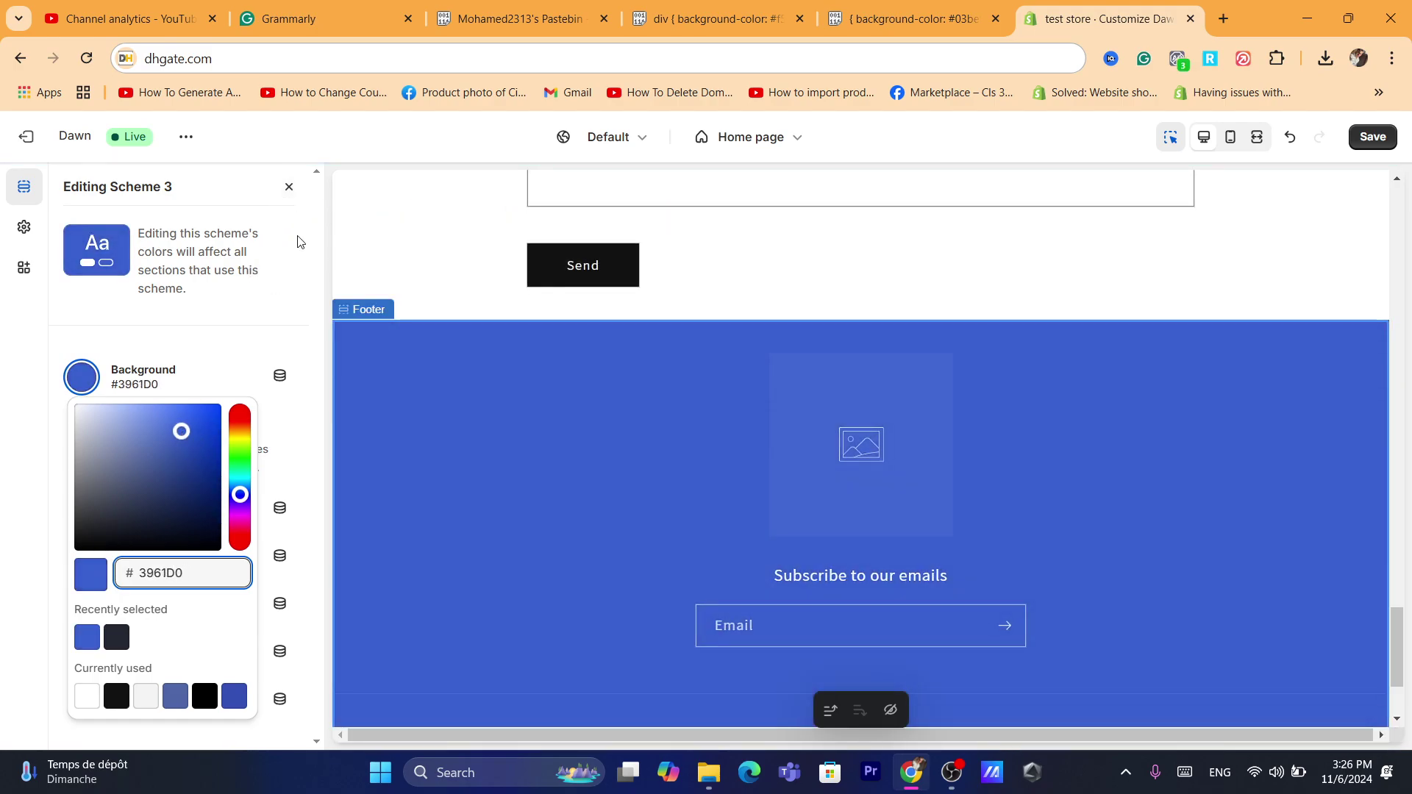
pyautogui.click(290, 188)
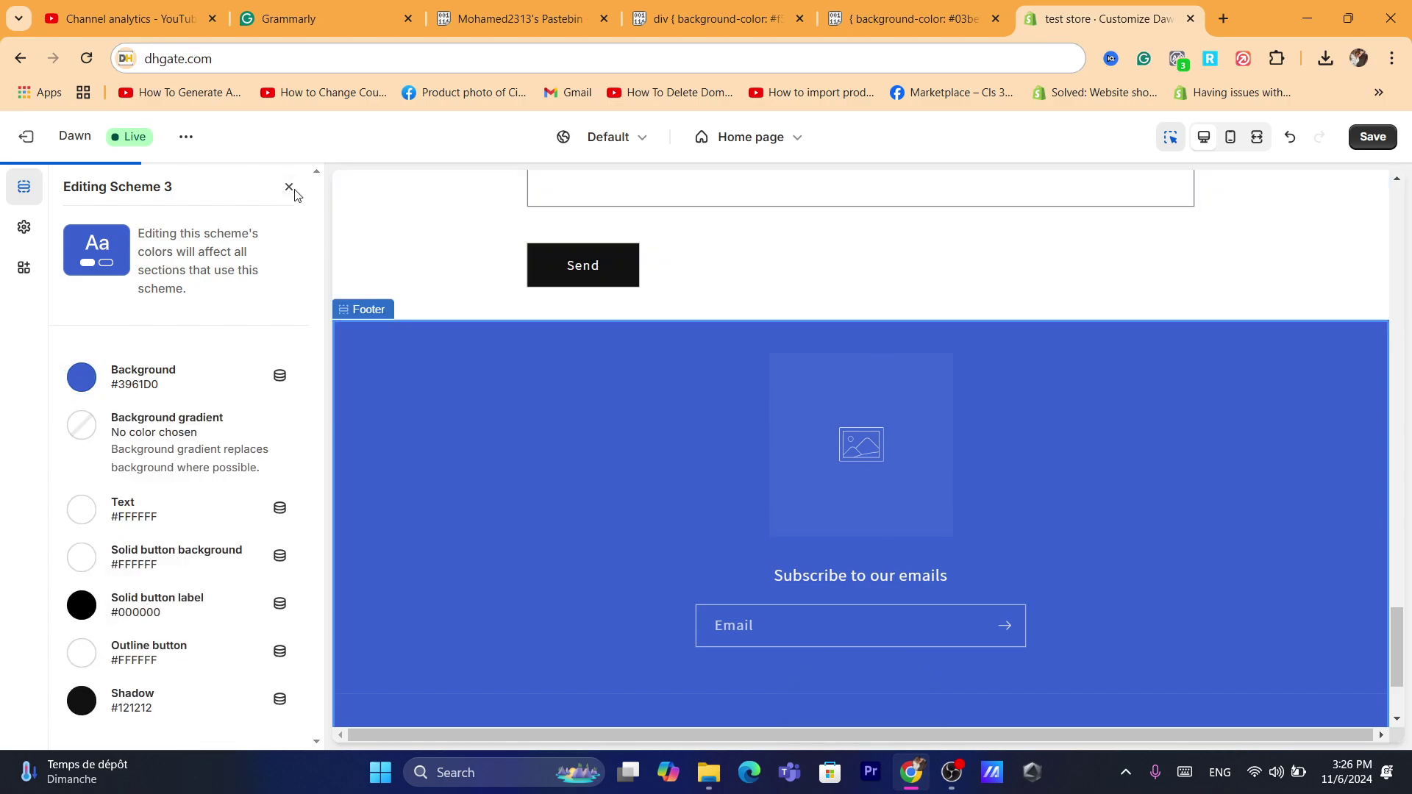
pyautogui.click(289, 187)
pyautogui.moveTo(1403, 646); pyautogui.dragTo(1390, 586)
pyautogui.click(621, 345)
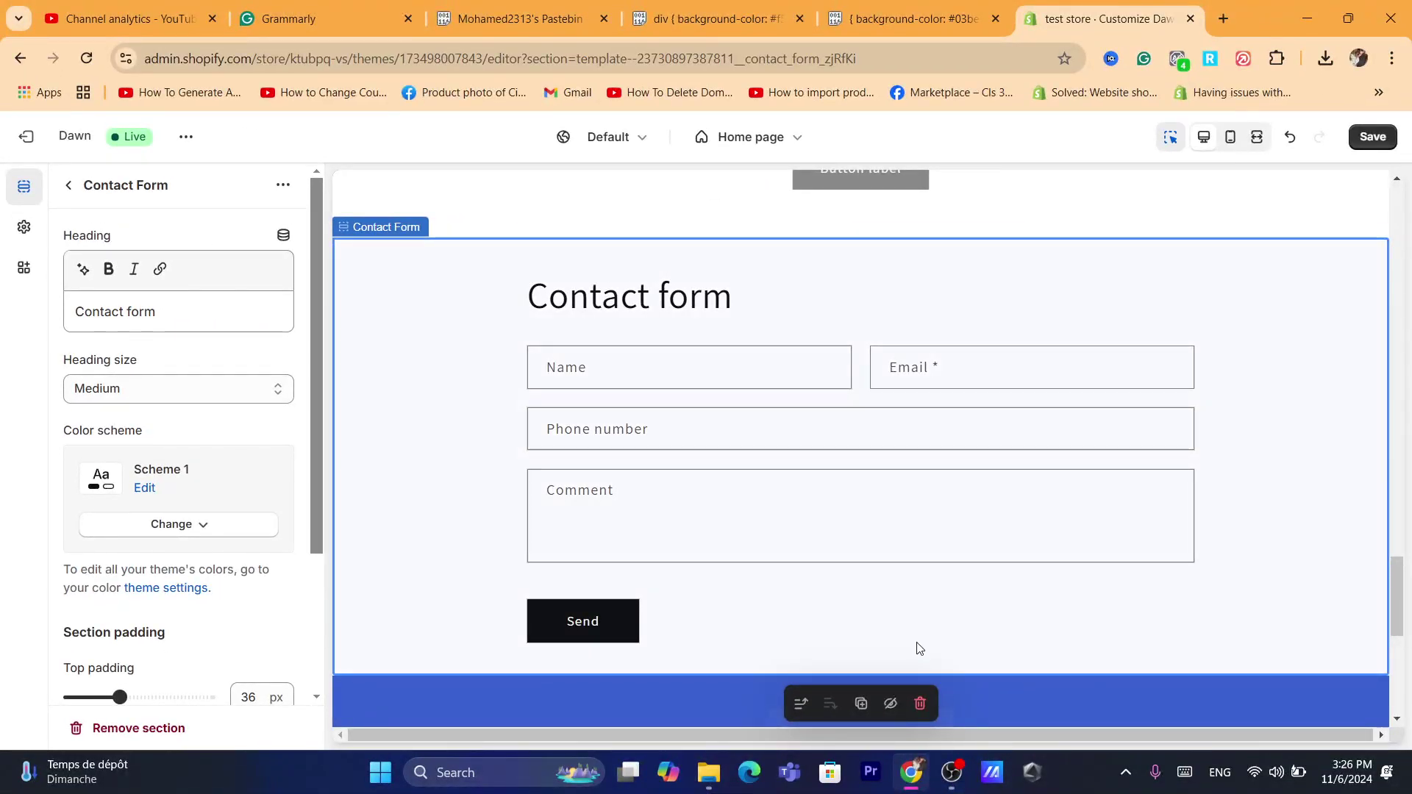
# - Select the Contact Form section and expand its Custom CSS code box
pyautogui.click(1017, 687)
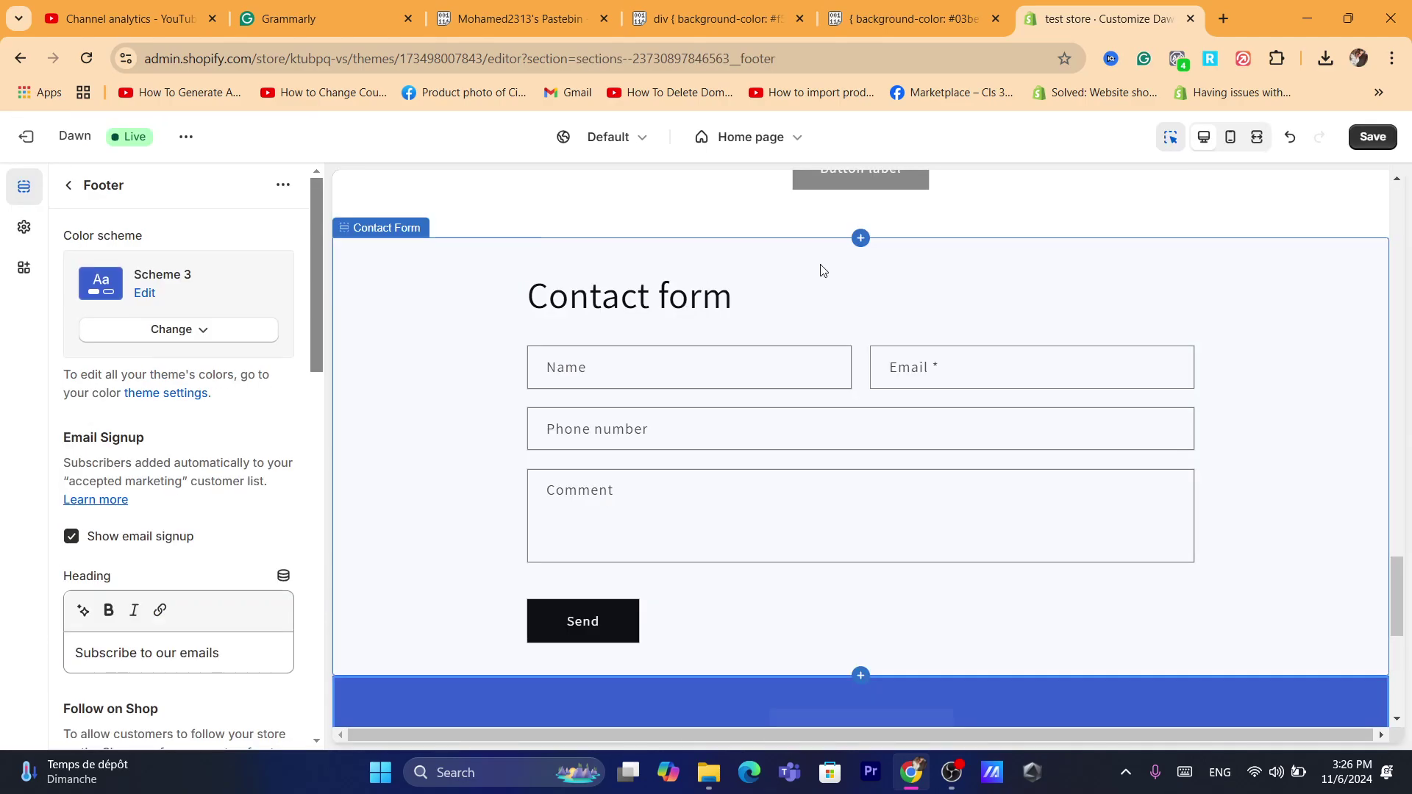
pyautogui.click(822, 270)
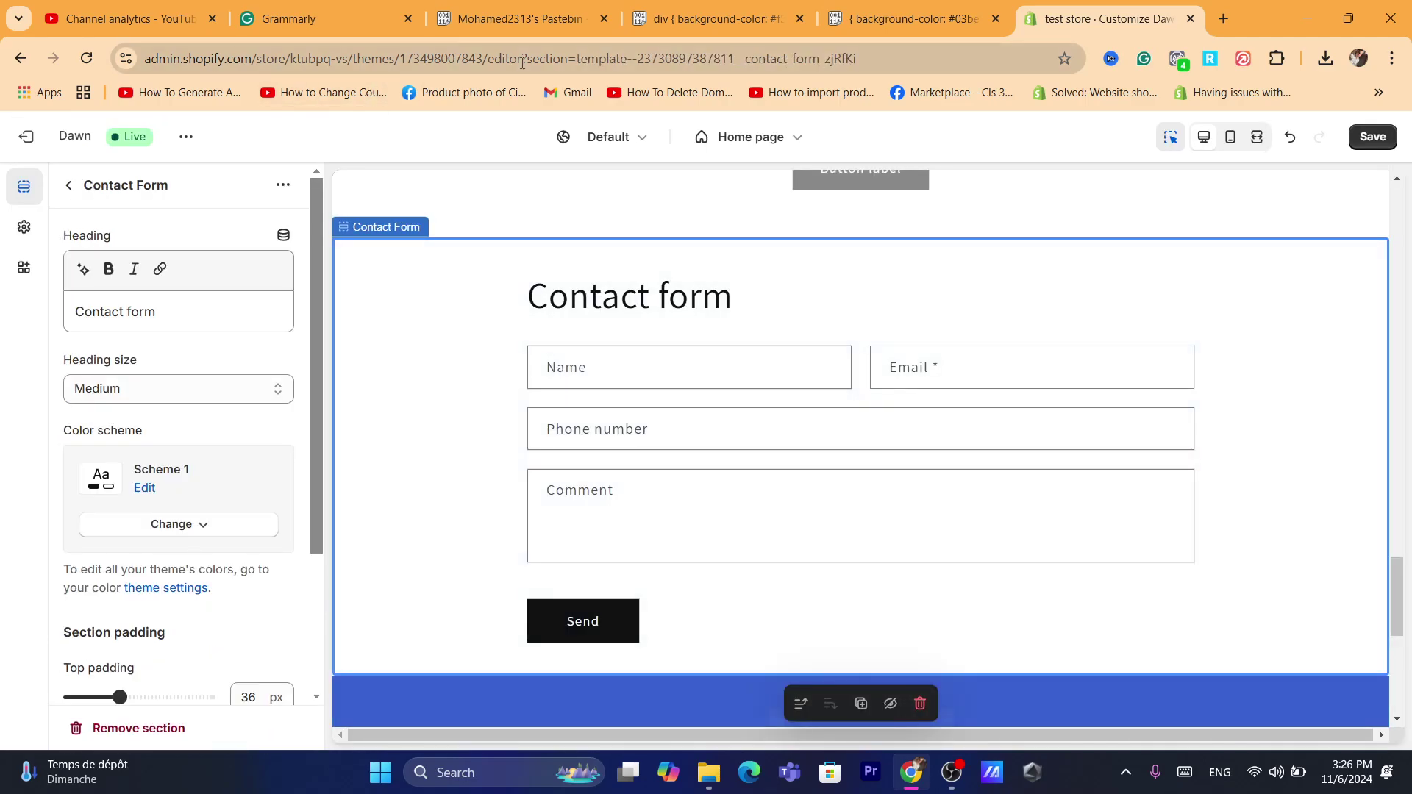
pyautogui.click(521, 64)
pyautogui.write('s')
pyautogui.click(506, 440)
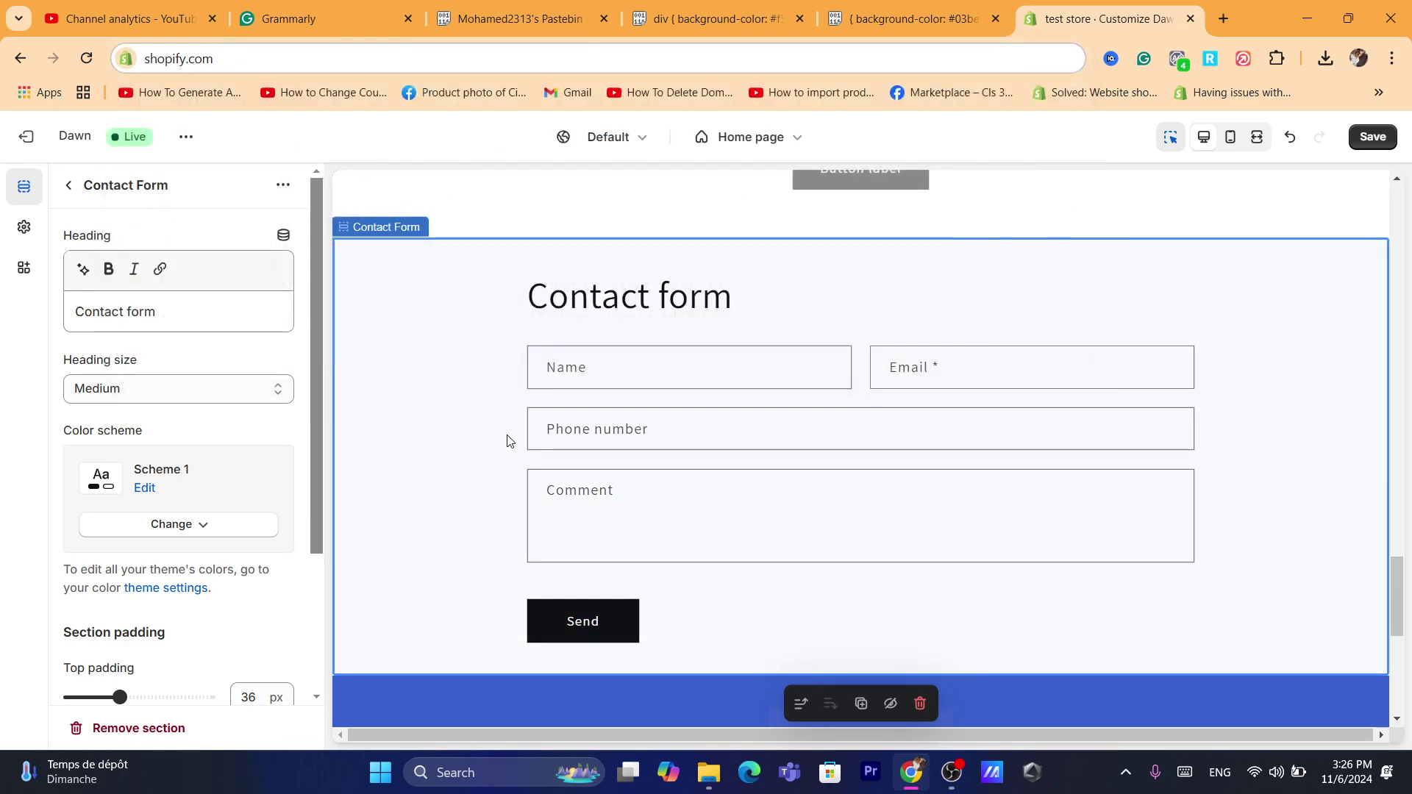
pyautogui.moveTo(1397, 605); pyautogui.dragTo(1403, 566)
pyautogui.scroll(-5, 844, 314)
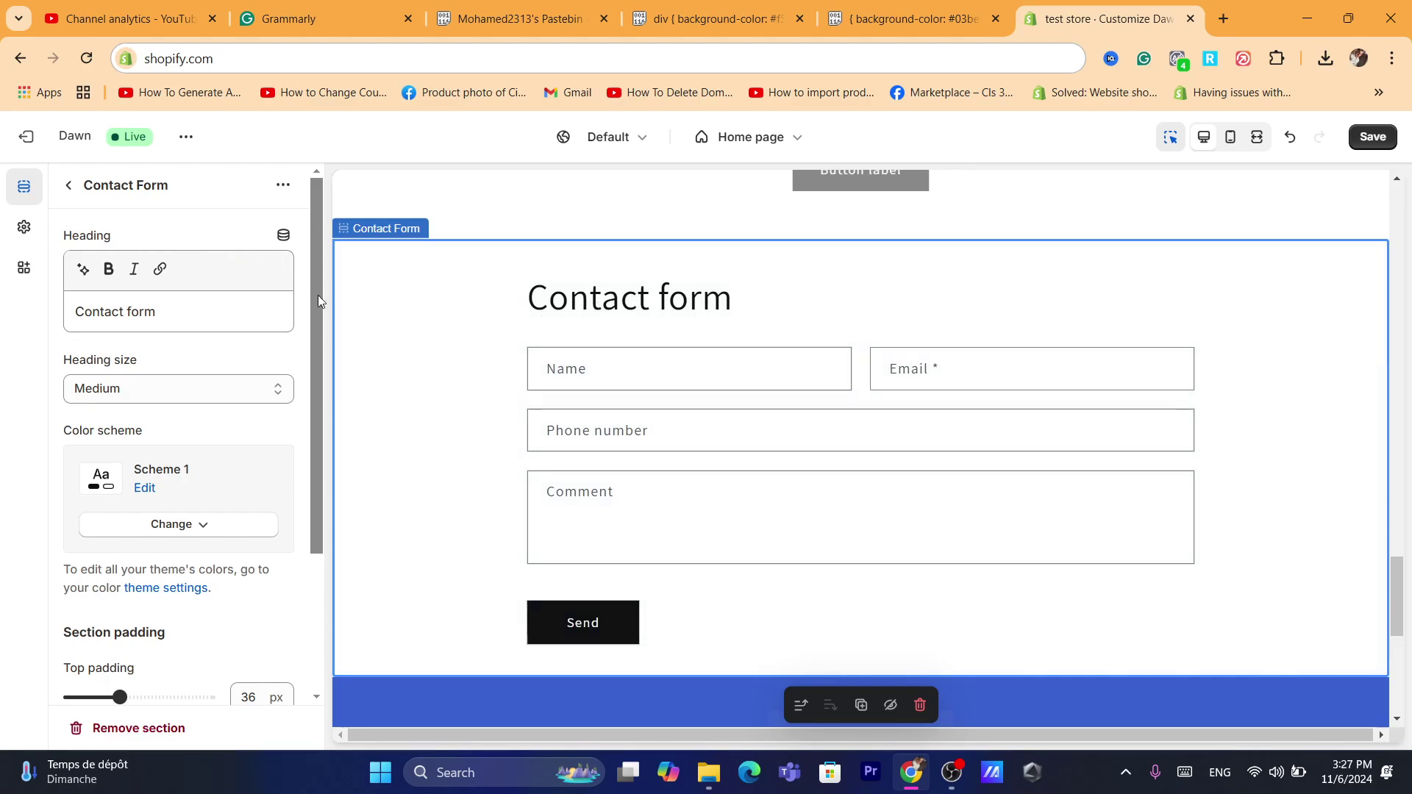
pyautogui.moveTo(317, 300); pyautogui.dragTo(324, 577)
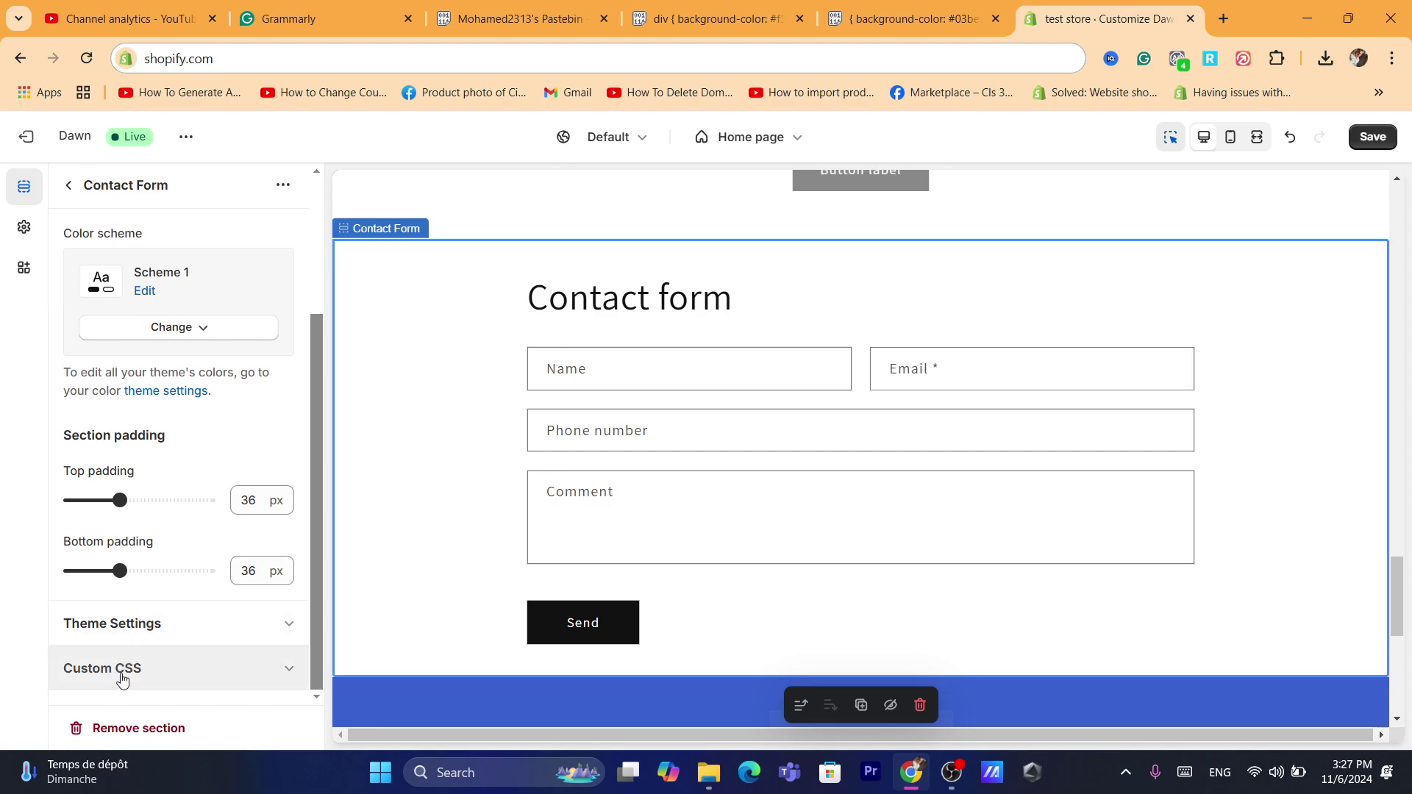
pyautogui.click(100, 678)
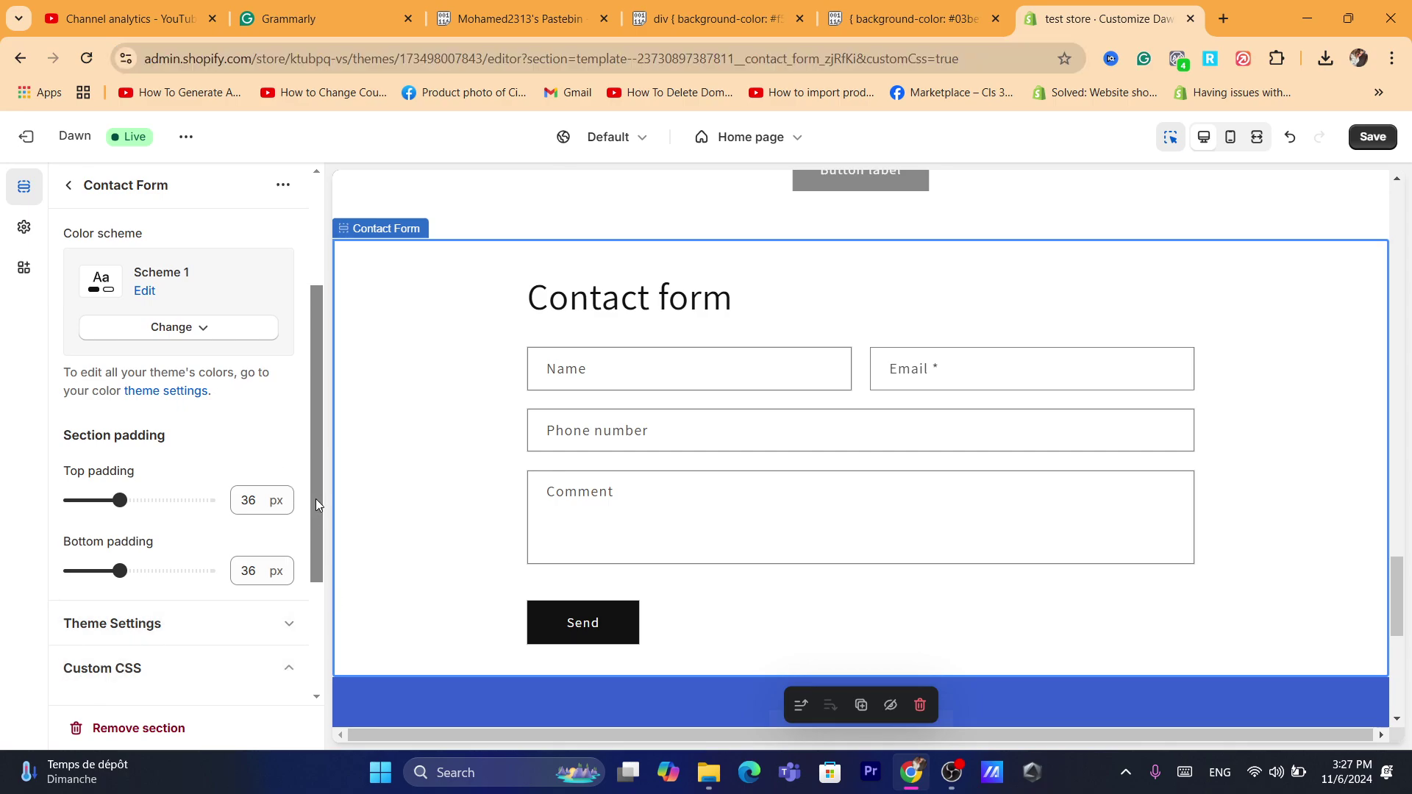
pyautogui.moveTo(318, 505); pyautogui.dragTo(318, 628)
pyautogui.click(172, 600)
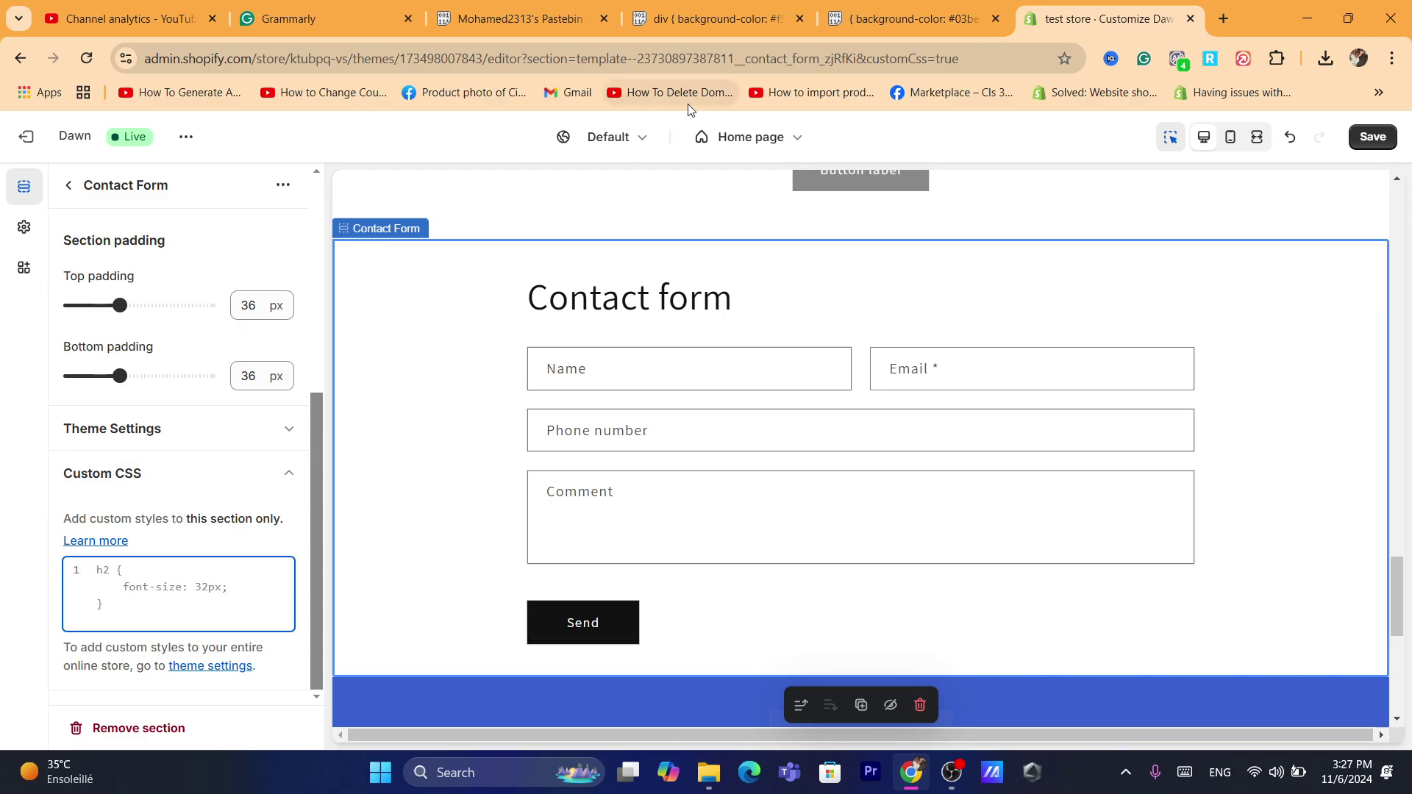
# - Copy the three-line div background-color rule from the Pastebin tab
pyautogui.click(537, 6)
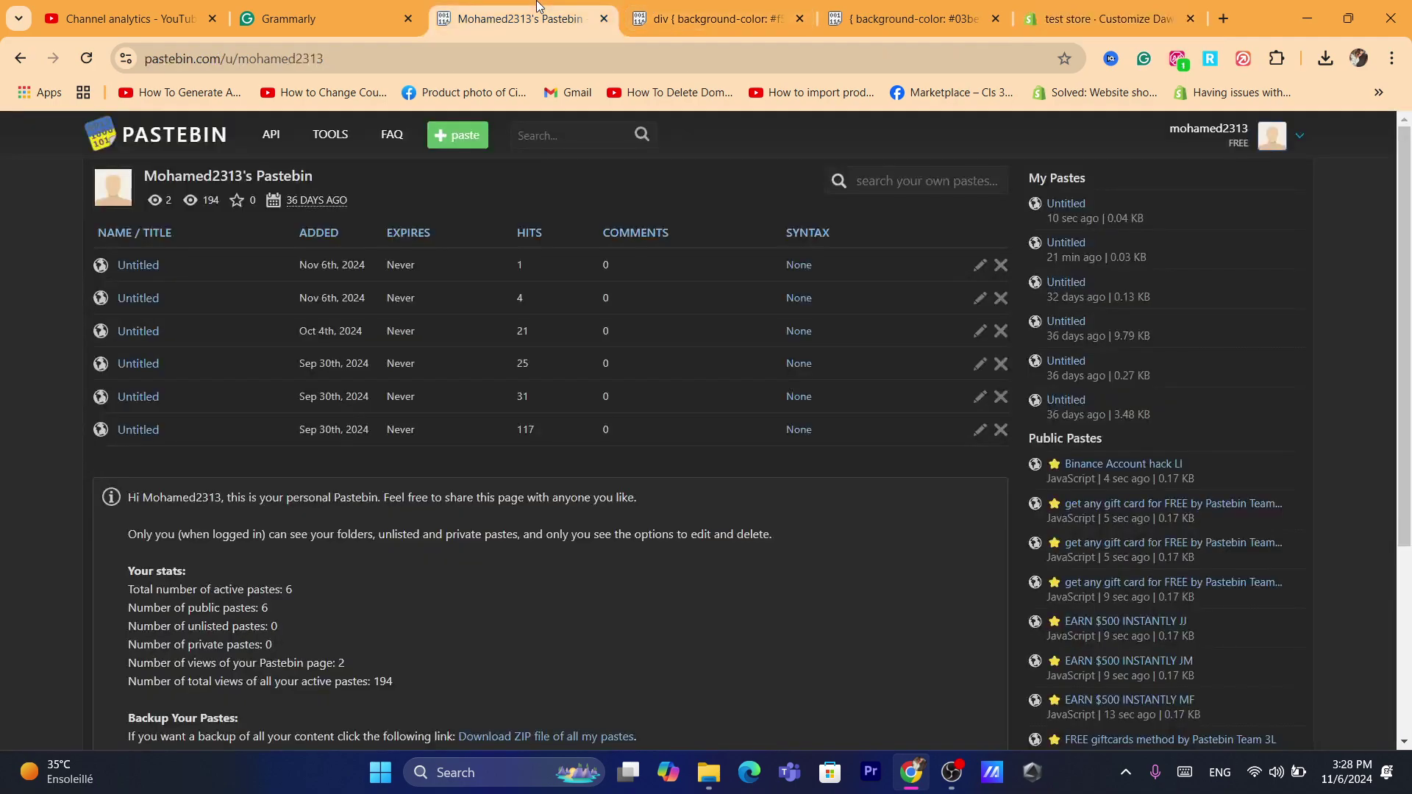
pyautogui.click(662, 6)
pyautogui.moveTo(146, 263); pyautogui.dragTo(217, 338)
pyautogui.hotkey('ctrl', 'c')
pyautogui.click(1052, 5)
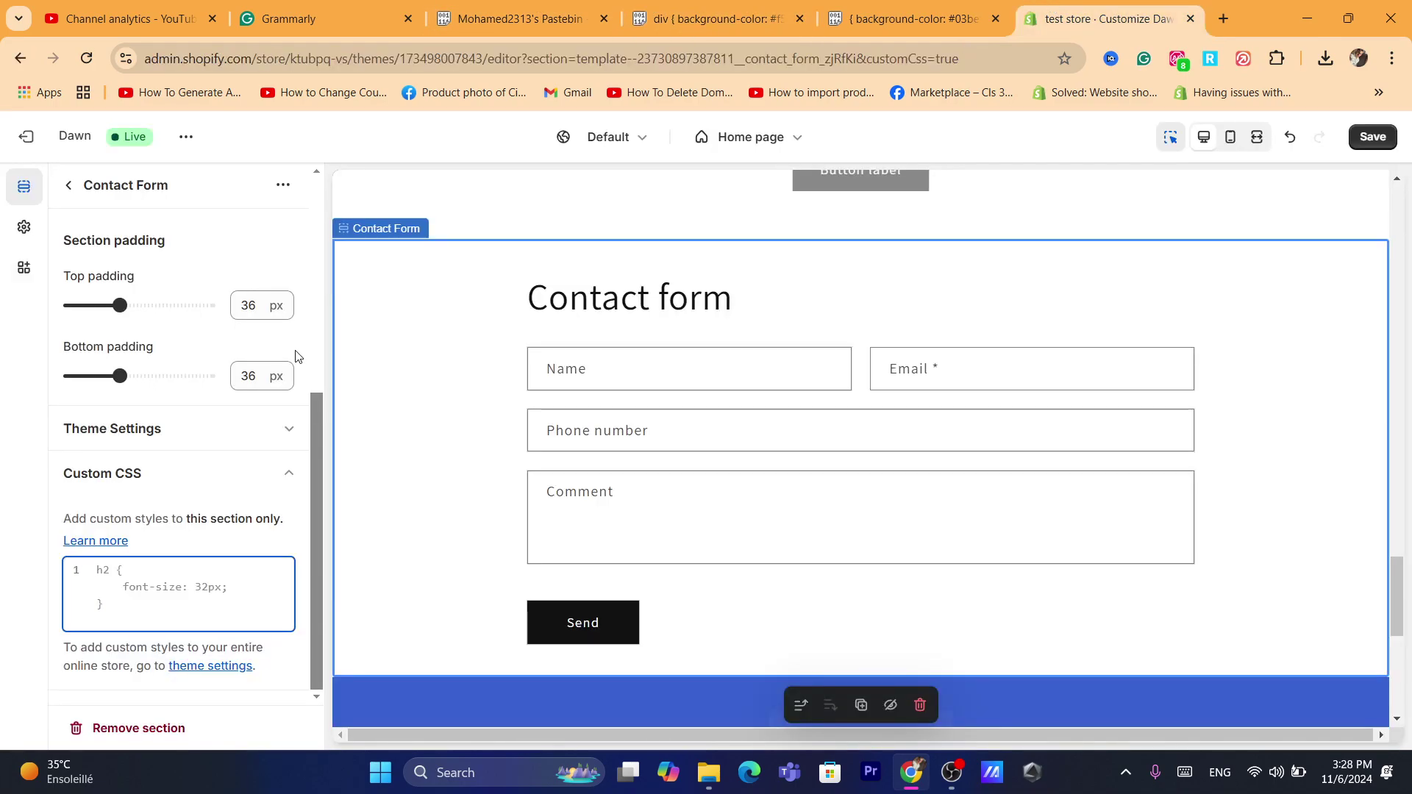
# - Paste the div background-color #f5f5f5 rule into Custom CSS and save the theme
pyautogui.hotkey('ctrl', 'v')
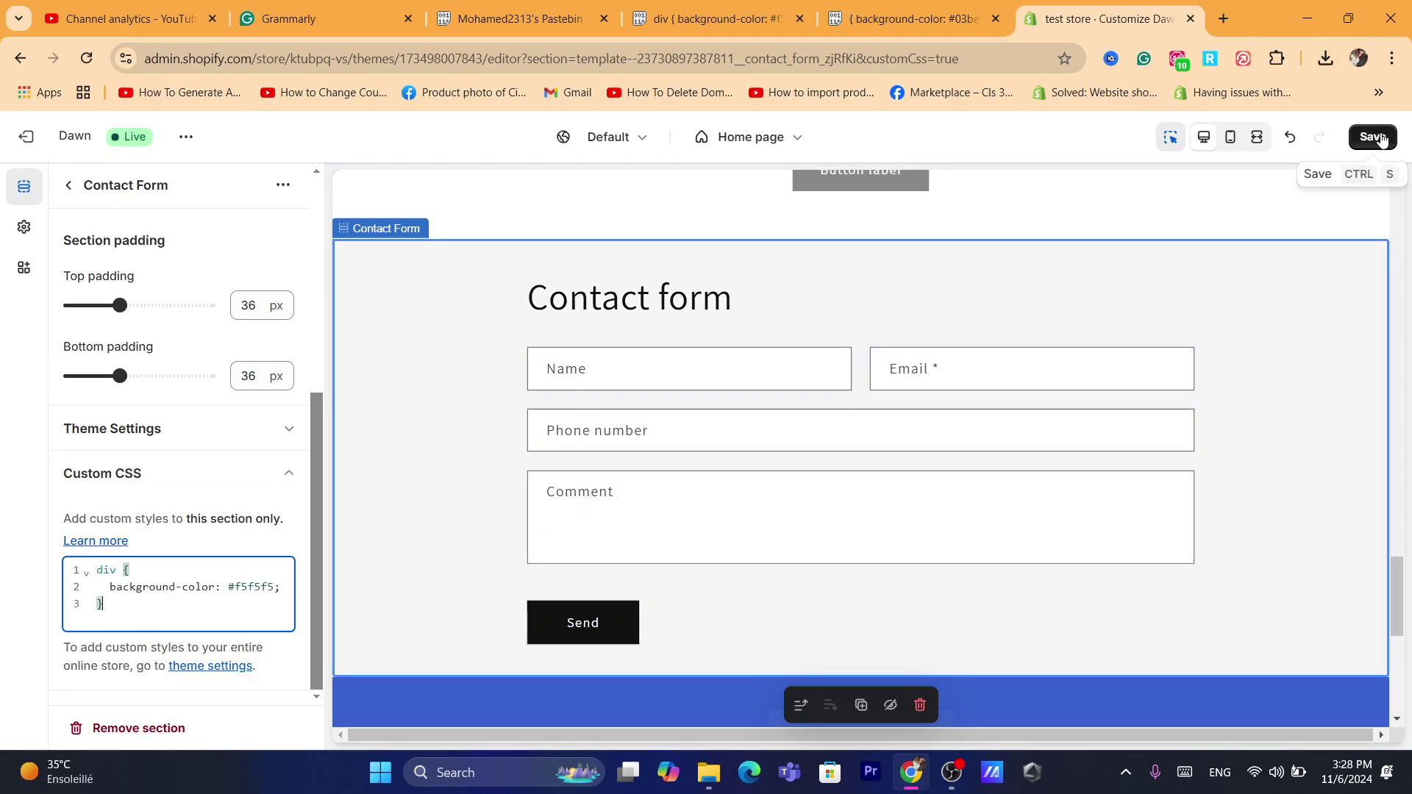
pyautogui.click(1375, 138)
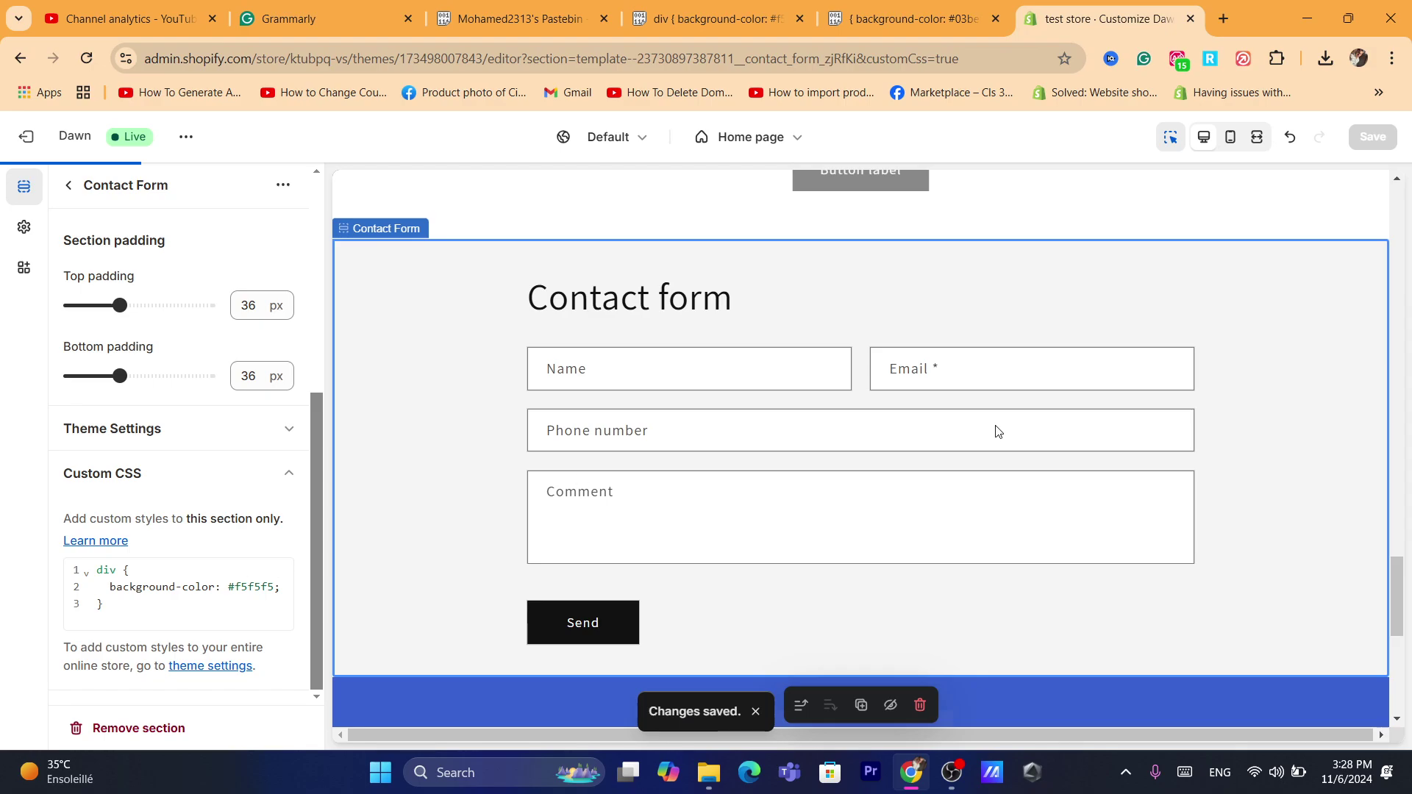
pyautogui.scroll(-5, 1061, 454)
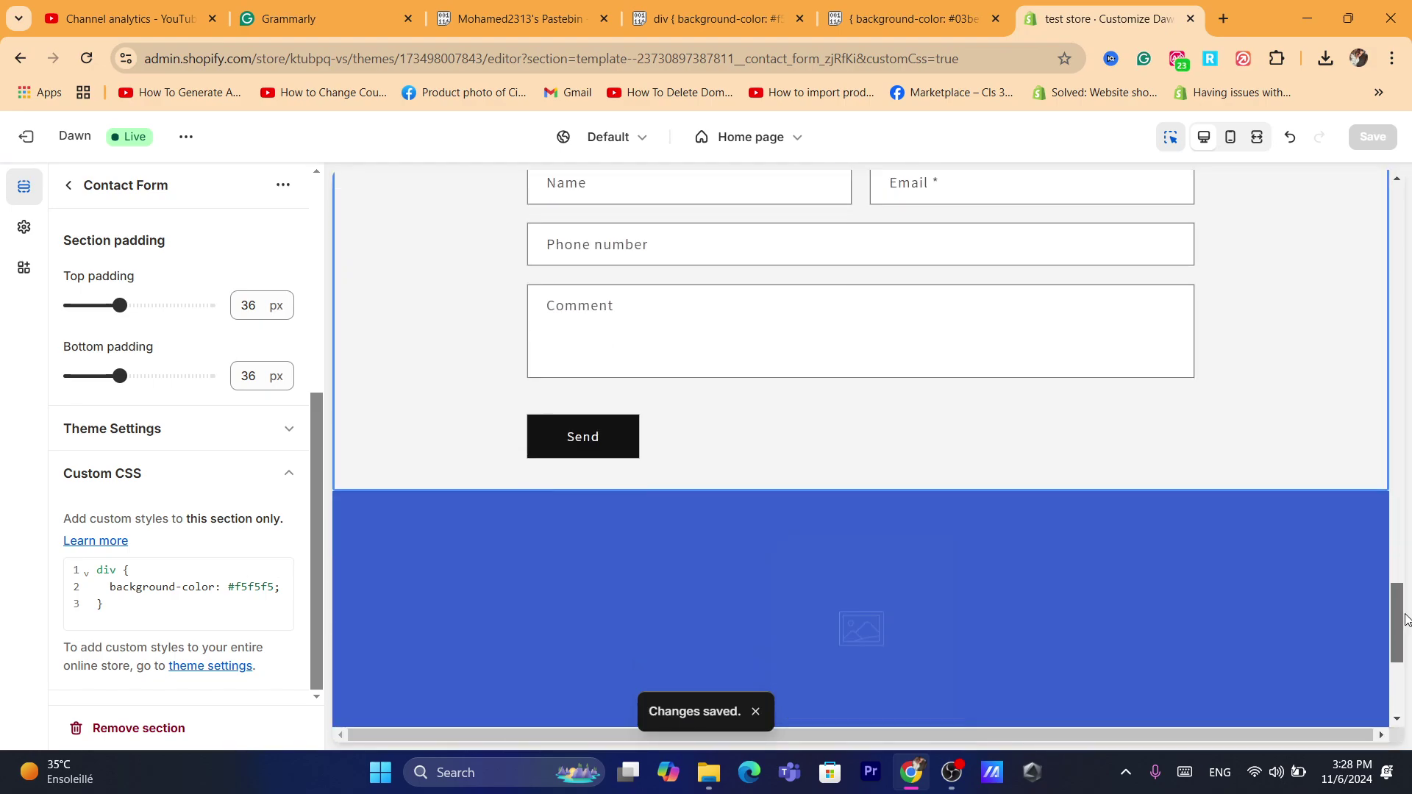
# - Select the Footer section and open Scheme 3's colour editor
pyautogui.click(1061, 454)
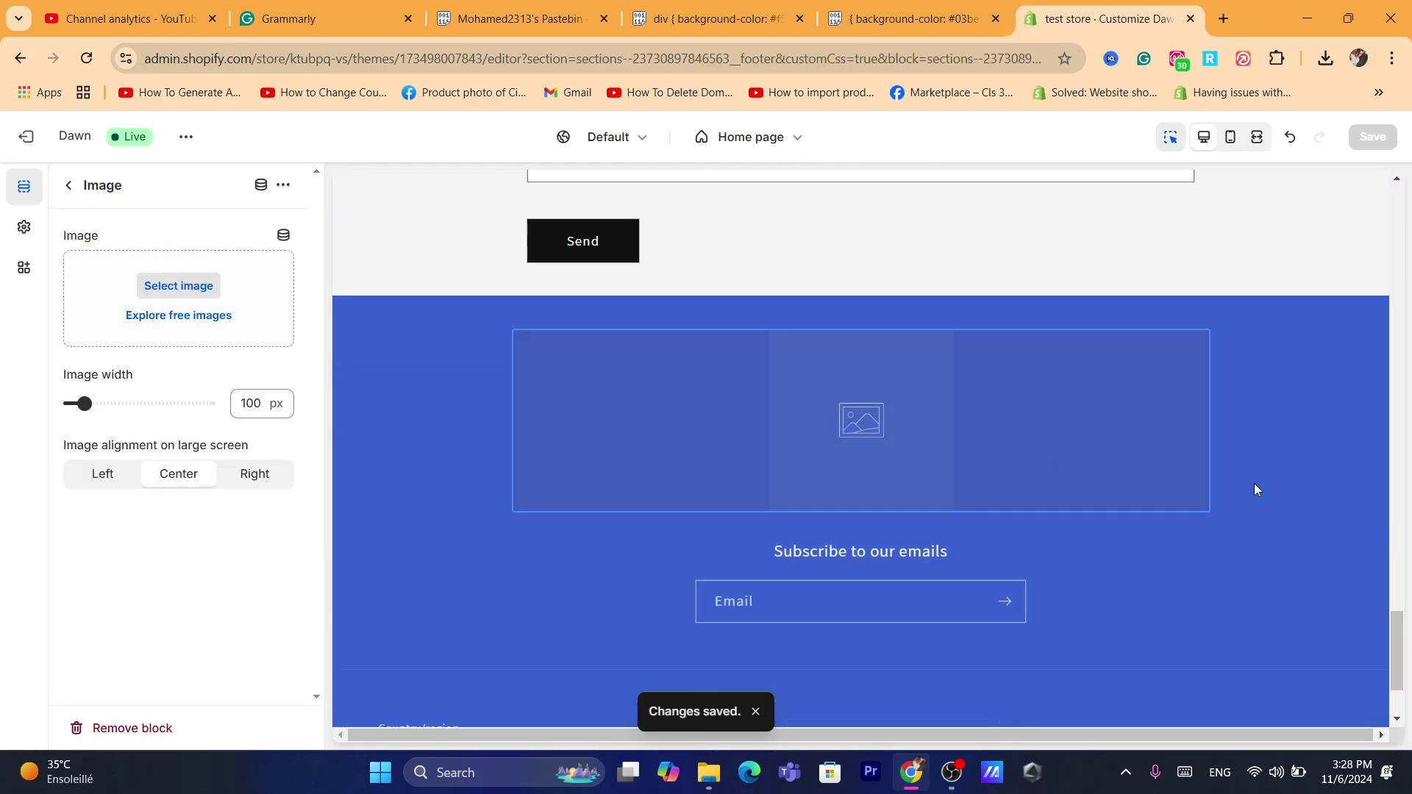
pyautogui.click(1255, 484)
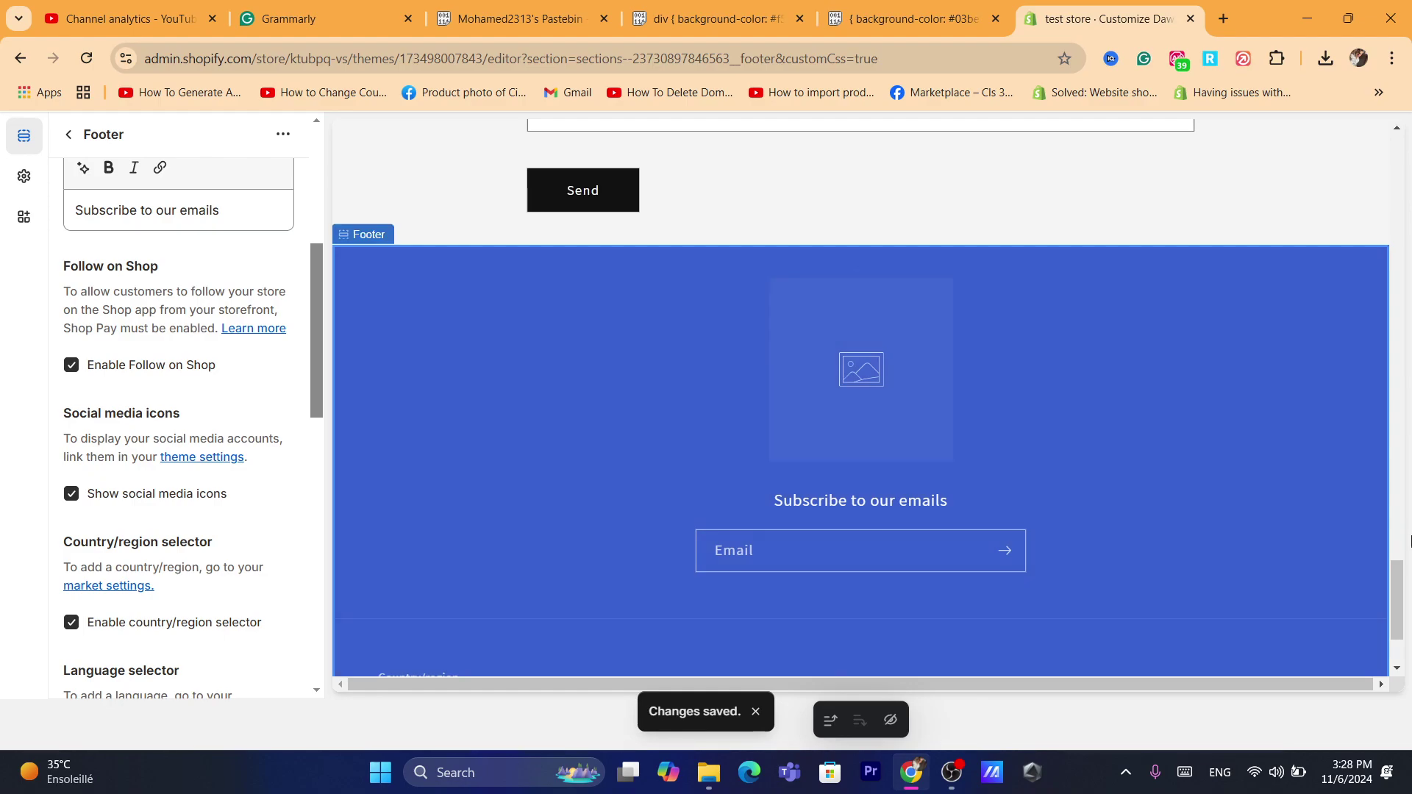
pyautogui.moveTo(1399, 613); pyautogui.dragTo(1399, 609)
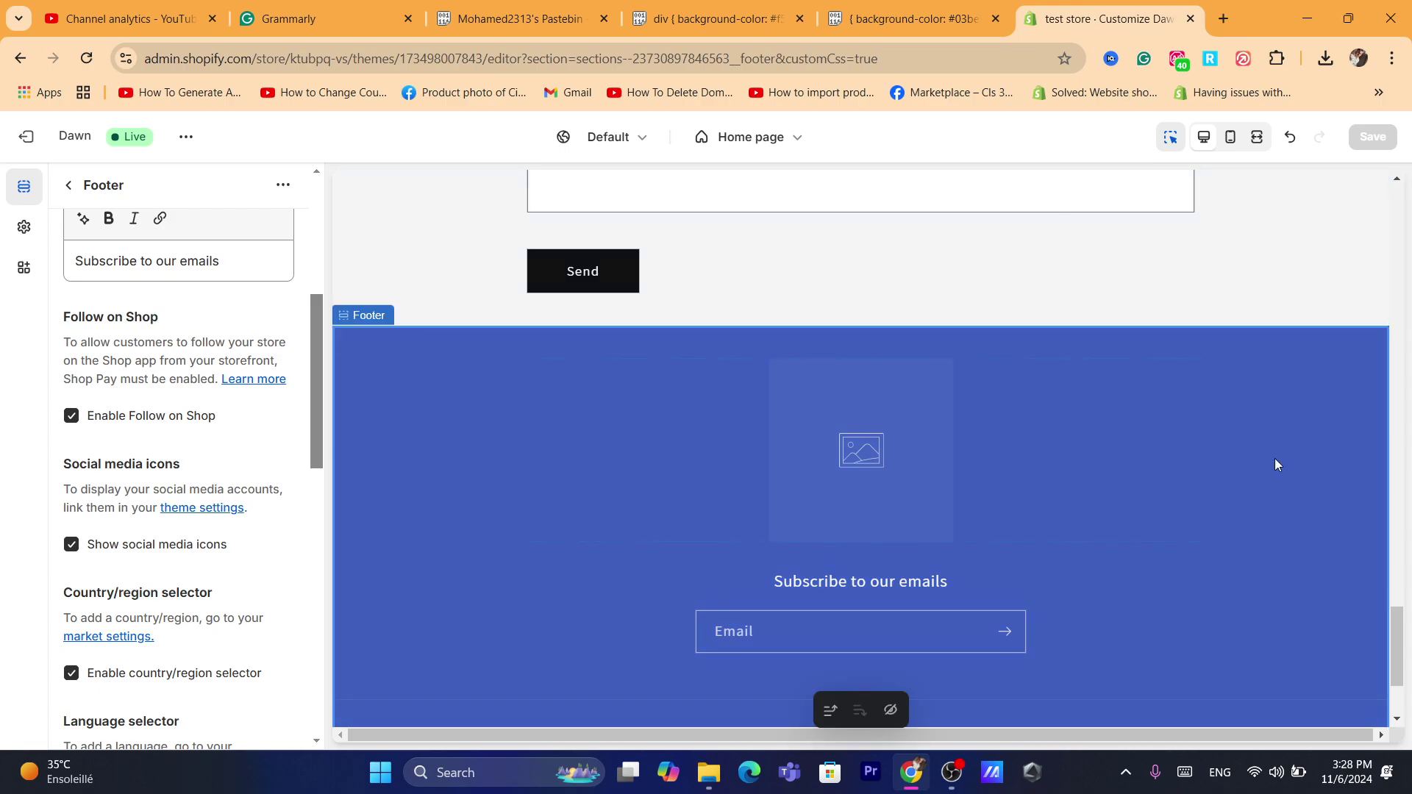
pyautogui.scroll(-3, 1390, 640)
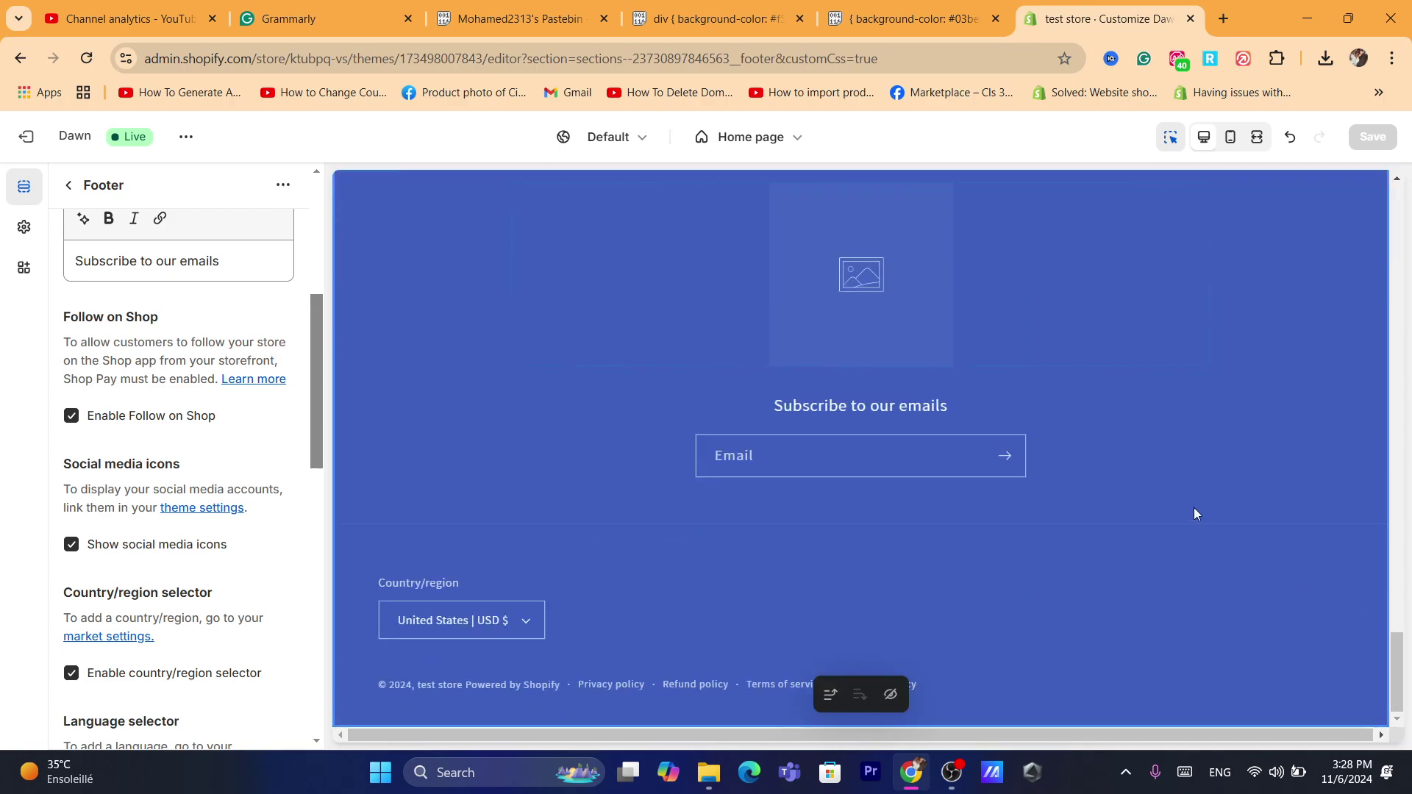
pyautogui.scroll(10, 1396, 672)
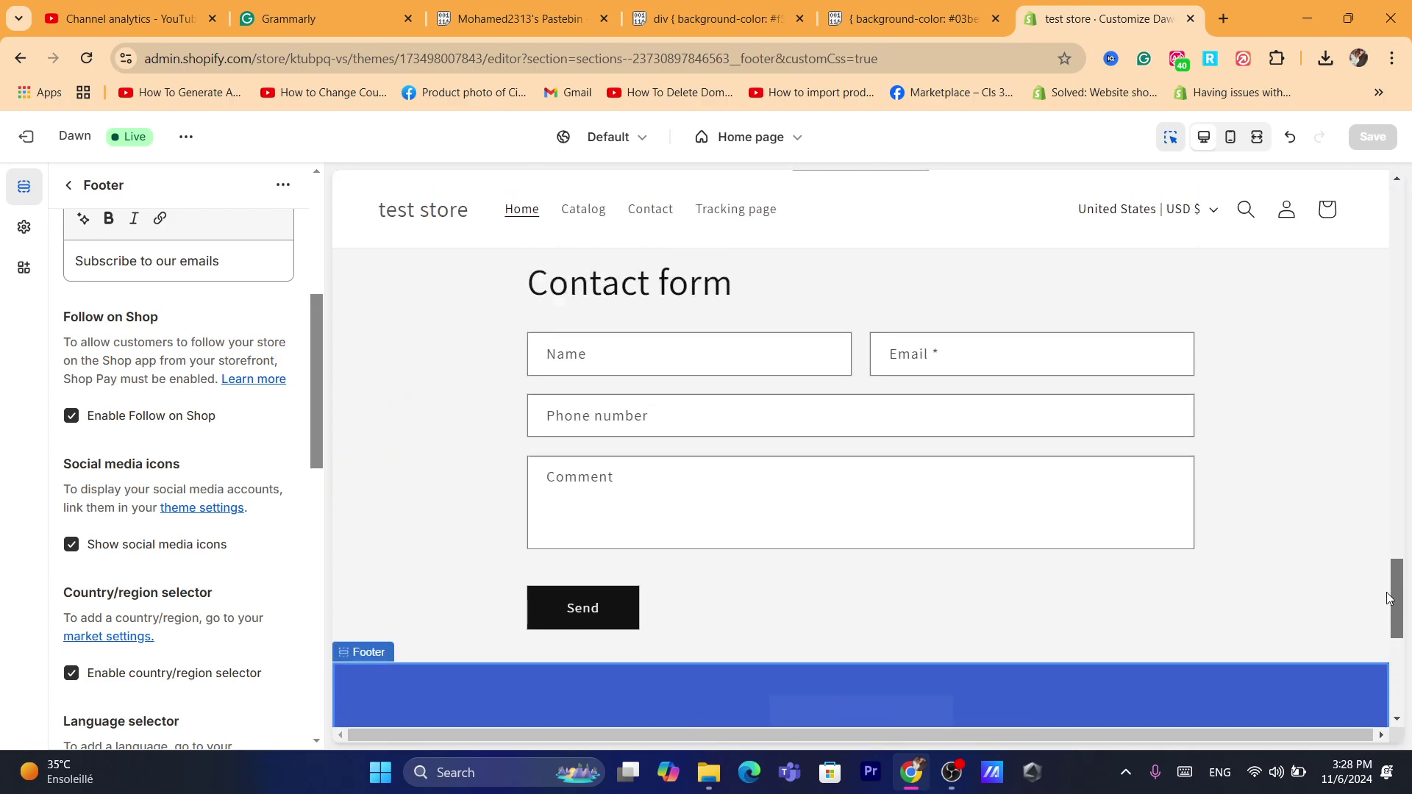
pyautogui.moveTo(319, 460); pyautogui.dragTo(277, 318)
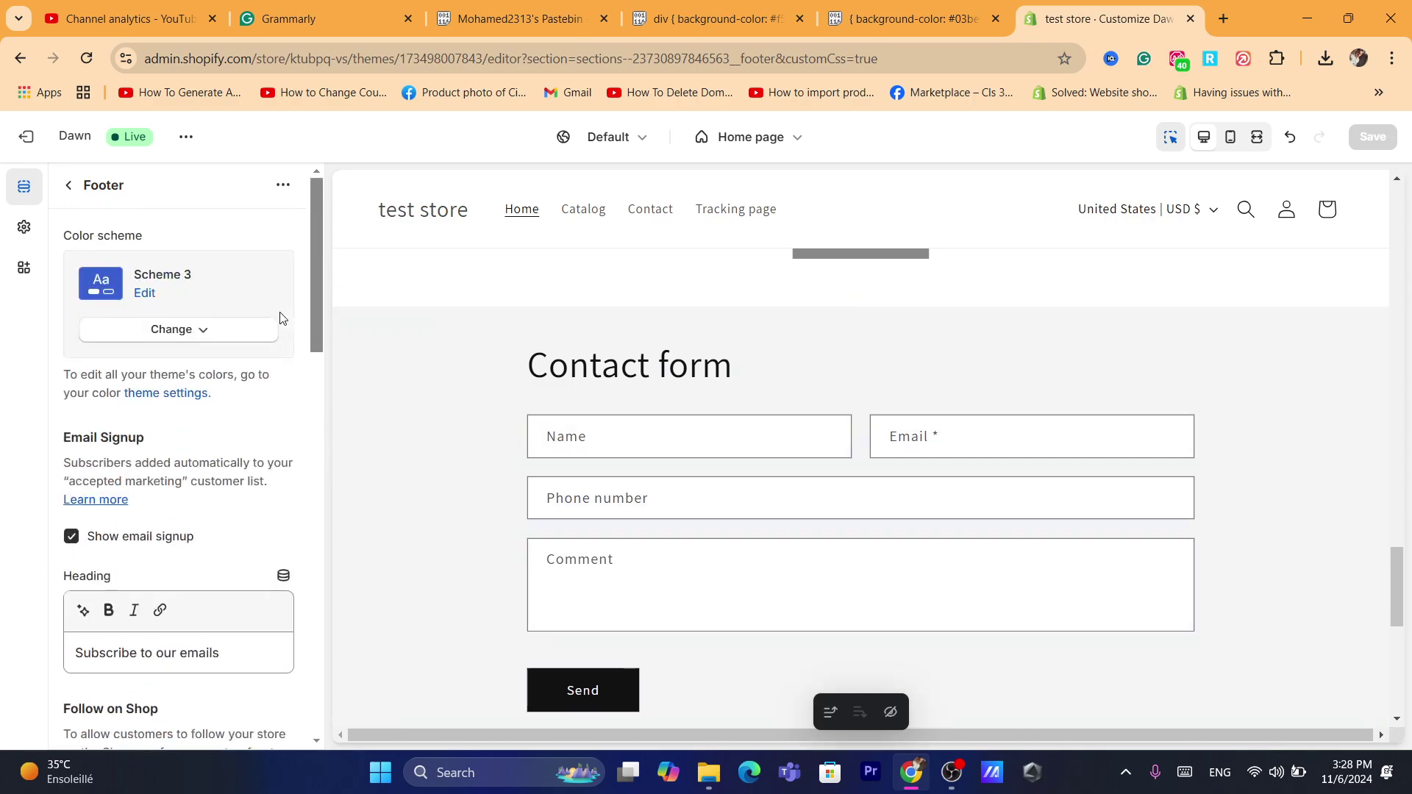
pyautogui.click(186, 331)
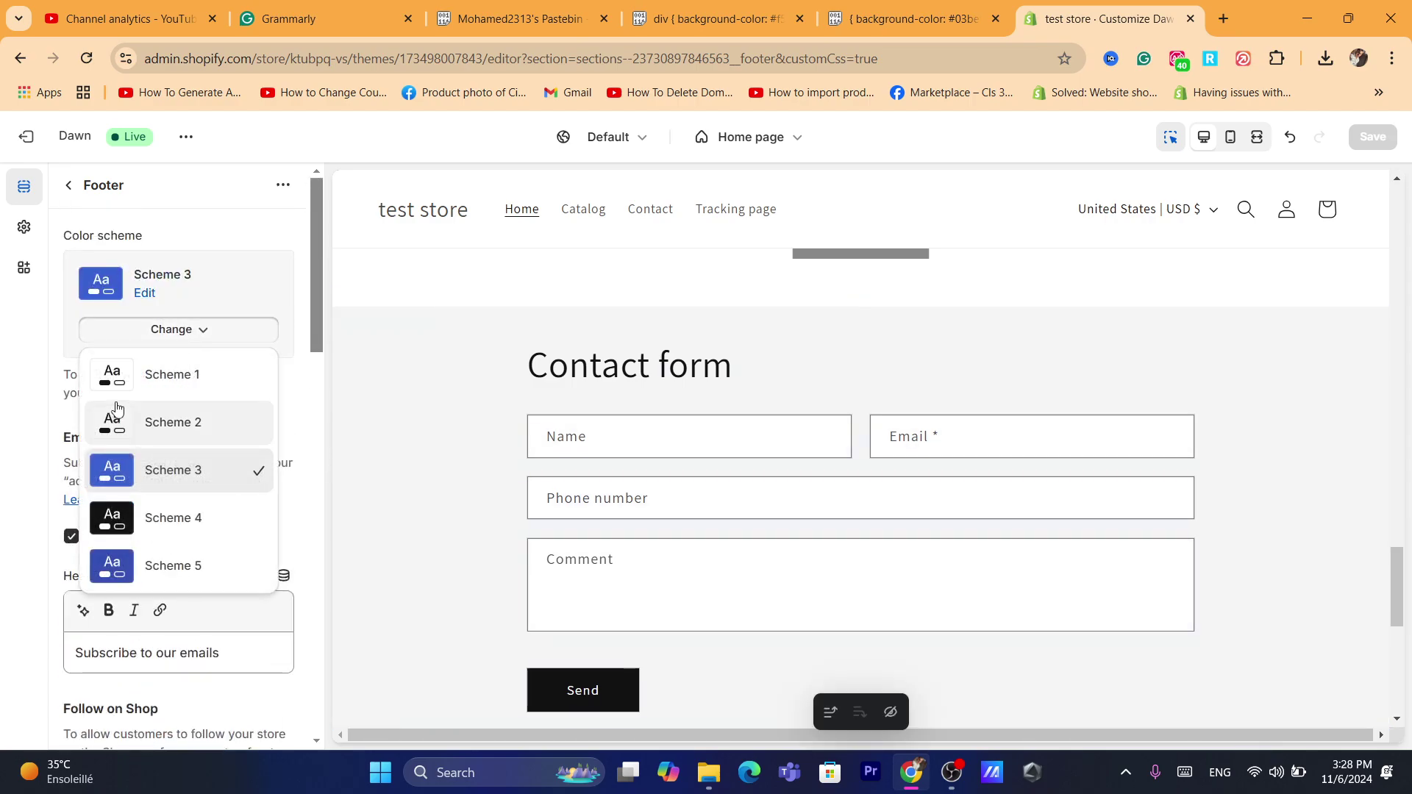
pyautogui.click(145, 294)
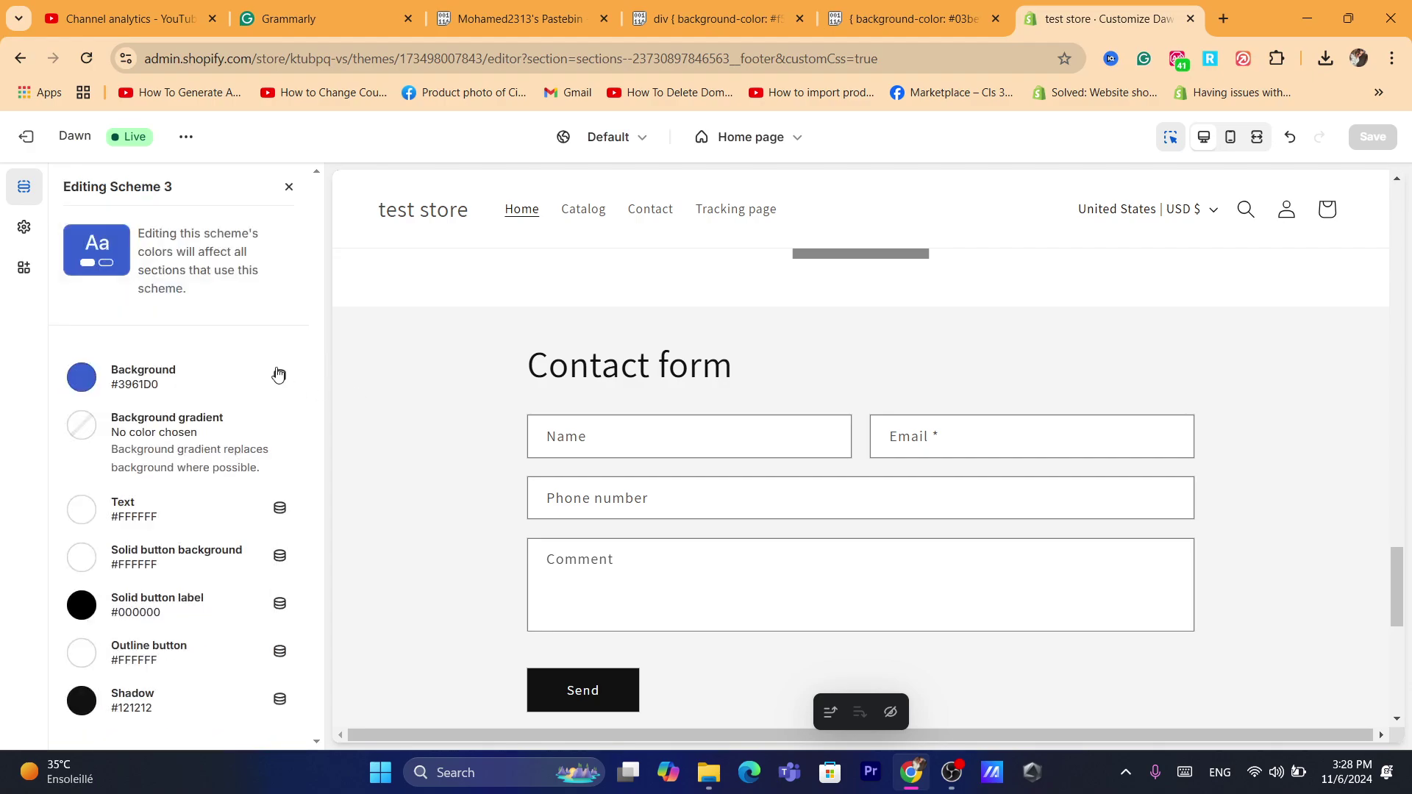
# - Copy Scheme 3's background code #3961D0 and close the scheme editor
pyautogui.click(79, 378)
pyautogui.doubleClick(181, 572)
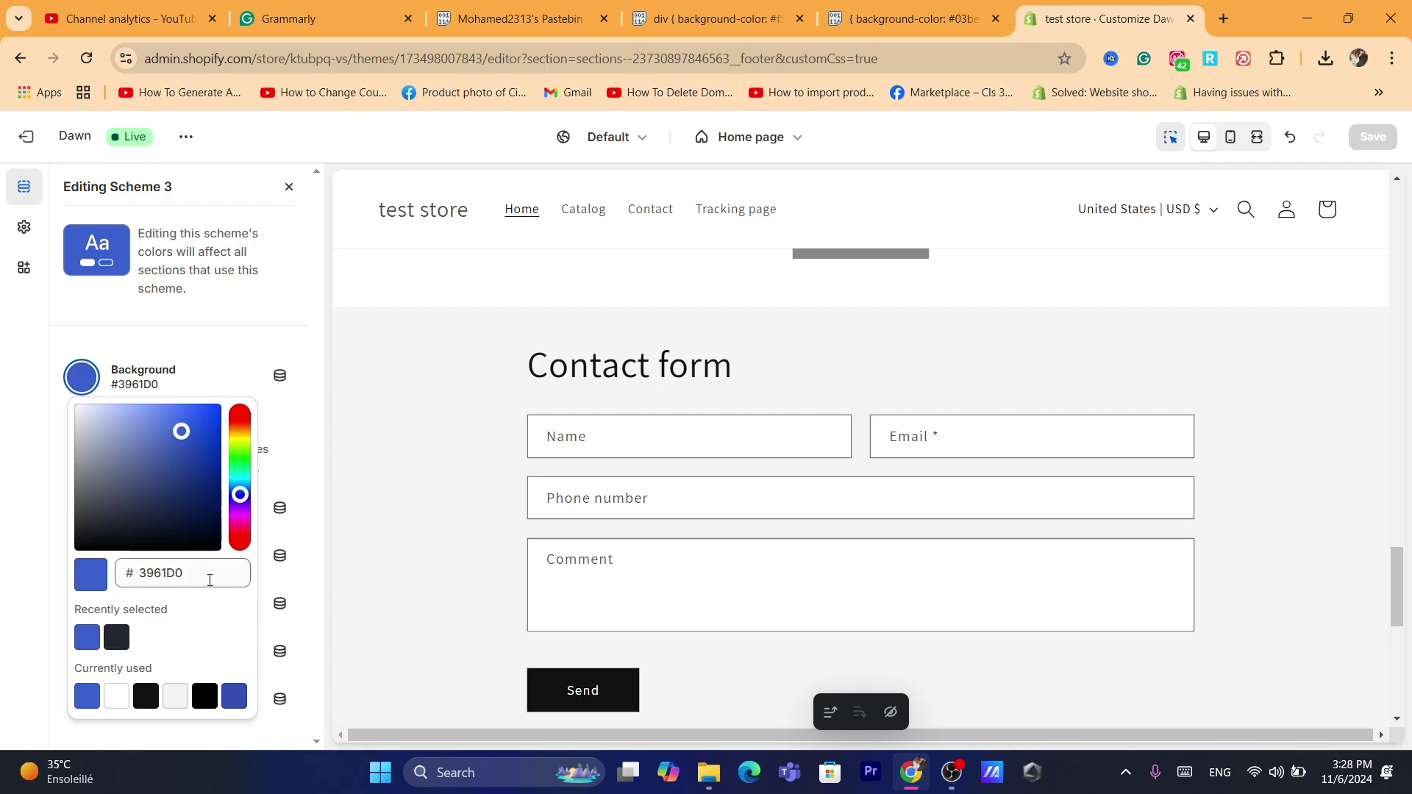
pyautogui.click(132, 393)
pyautogui.tripleClick(132, 393)
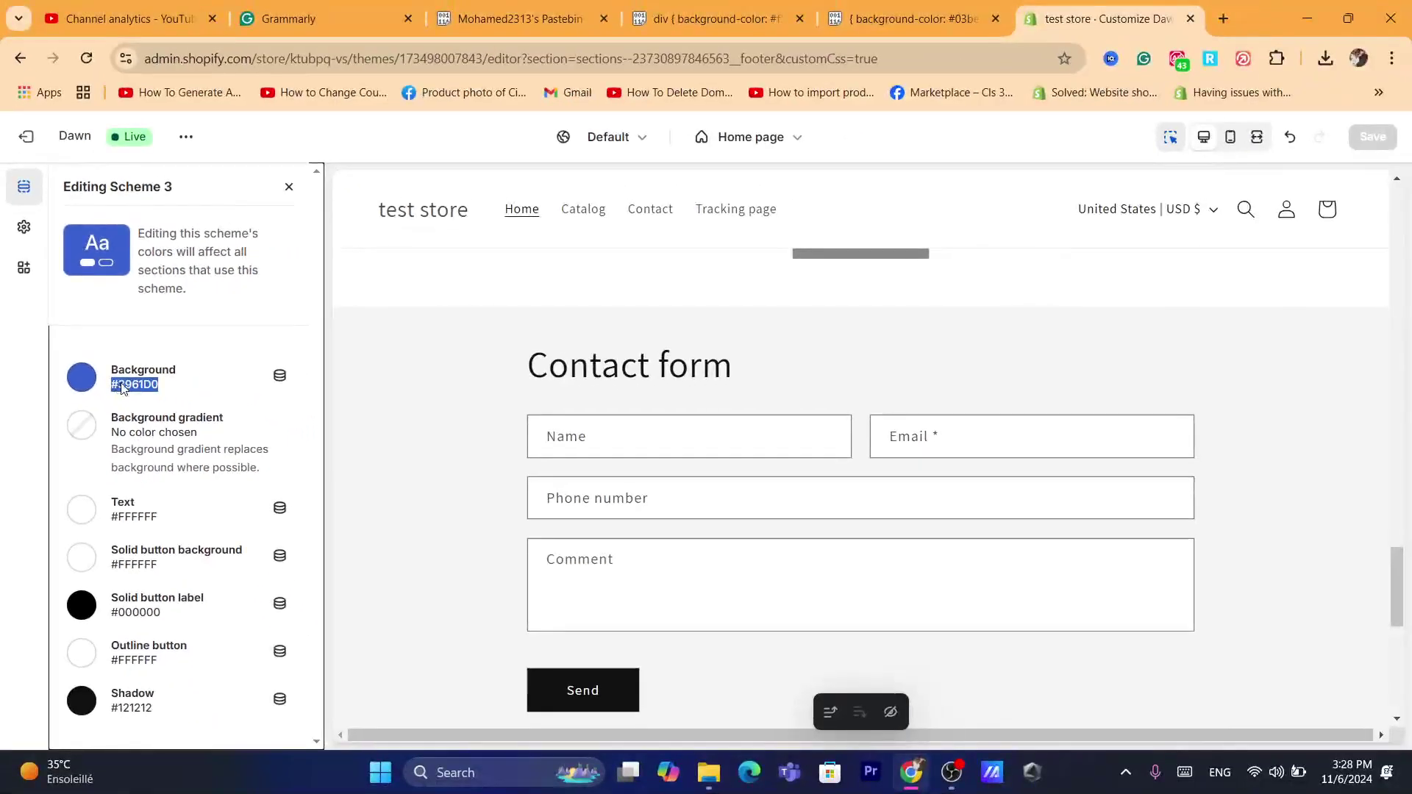
pyautogui.rightClick(125, 387)
pyautogui.click(156, 409)
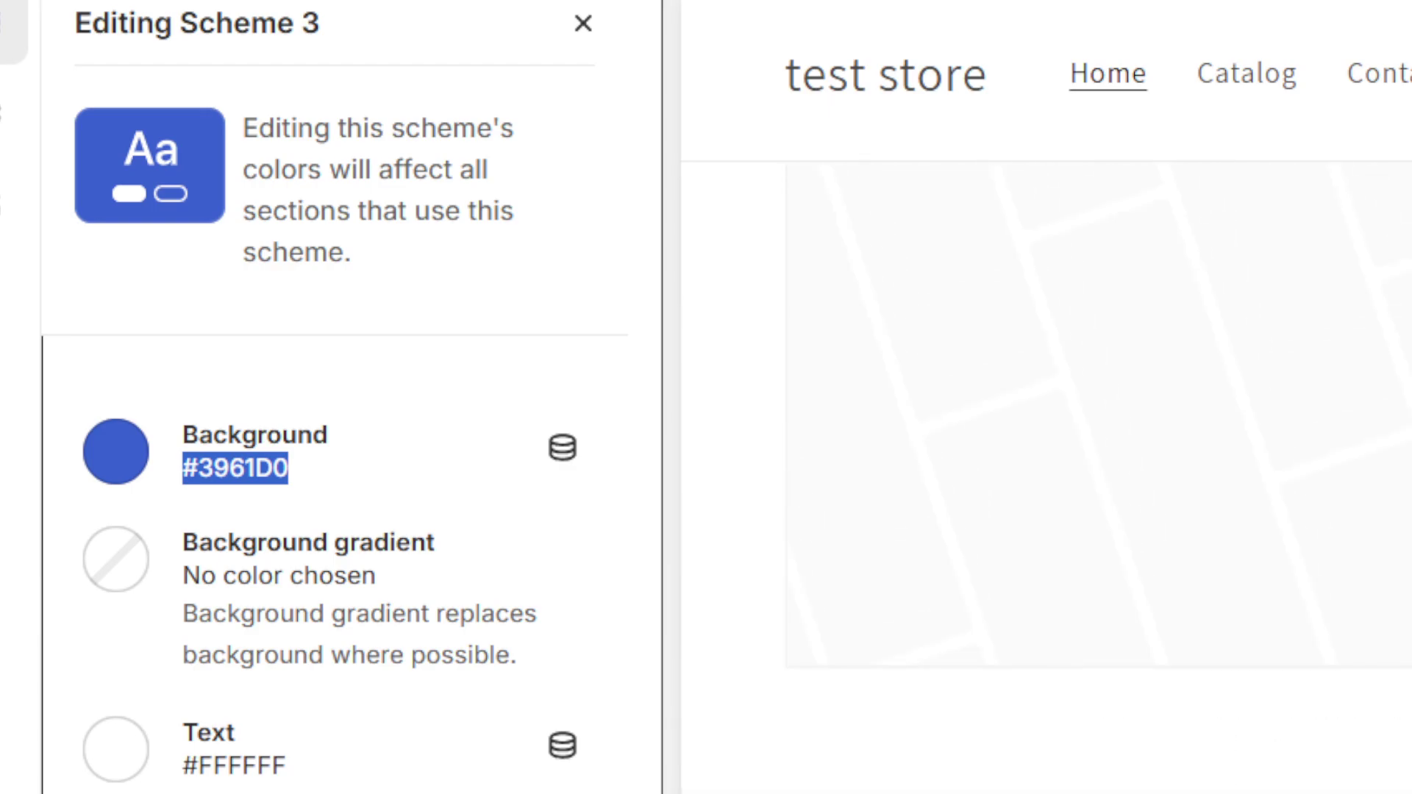
pyautogui.click(585, 25)
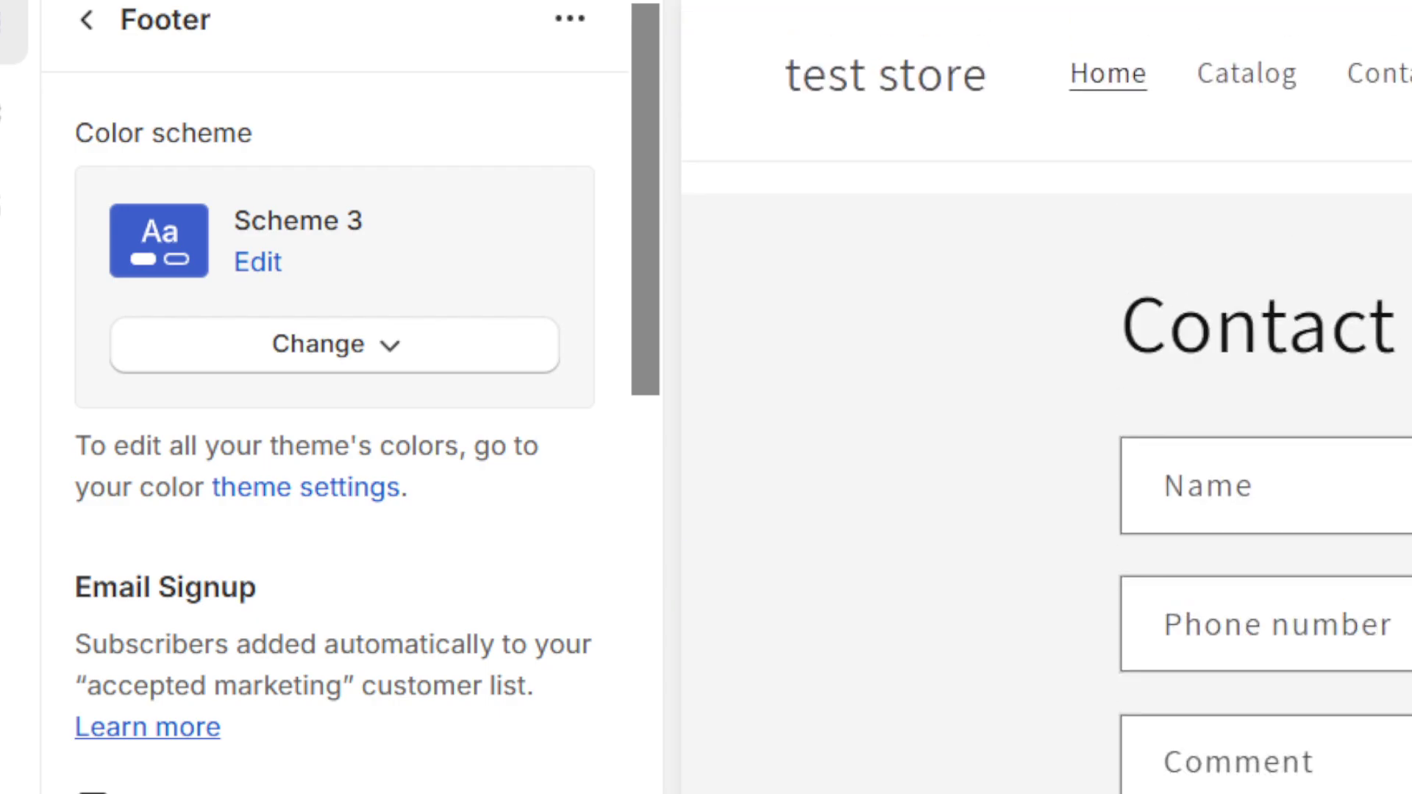
# - Paste #3961D0 over the Contact Form's CSS background colour and check the preview
pyautogui.click(847, 442)
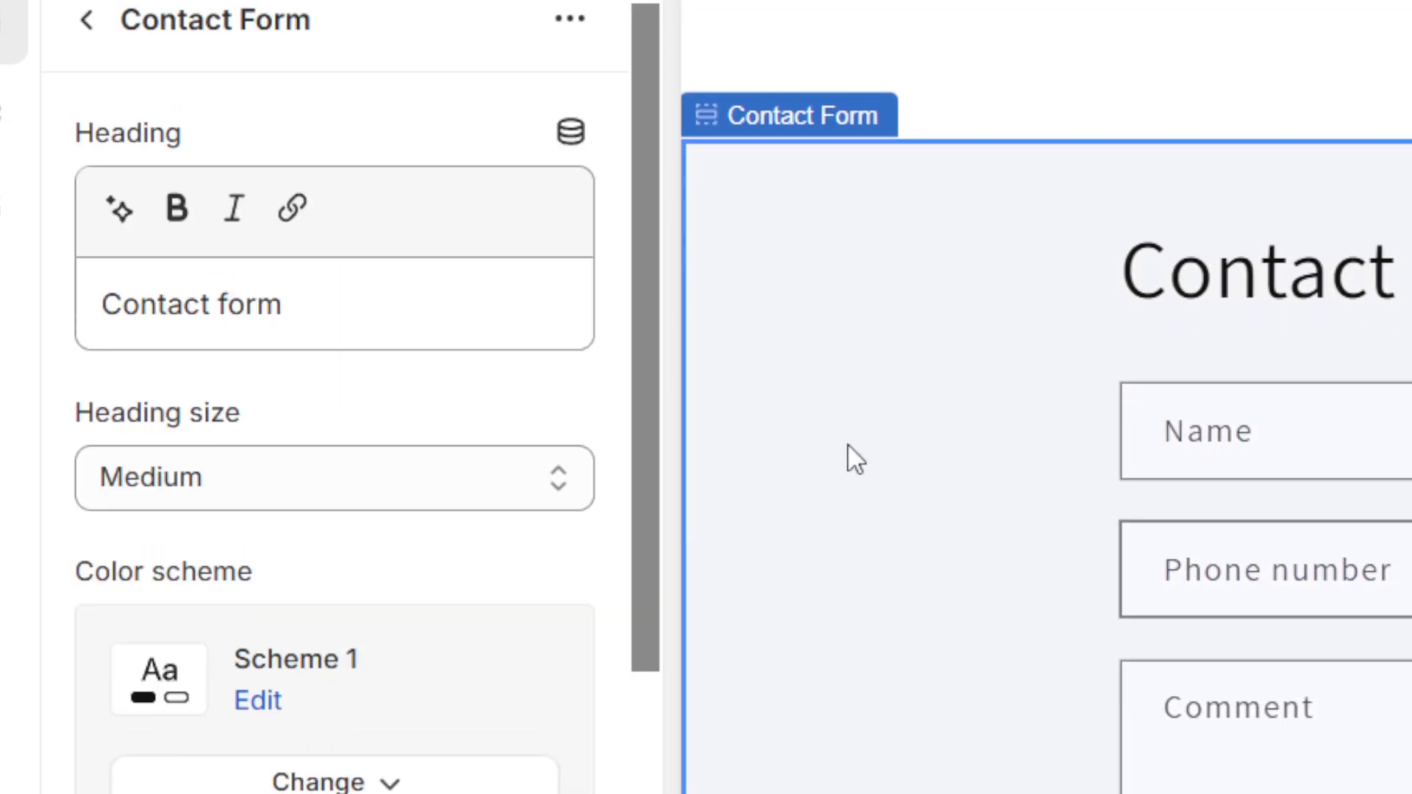
pyautogui.moveTo(641, 429); pyautogui.dragTo(641, 793)
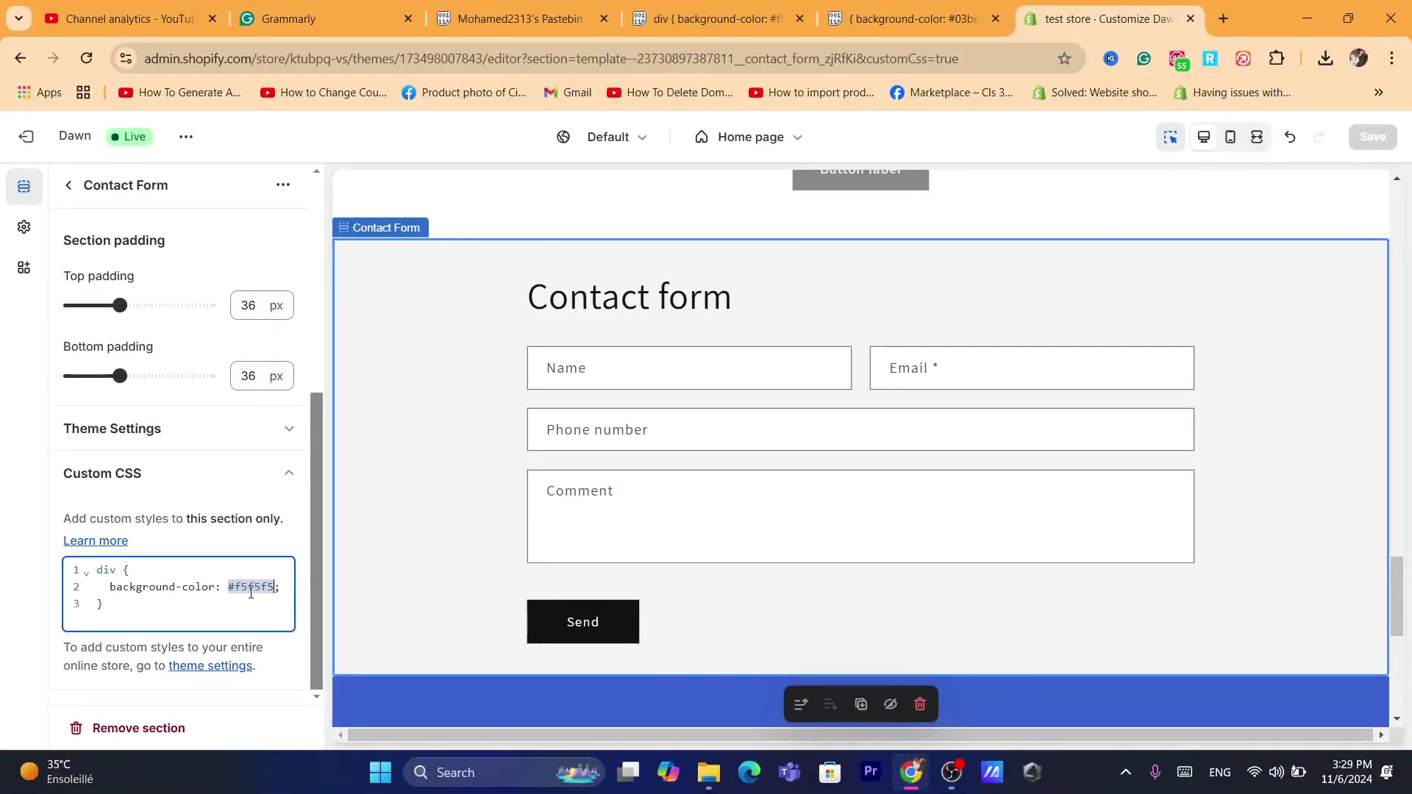
pyautogui.hotkey('ctrl', 'v')
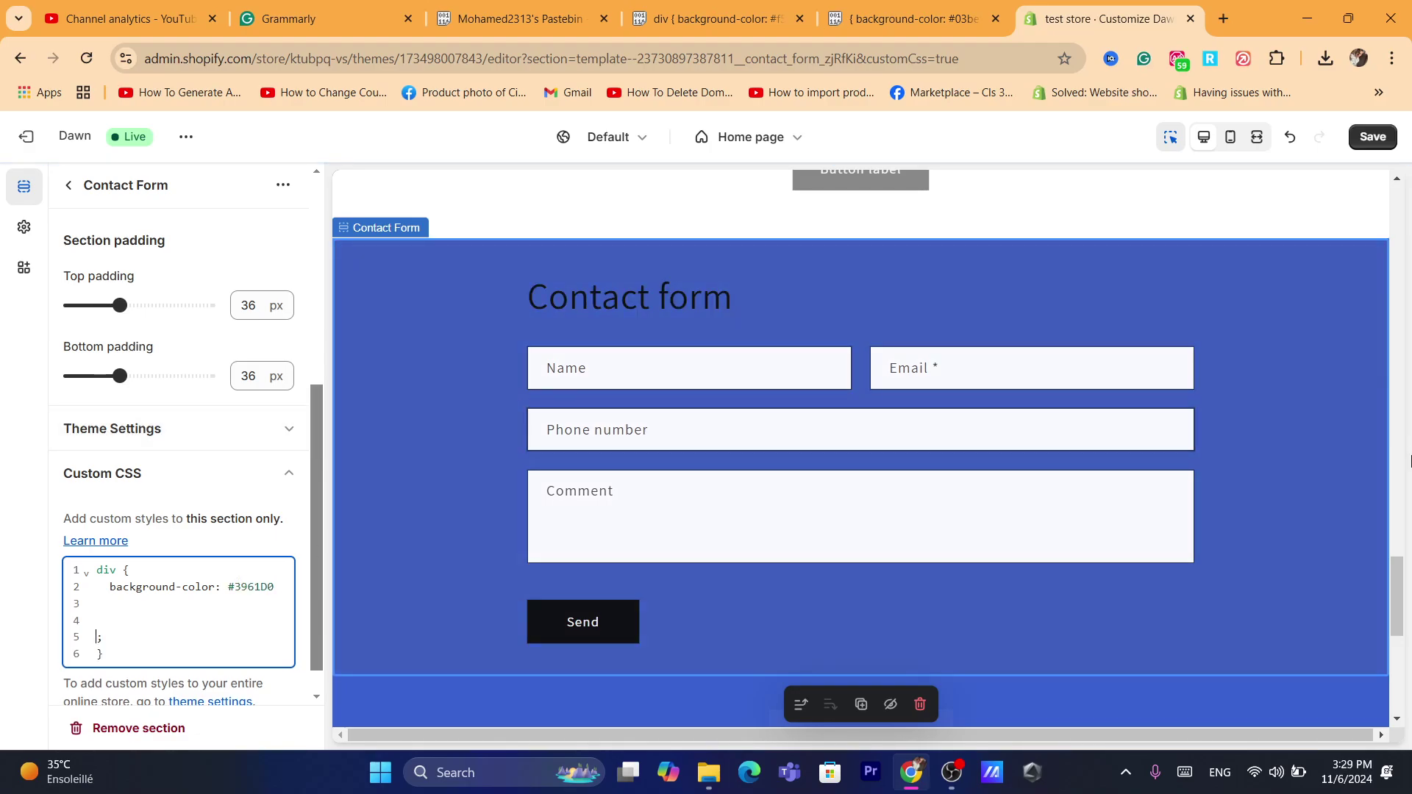
pyautogui.moveTo(1398, 588); pyautogui.dragTo(1405, 692)
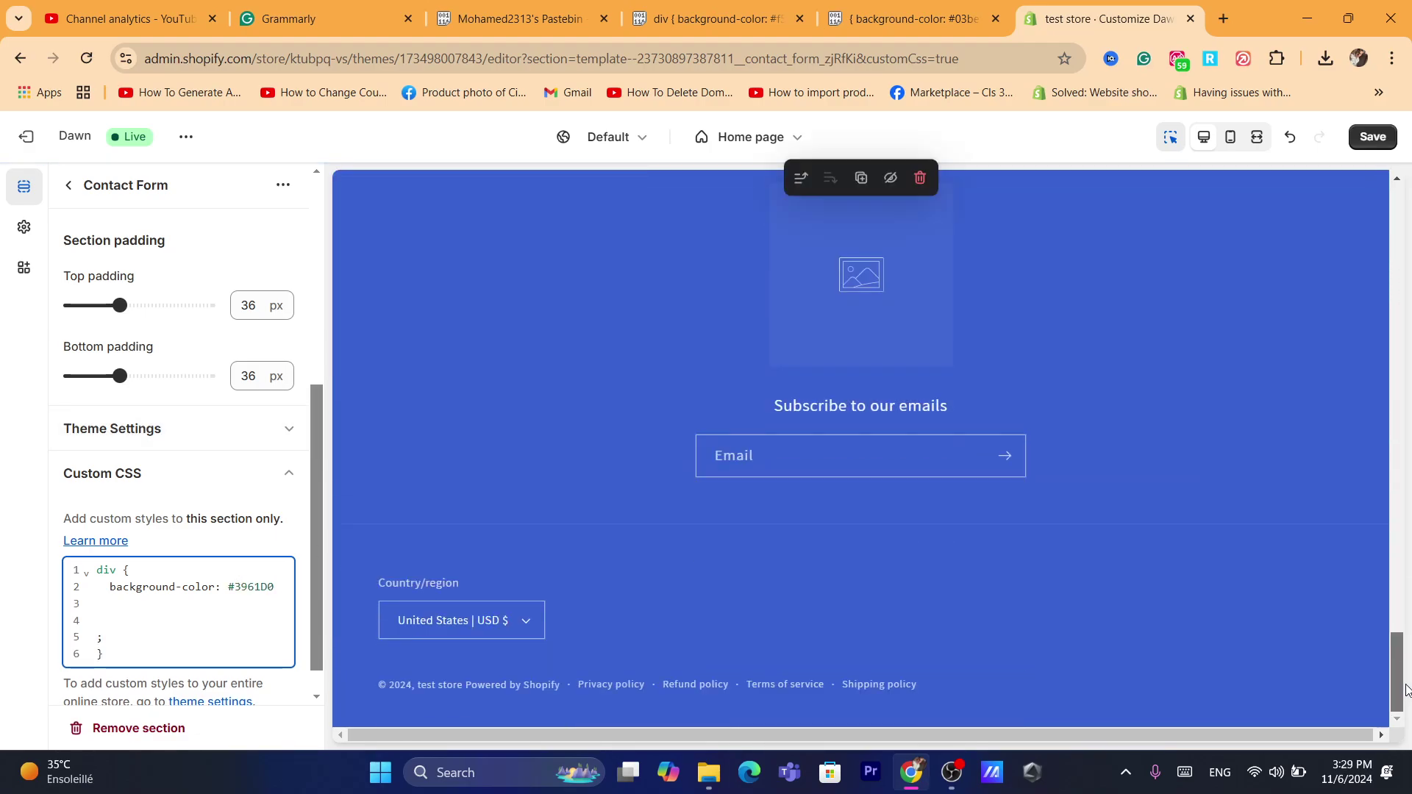
pyautogui.scroll(5, 932, 359)
pyautogui.moveTo(1399, 555); pyautogui.dragTo(1398, 639)
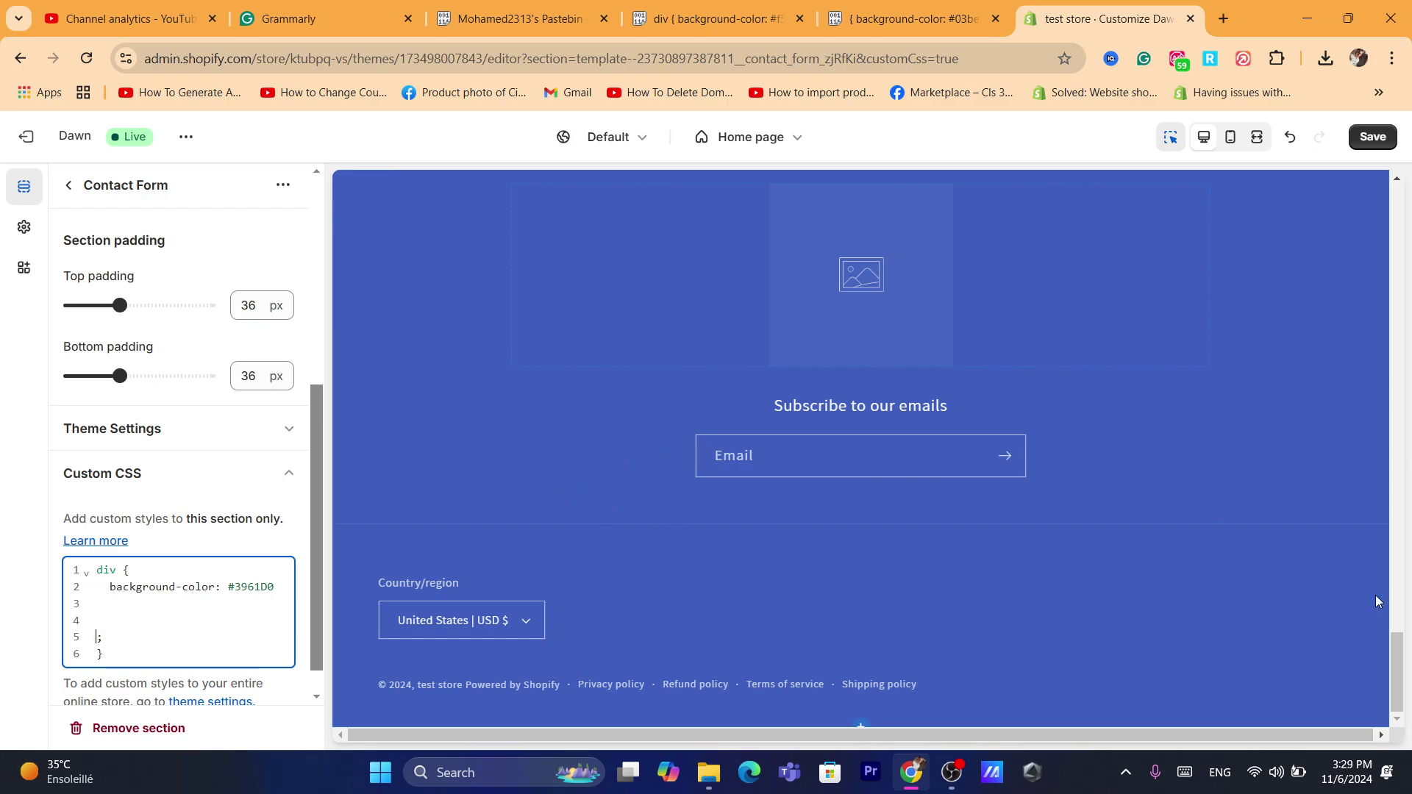
pyautogui.scroll(8, 832, 412)
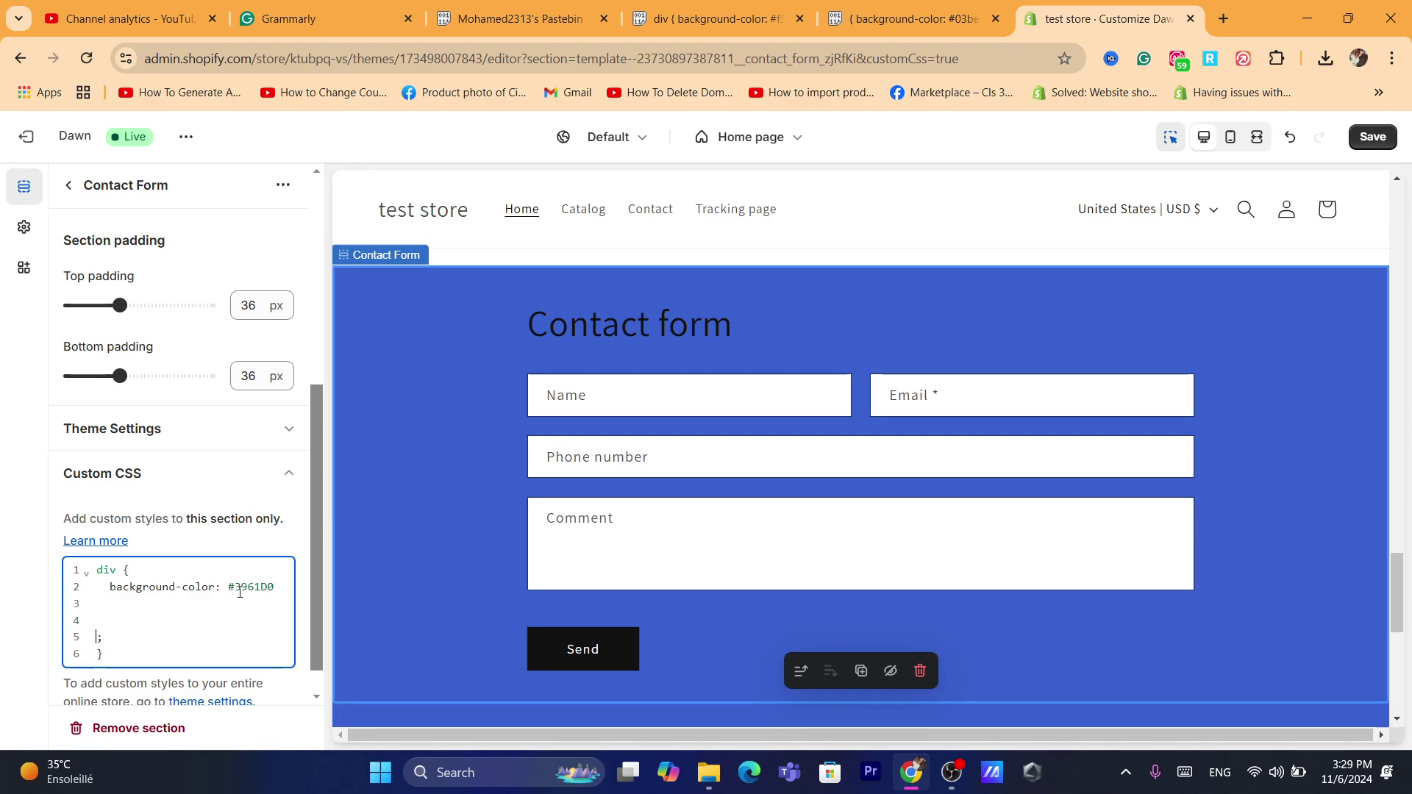
pyautogui.moveTo(227, 588); pyautogui.dragTo(275, 585)
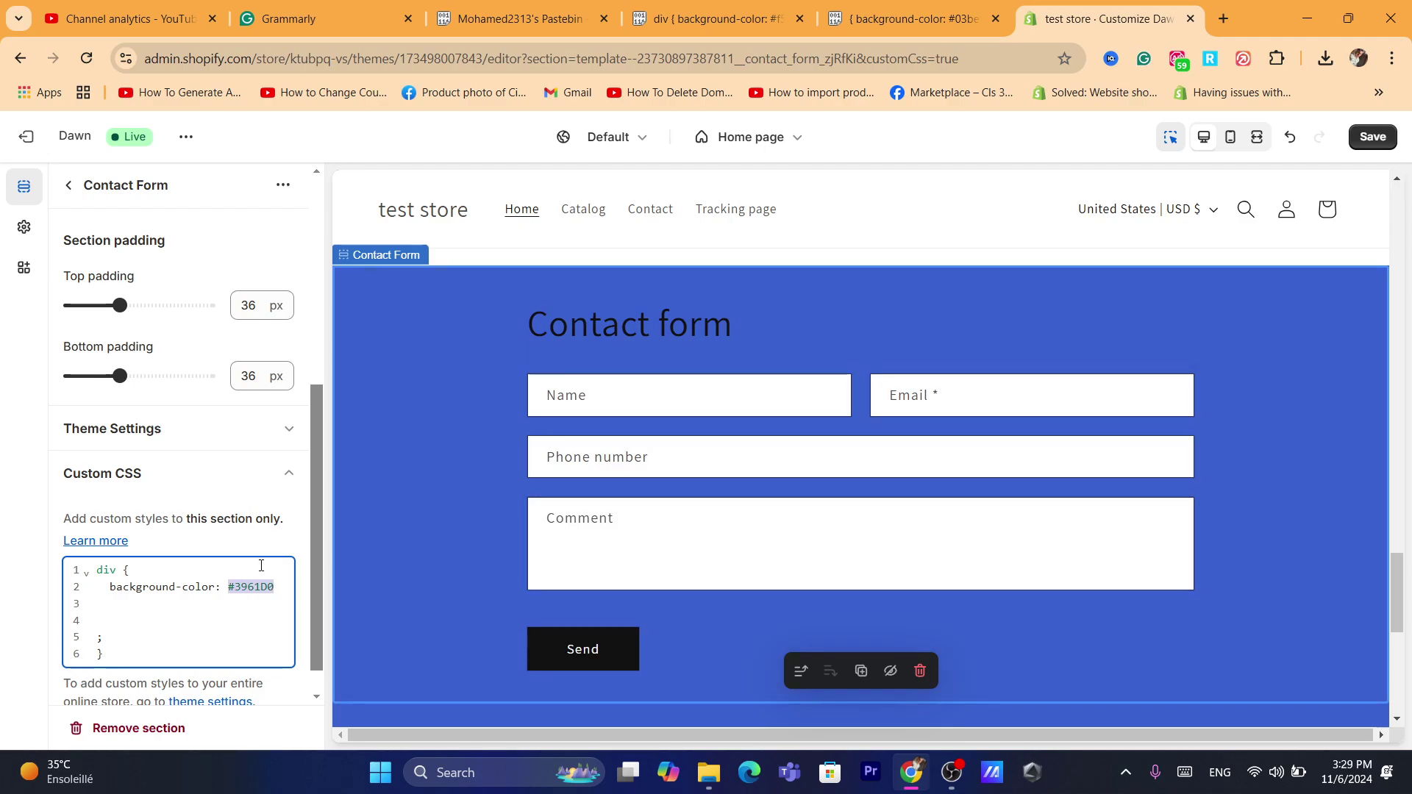
# - Search 'color code' in a new tab and open the HTML Color Codes site
pyautogui.click(1226, 16)
pyautogui.write('g')
pyautogui.press('BackSpace')
pyautogui.write('color code')
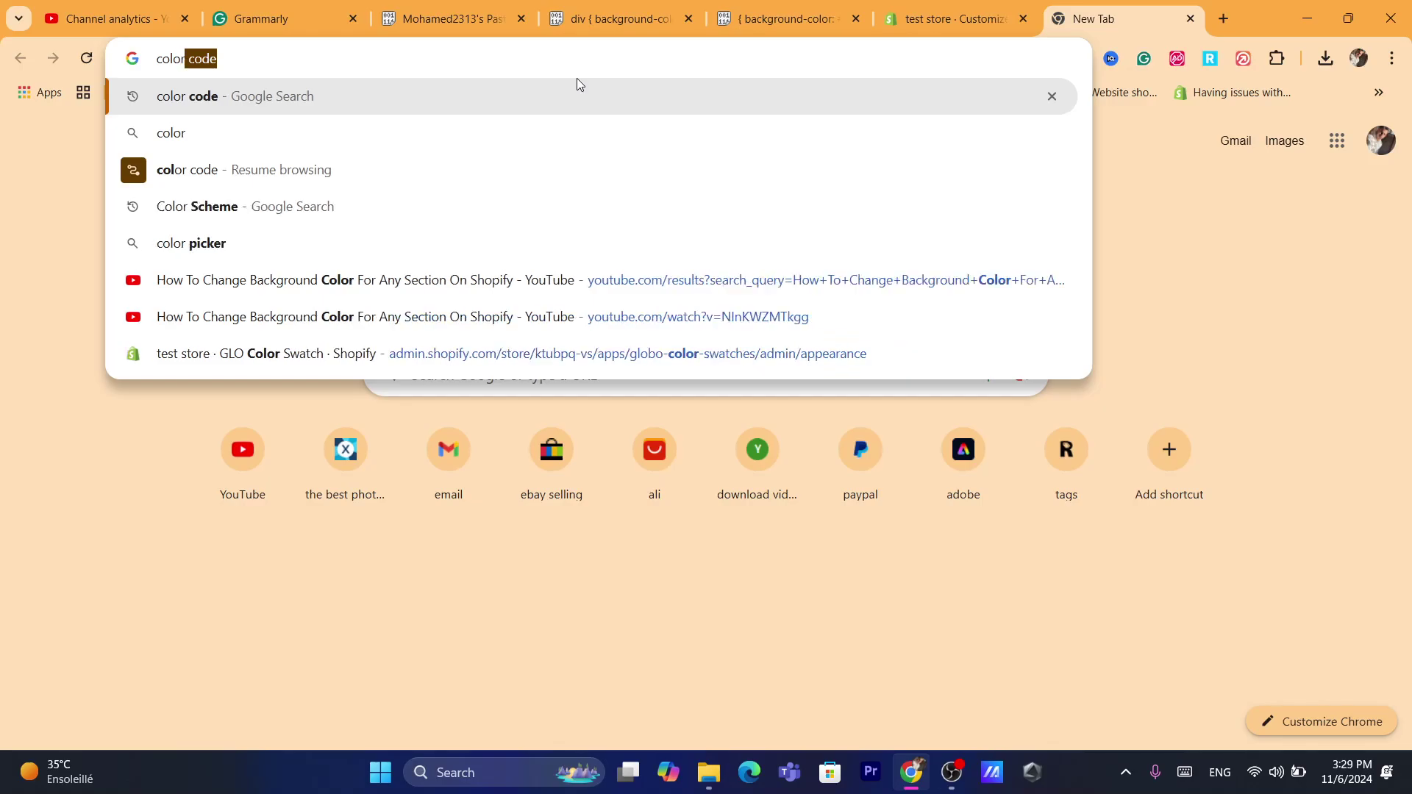
pyautogui.press('Return')
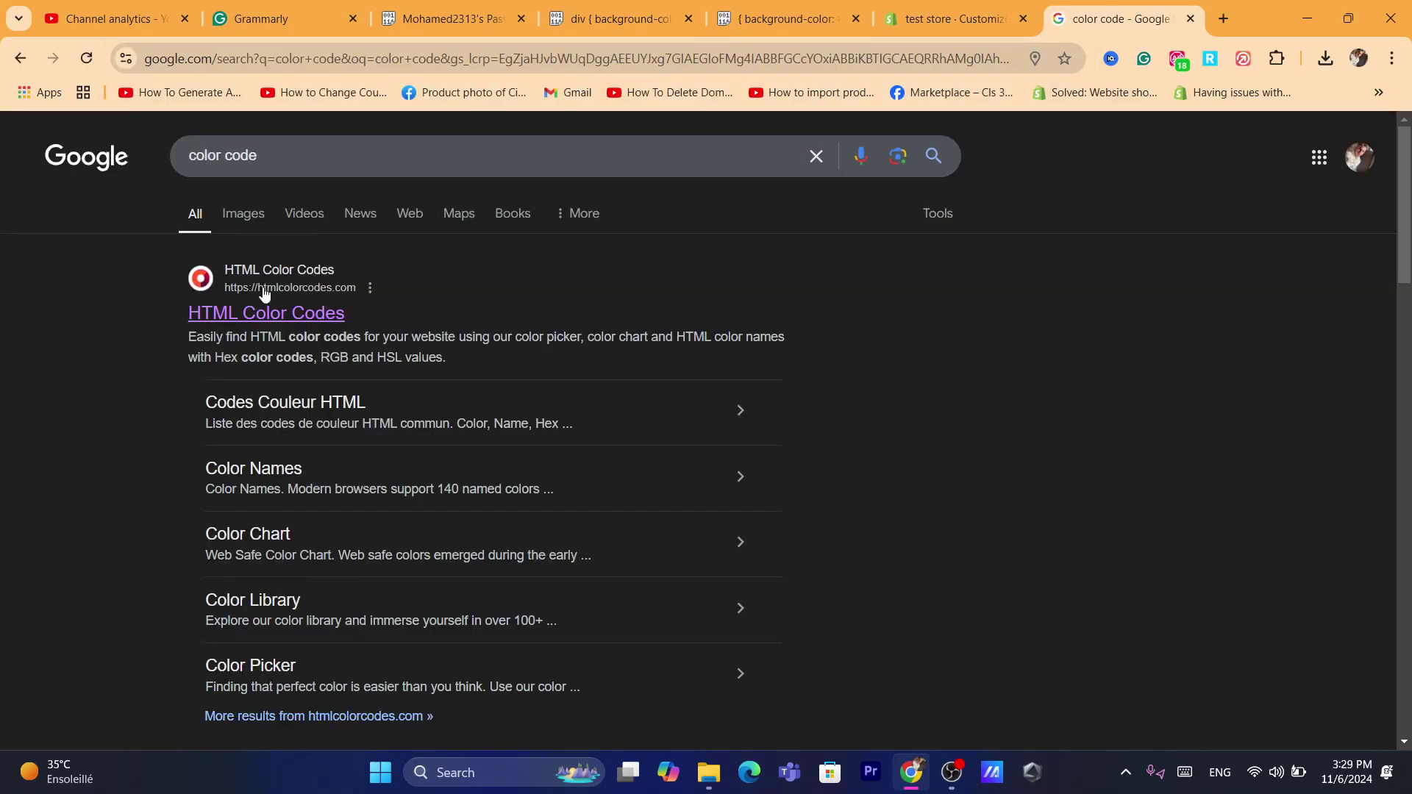
pyautogui.click(650, 338)
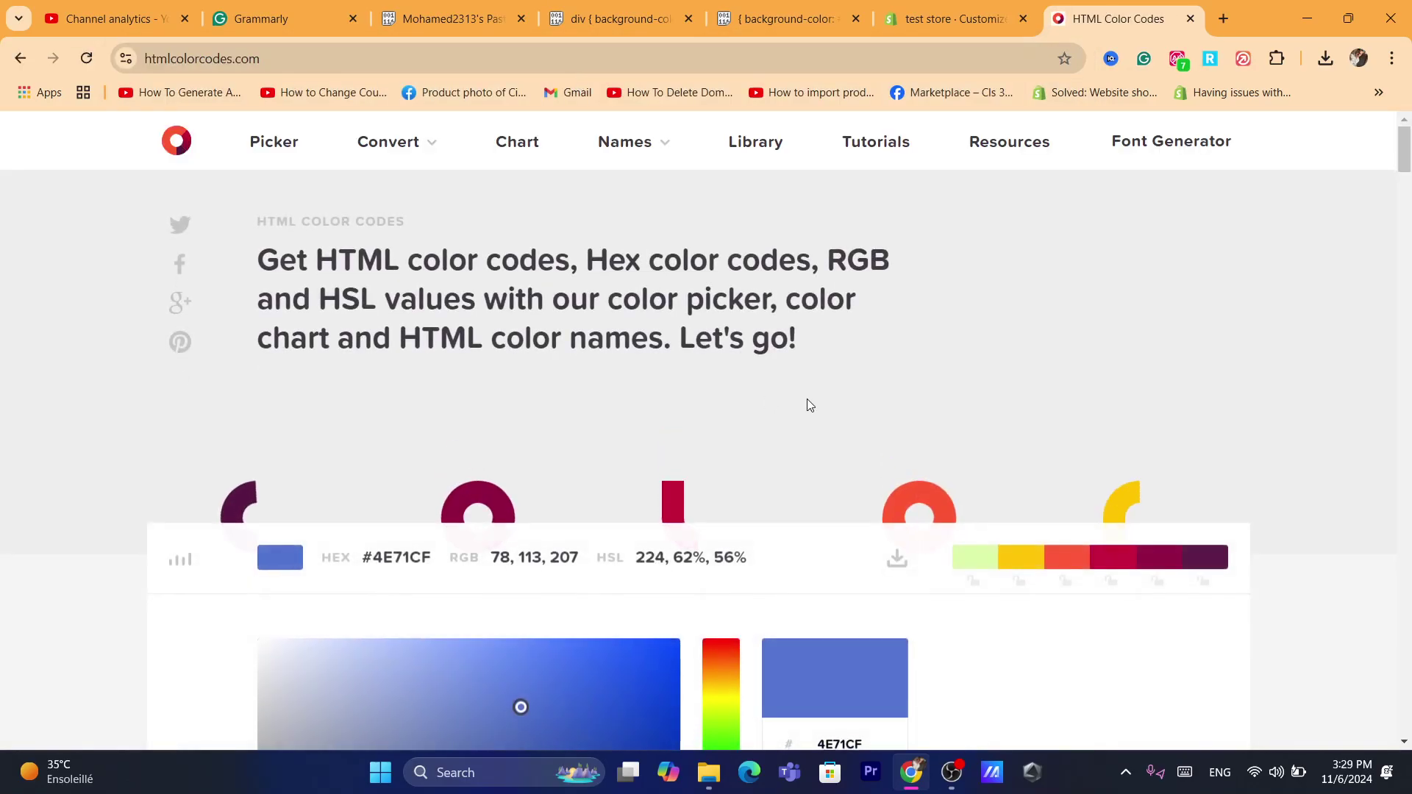
# - Pick green #3DB043 in the colour picker and select its hex value
pyautogui.moveTo(1406, 162); pyautogui.dragTo(1406, 203)
pyautogui.moveTo(643, 258); pyautogui.dragTo(444, 251)
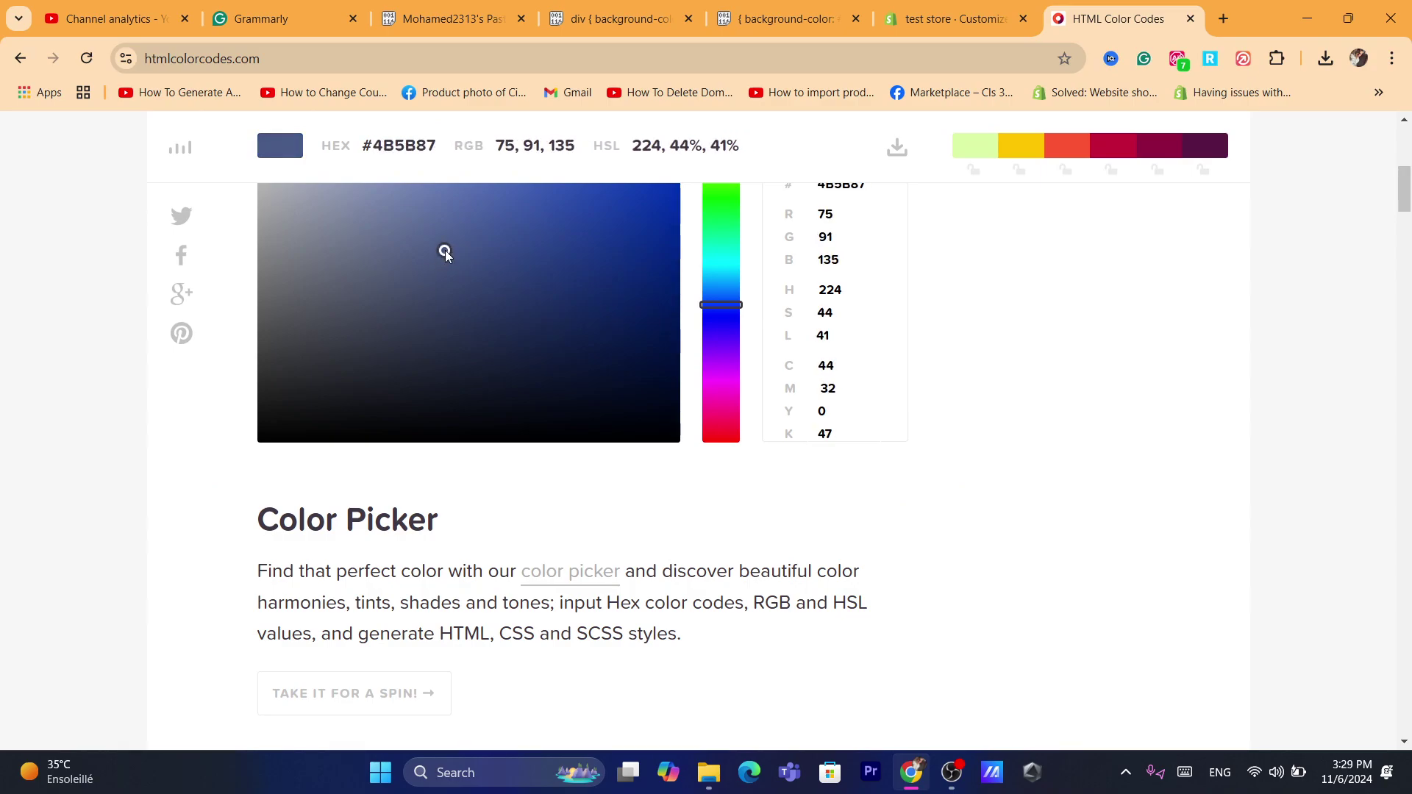
pyautogui.moveTo(1406, 189); pyautogui.dragTo(1407, 179)
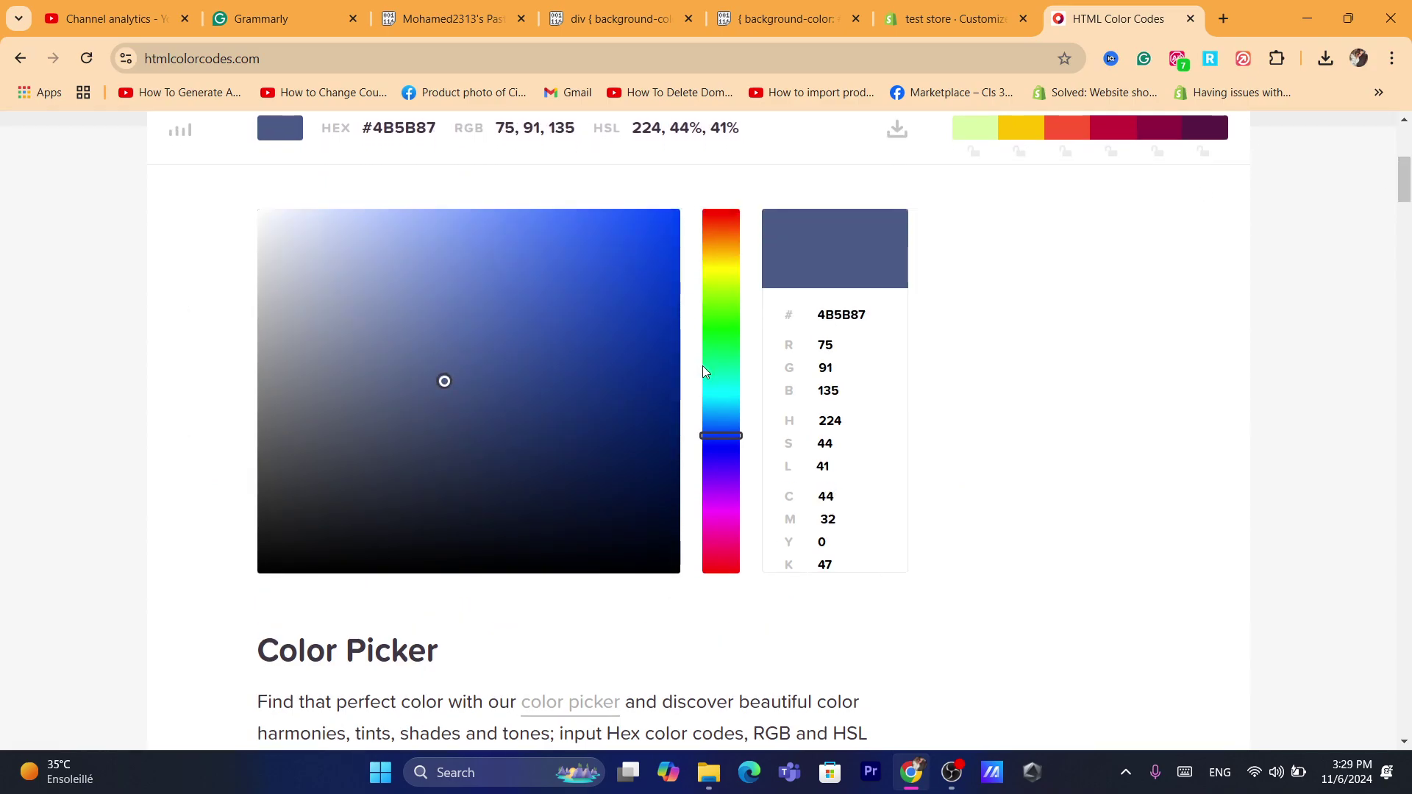
pyautogui.click(708, 333)
pyautogui.click(532, 323)
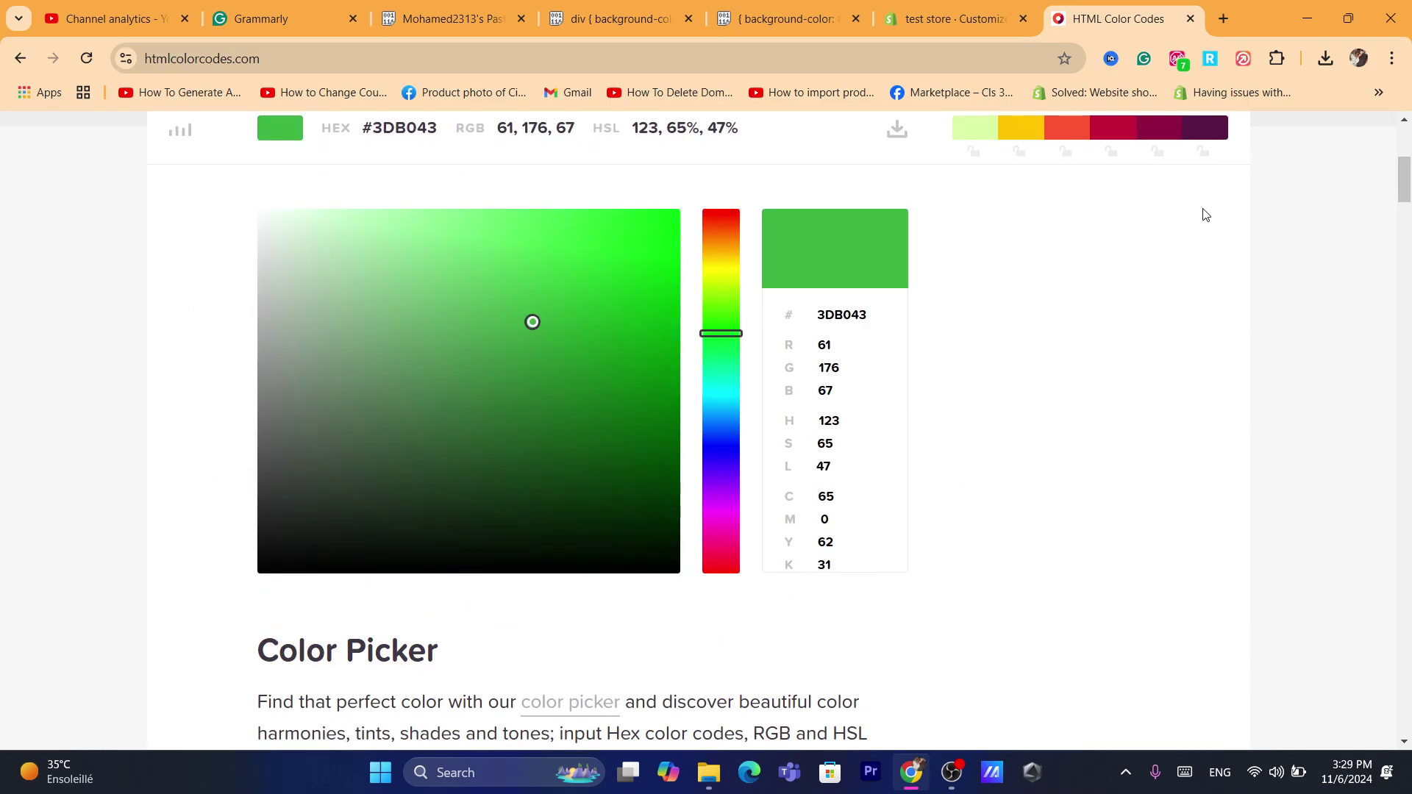
pyautogui.scroll(2, 1407, 189)
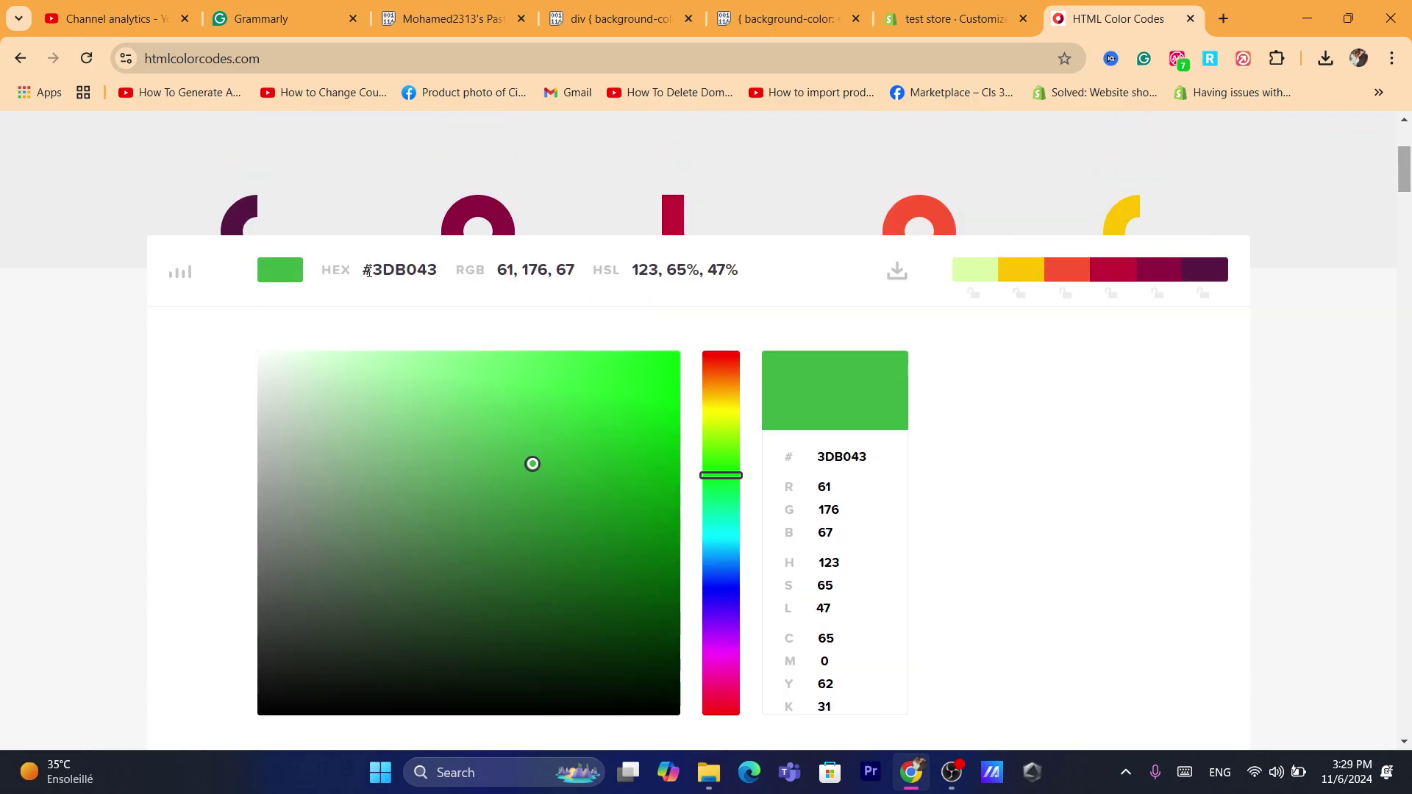
pyautogui.moveTo(364, 272); pyautogui.dragTo(442, 282)
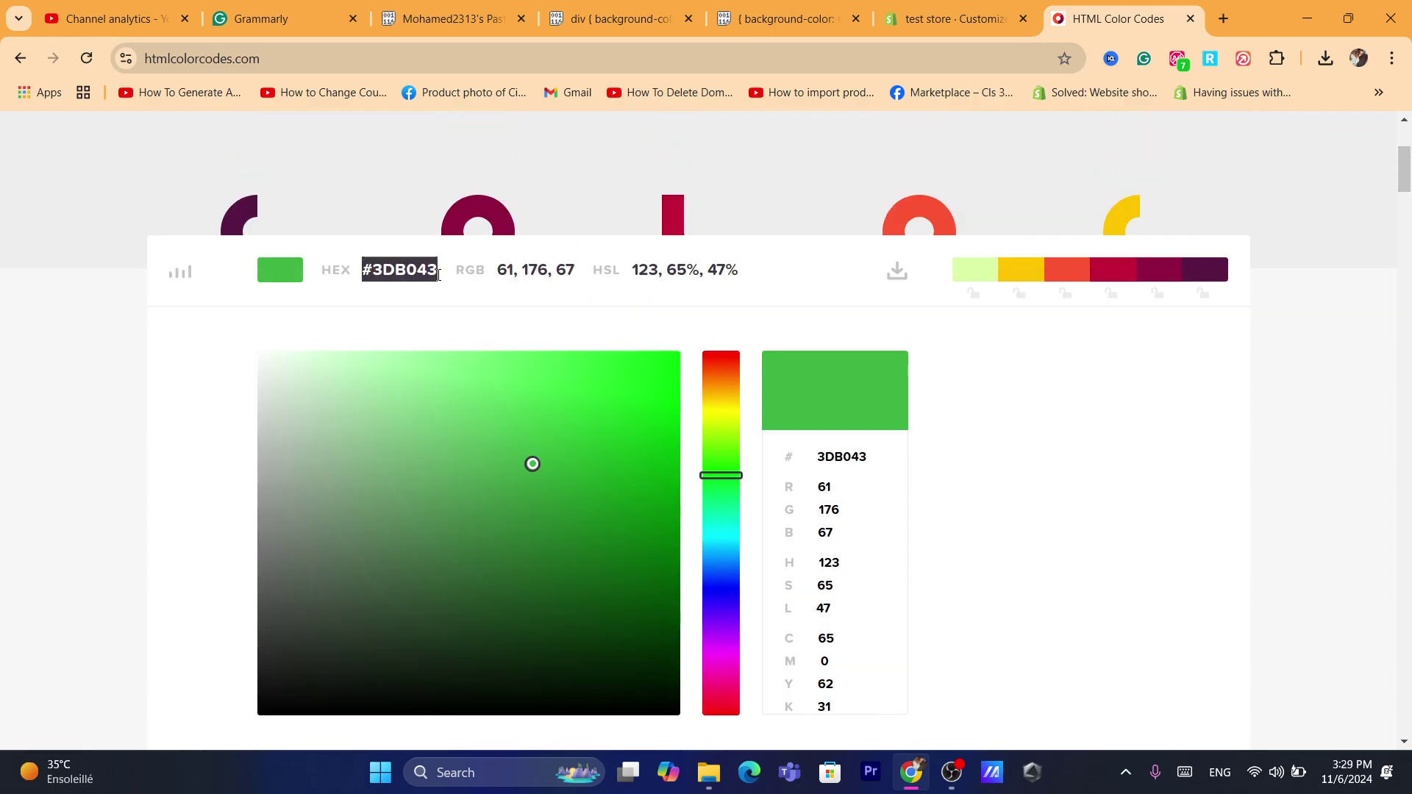
pyautogui.click(959, 17)
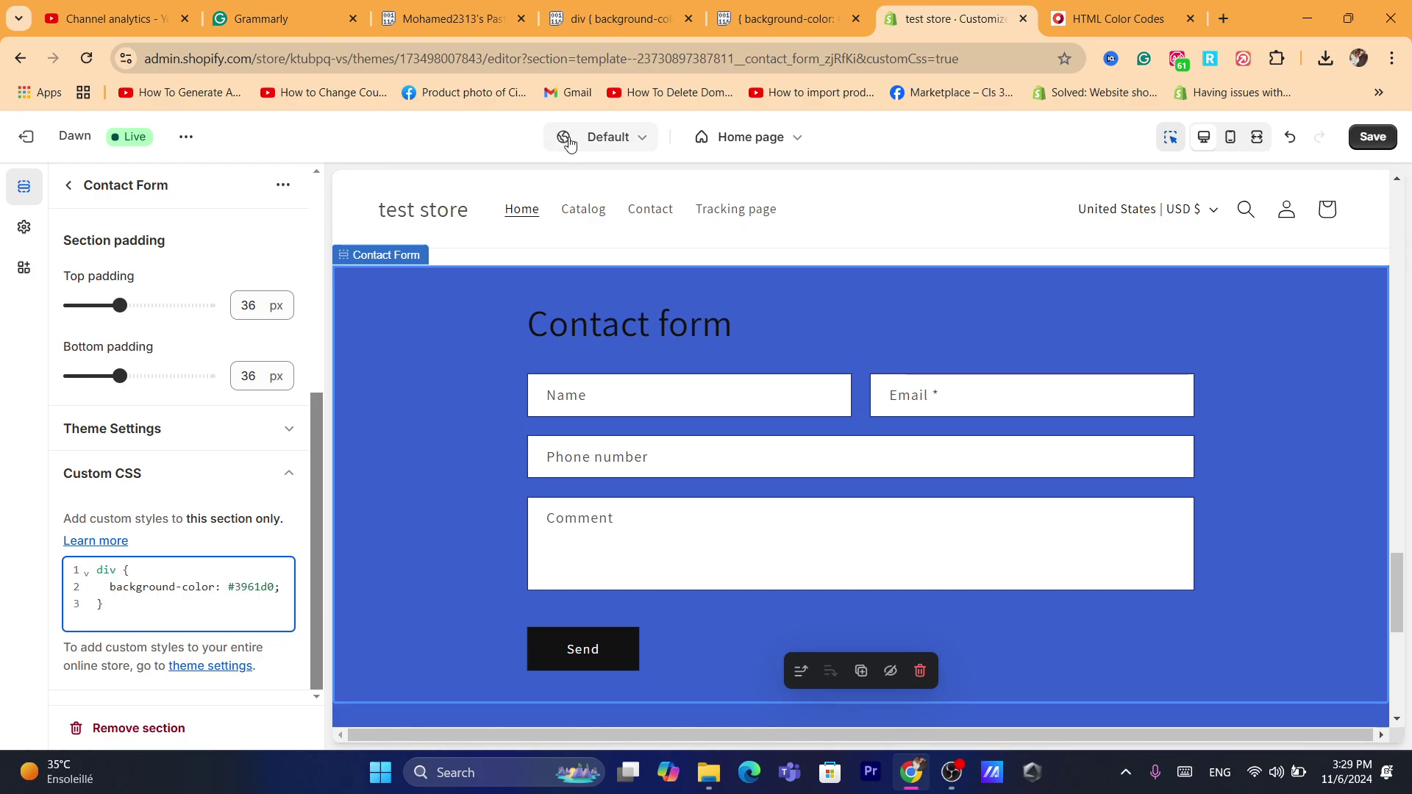
# - Paste green #3db043 over the Contact Form's CSS background colour and save
pyautogui.click(583, 59)
pyautogui.write('s')
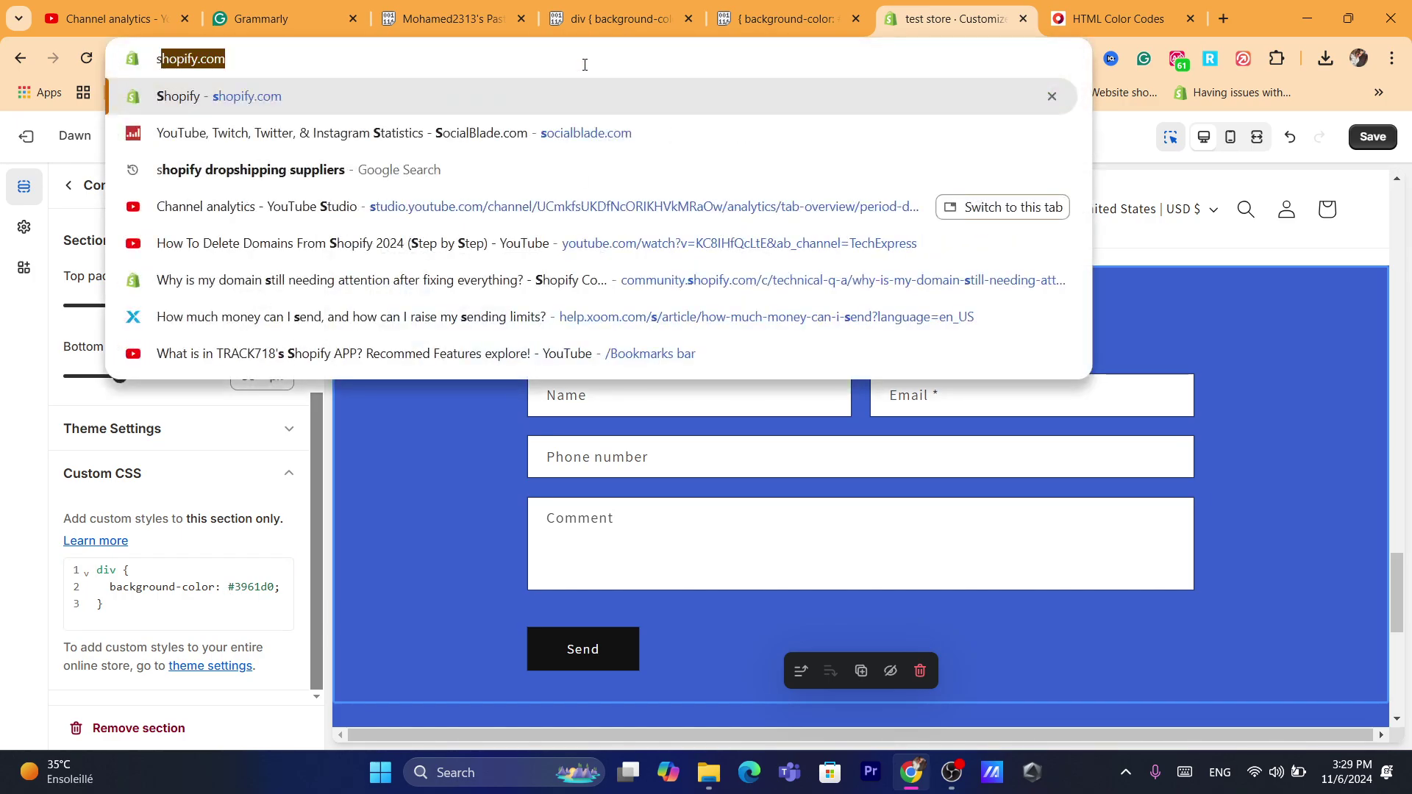
pyautogui.press('Escape')
pyautogui.moveTo(228, 587); pyautogui.dragTo(261, 593)
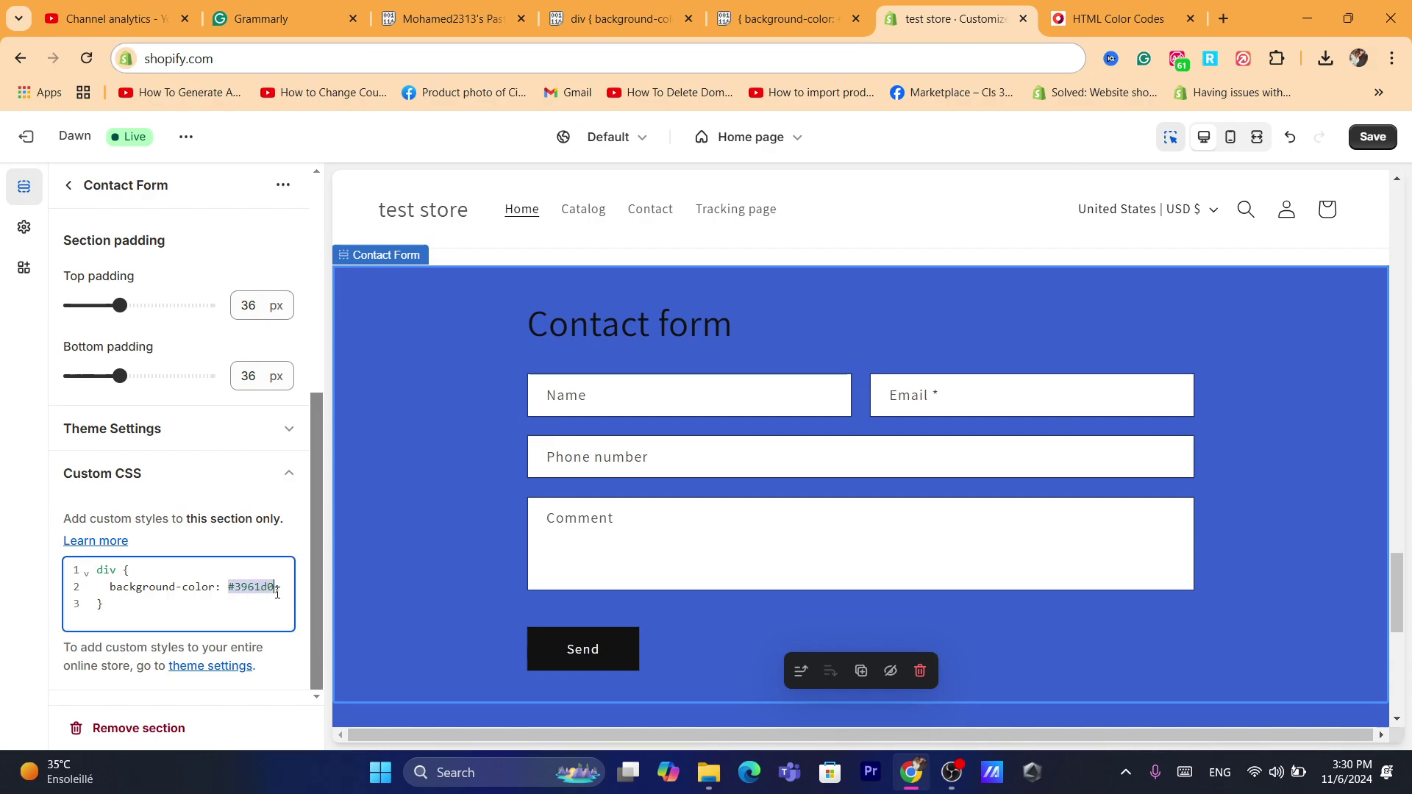
pyautogui.rightClick(256, 588)
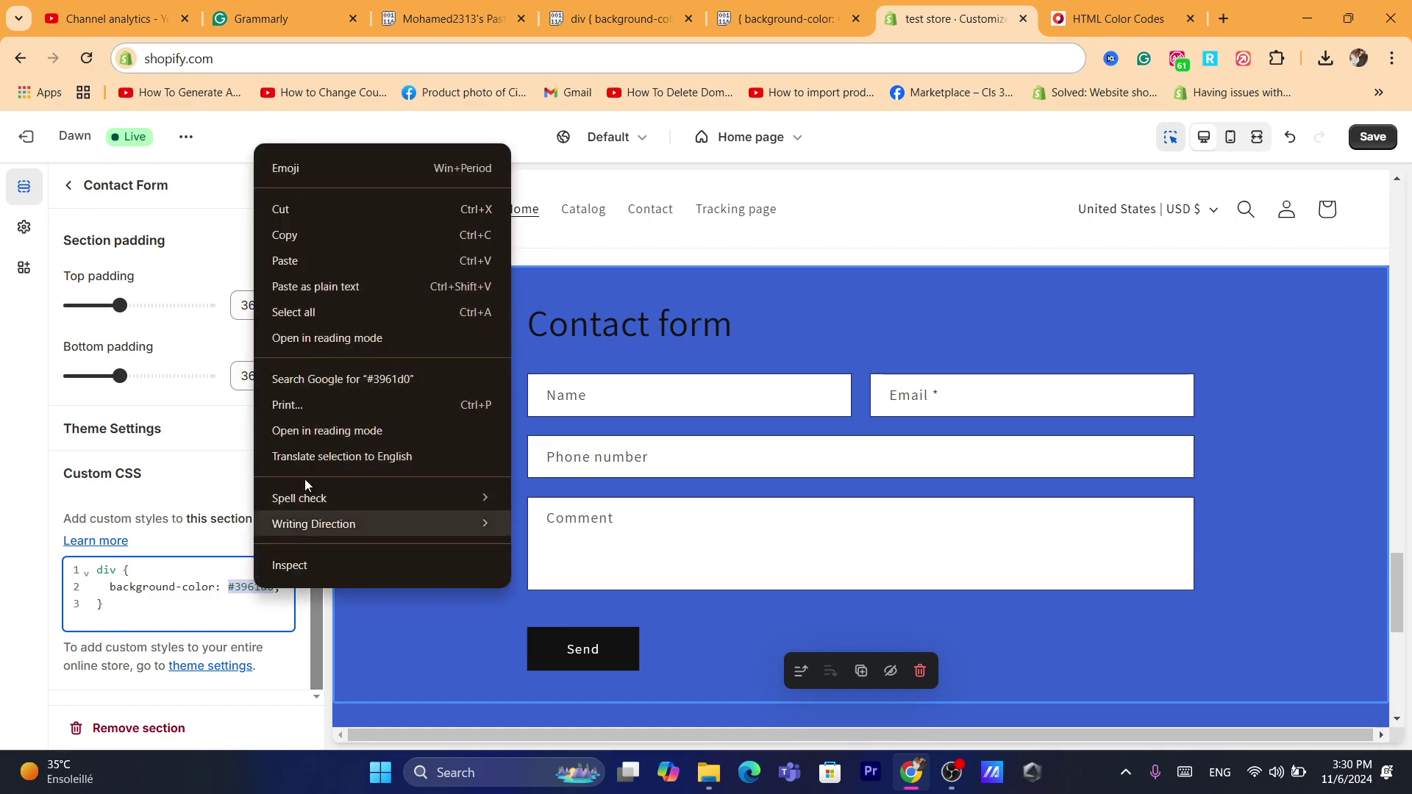
pyautogui.click(295, 266)
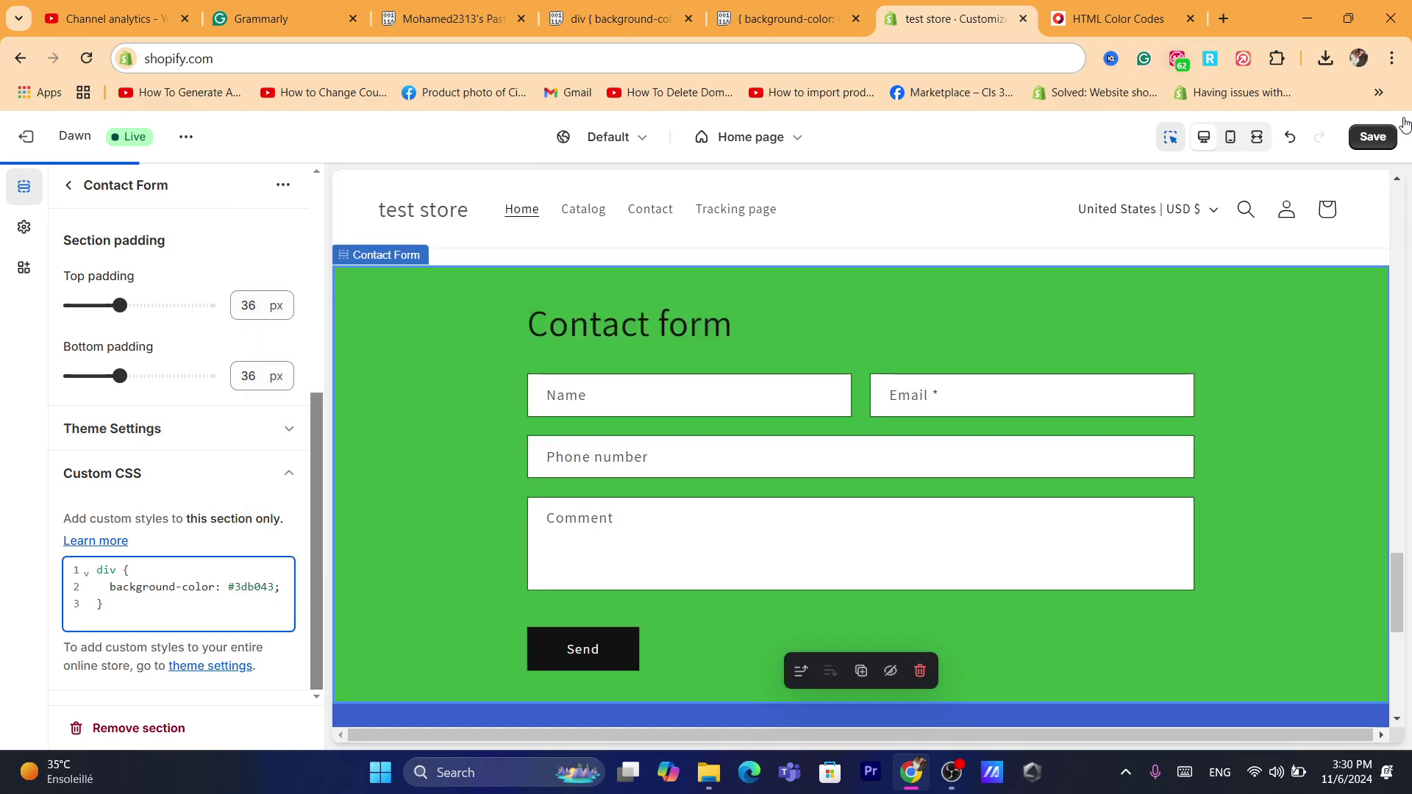
pyautogui.click(1375, 137)
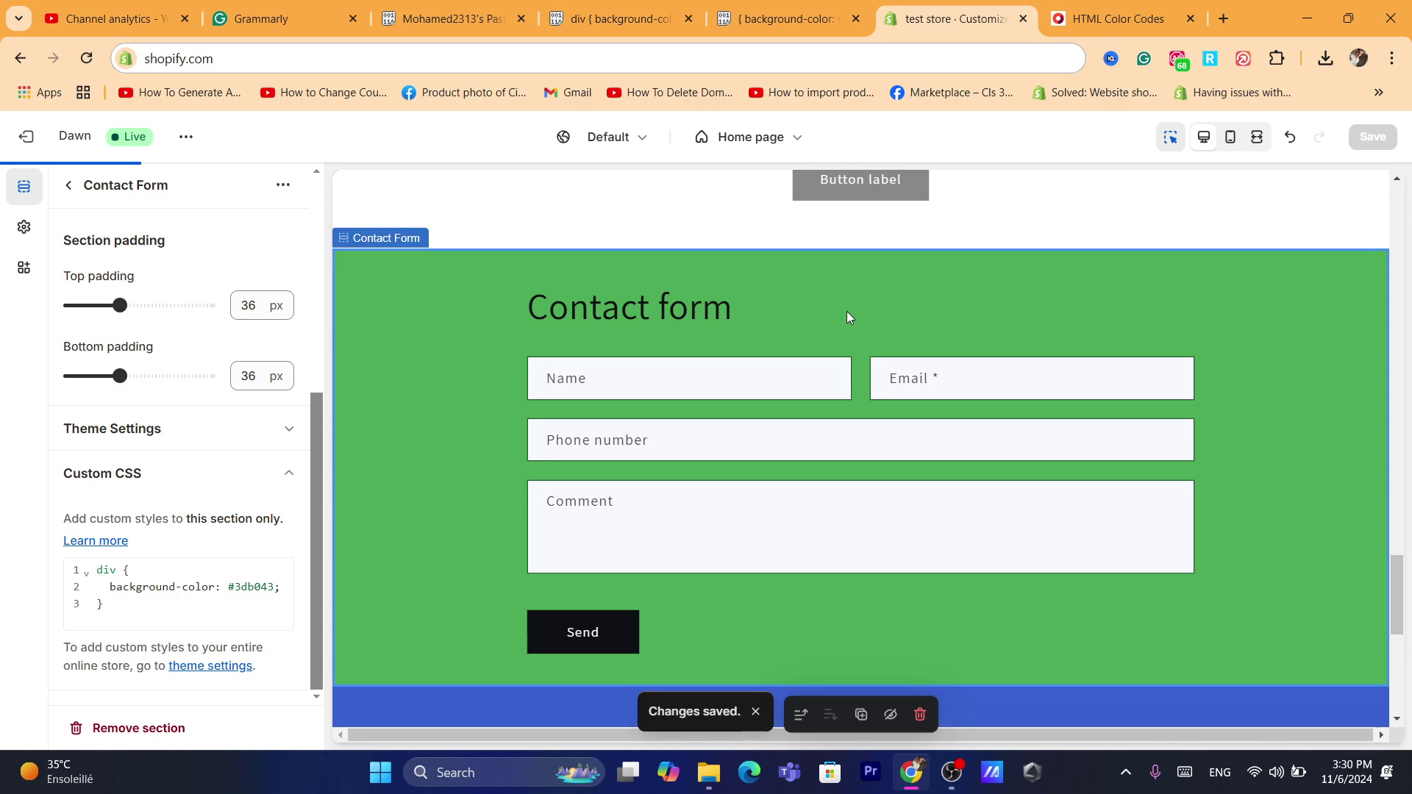
# - Pick teal #32A1BD on HTML Color Codes and select its hex value
pyautogui.click(1136, 16)
pyautogui.click(488, 495)
pyautogui.click(527, 604)
pyautogui.click(723, 573)
pyautogui.moveTo(723, 573); pyautogui.dragTo(721, 546)
pyautogui.click(569, 446)
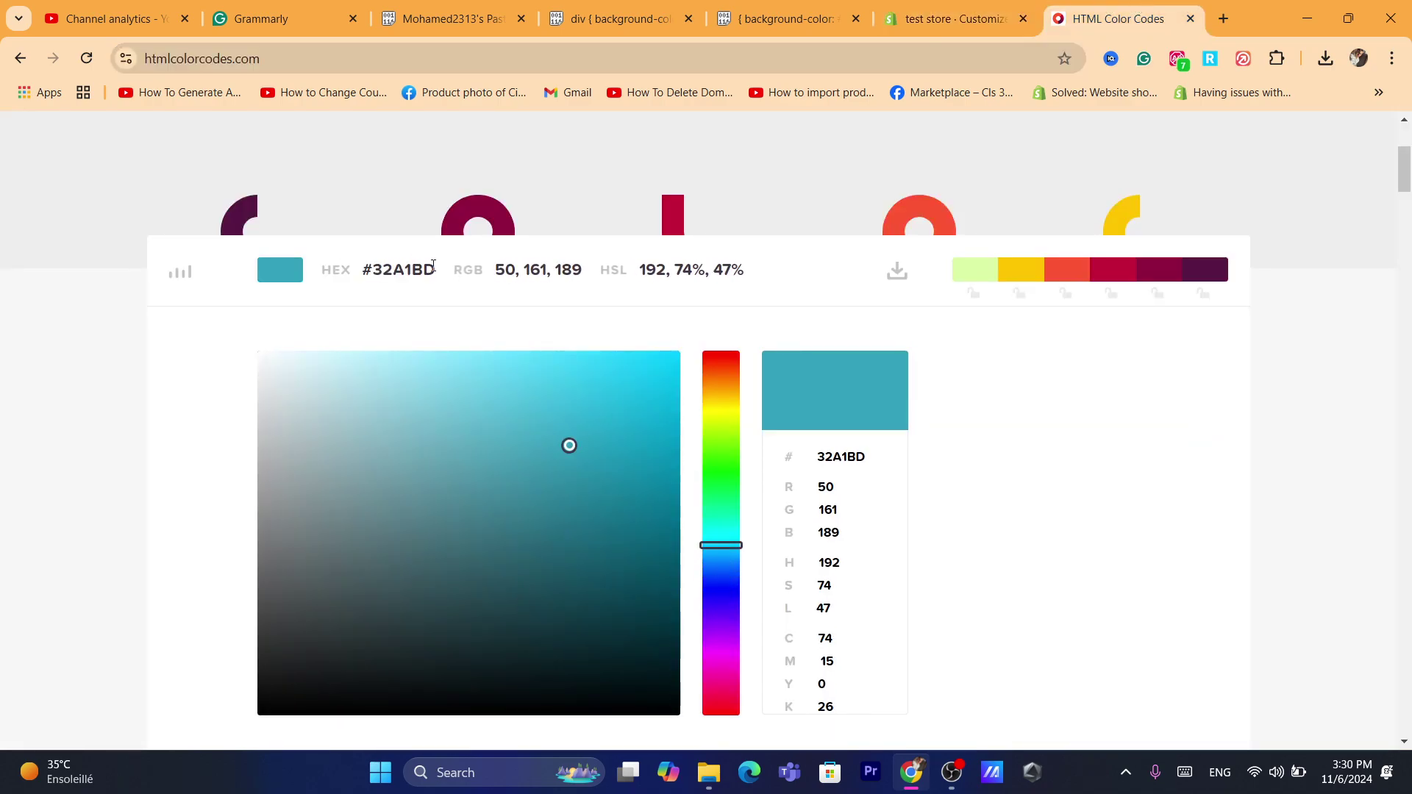
pyautogui.moveTo(365, 274); pyautogui.dragTo(436, 273)
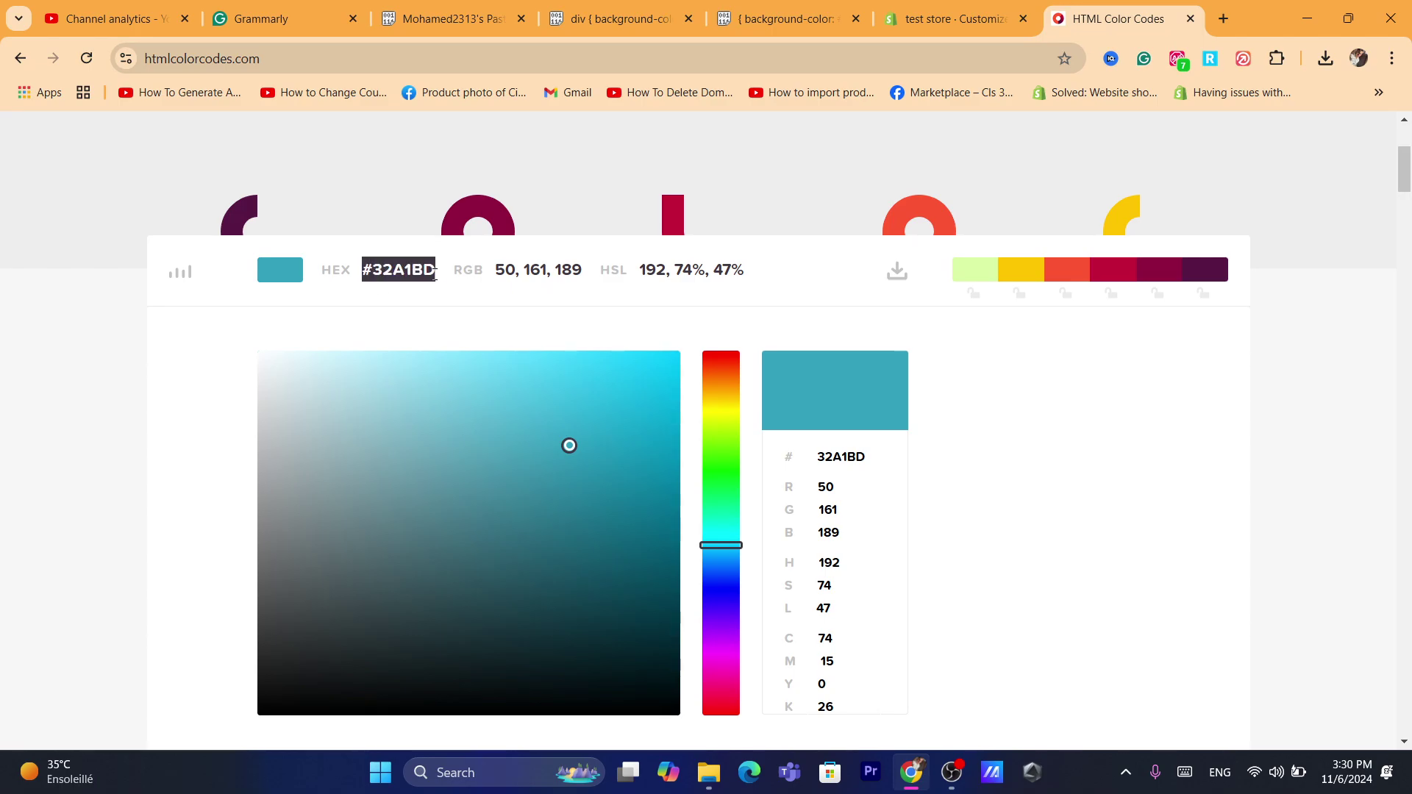
pyautogui.click(952, 19)
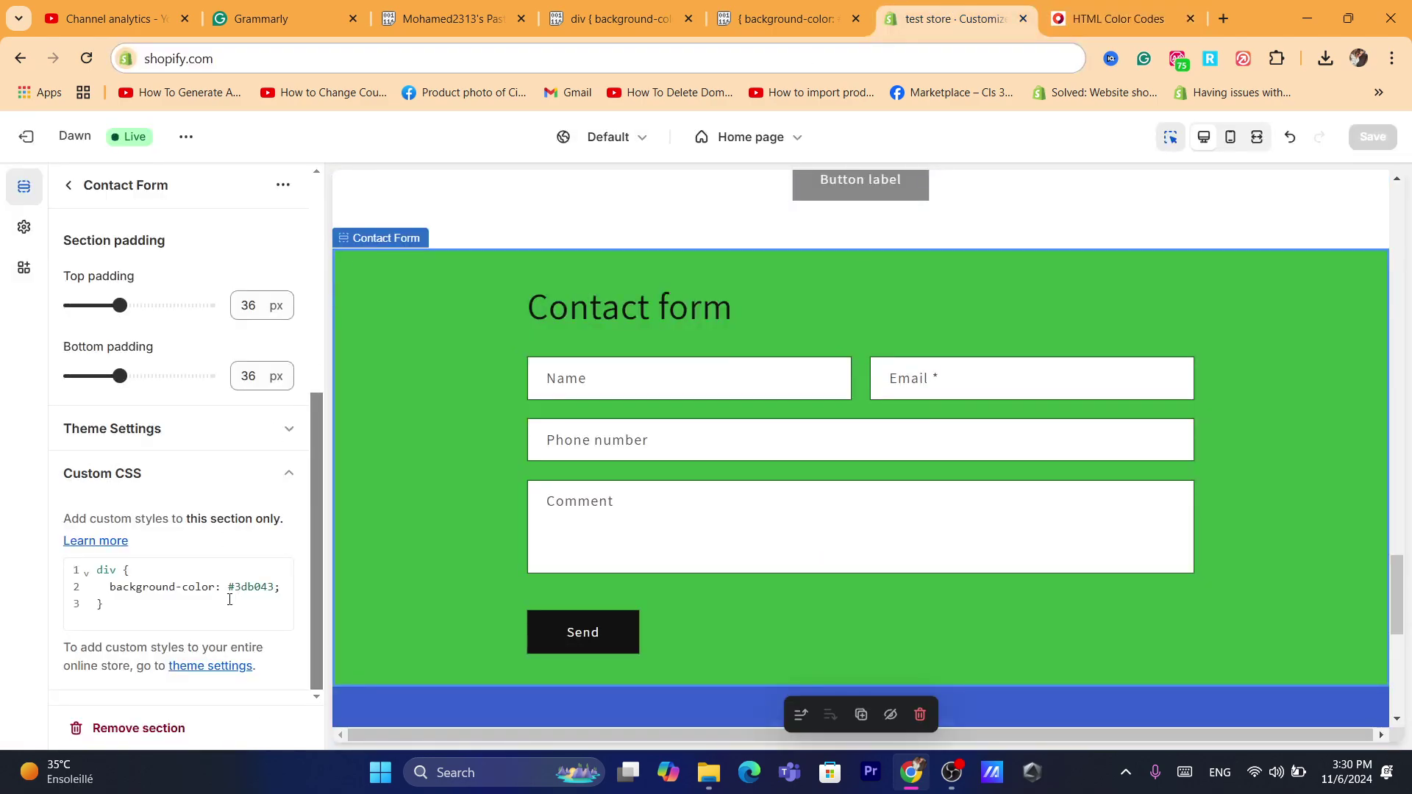
# - Replace the green value with teal #32a1bd in the Contact Form CSS and save
pyautogui.moveTo(223, 586); pyautogui.dragTo(278, 589)
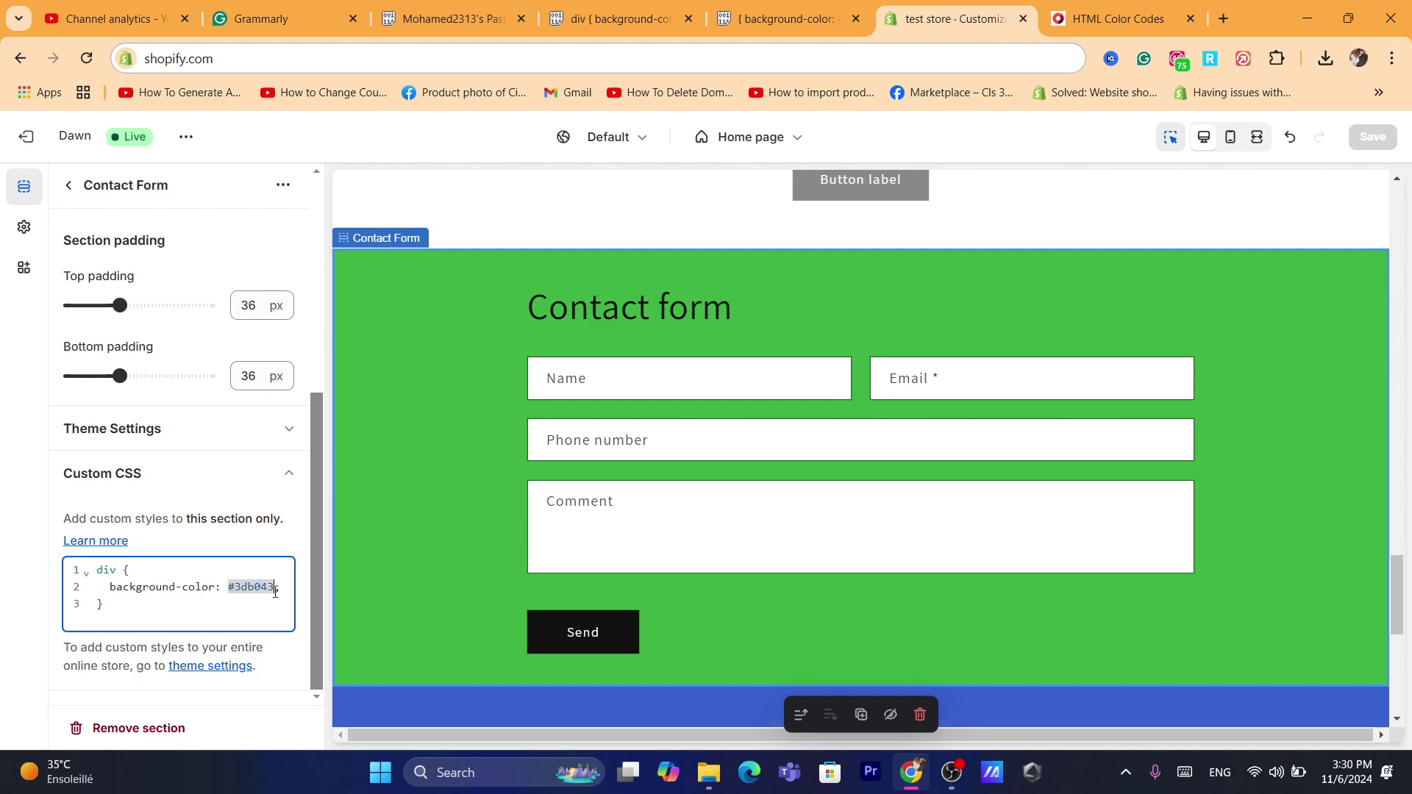
pyautogui.write('#32a1bd')
pyautogui.click(1372, 137)
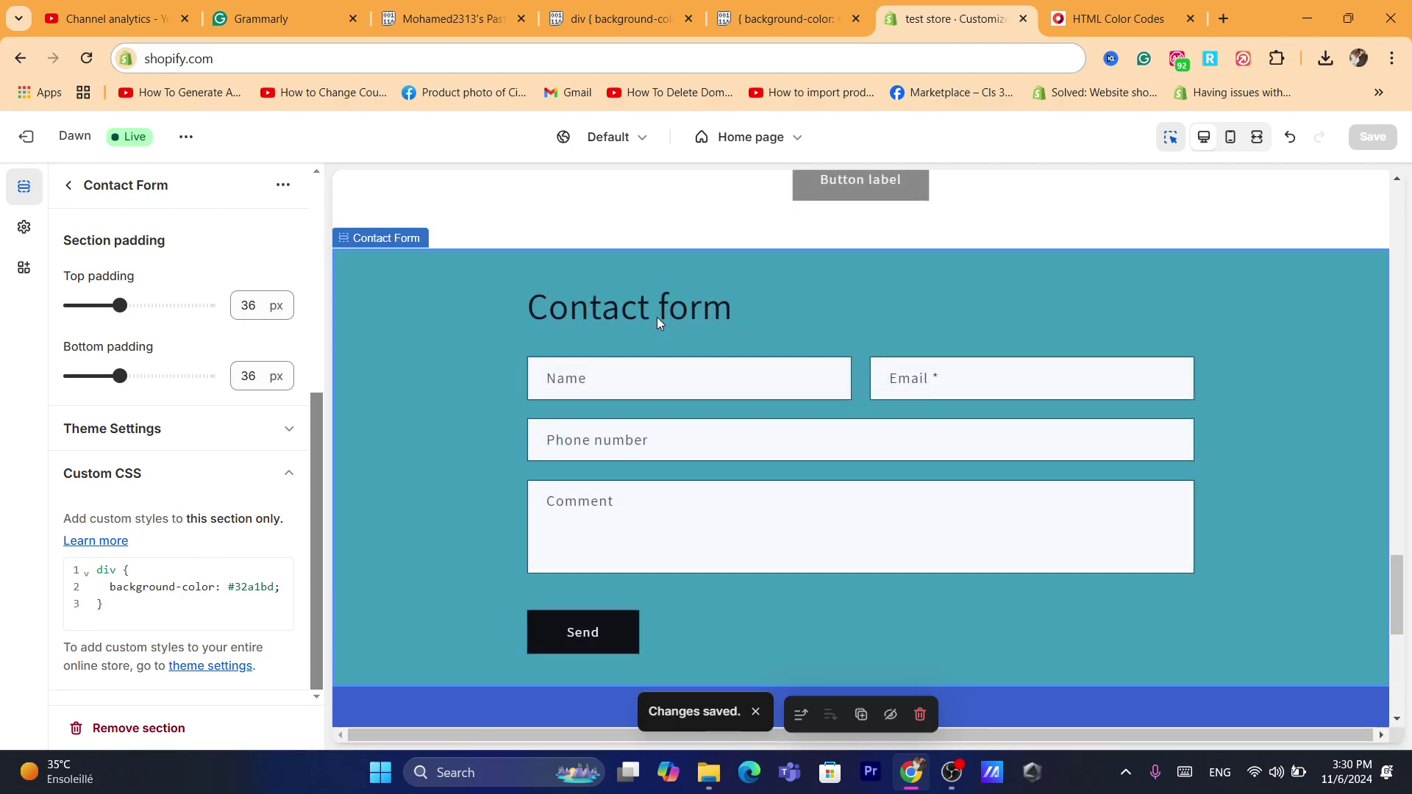
pyautogui.moveTo(1397, 560); pyautogui.dragTo(1388, 262)
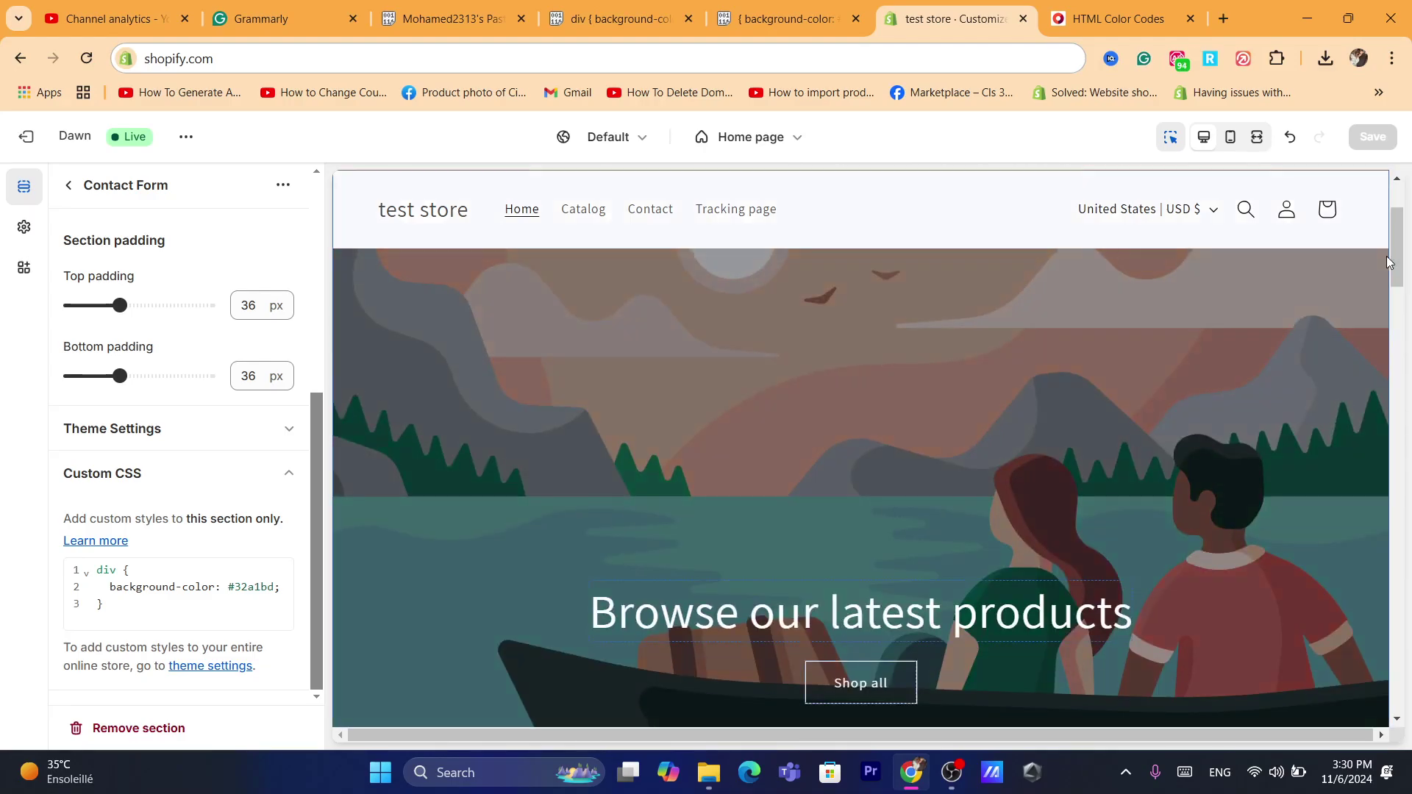
# - Open the Header section's Custom CSS and copy in the div background-color #f5f5f5 rule from the Pastebin snippet
pyautogui.click(862, 211)
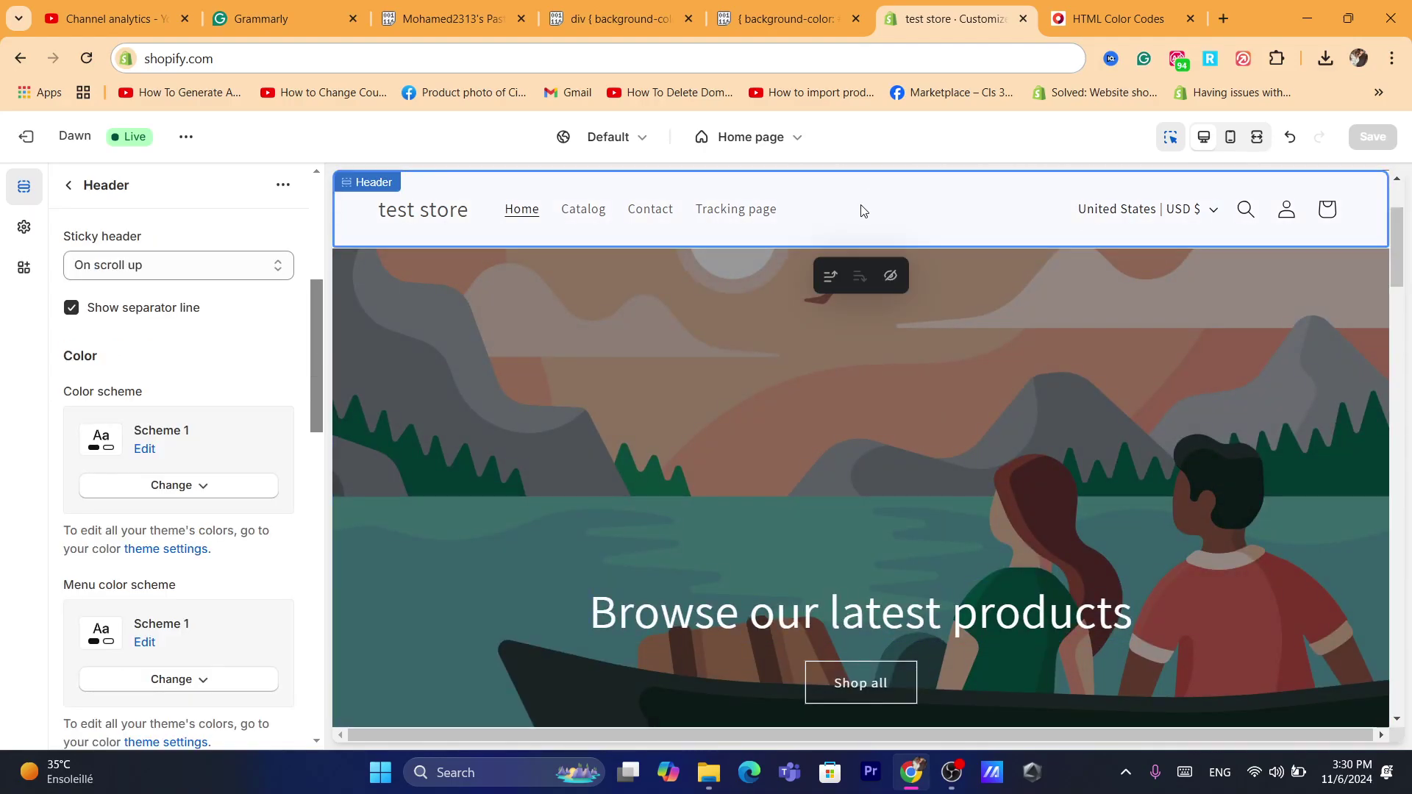
pyautogui.moveTo(323, 340); pyautogui.dragTo(295, 645)
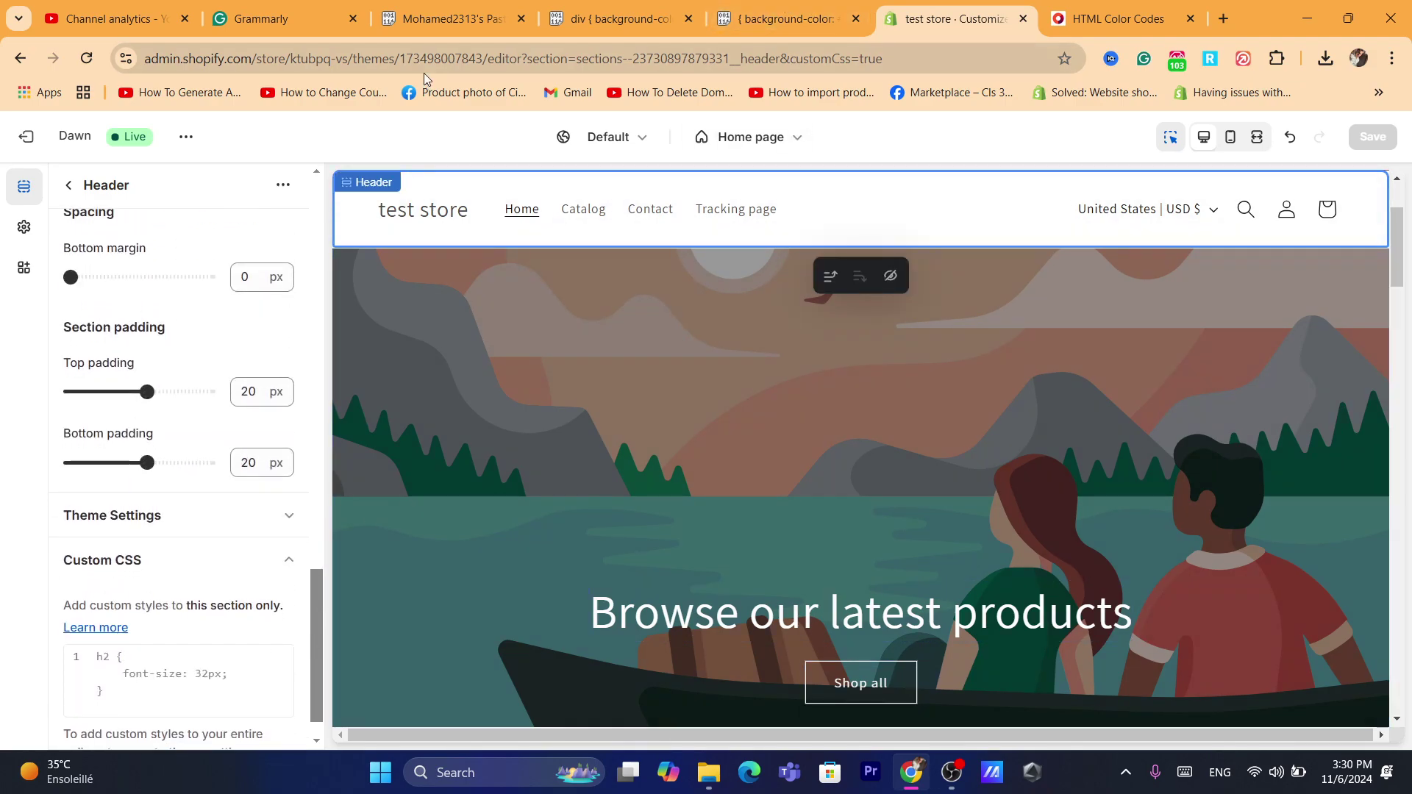
pyautogui.click(767, 8)
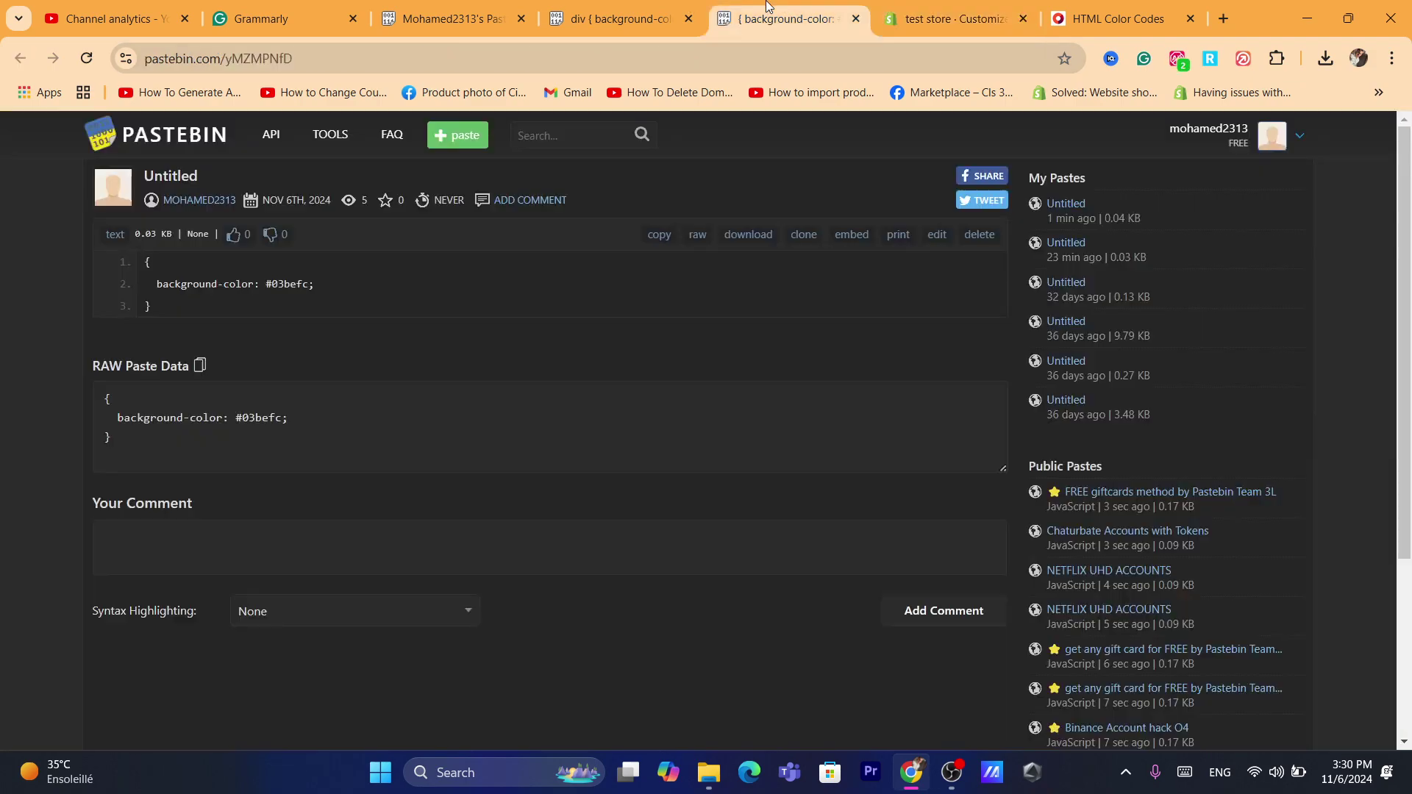
pyautogui.click(169, 452)
pyautogui.hotkey('ctrl', 'a')
pyautogui.click(647, 7)
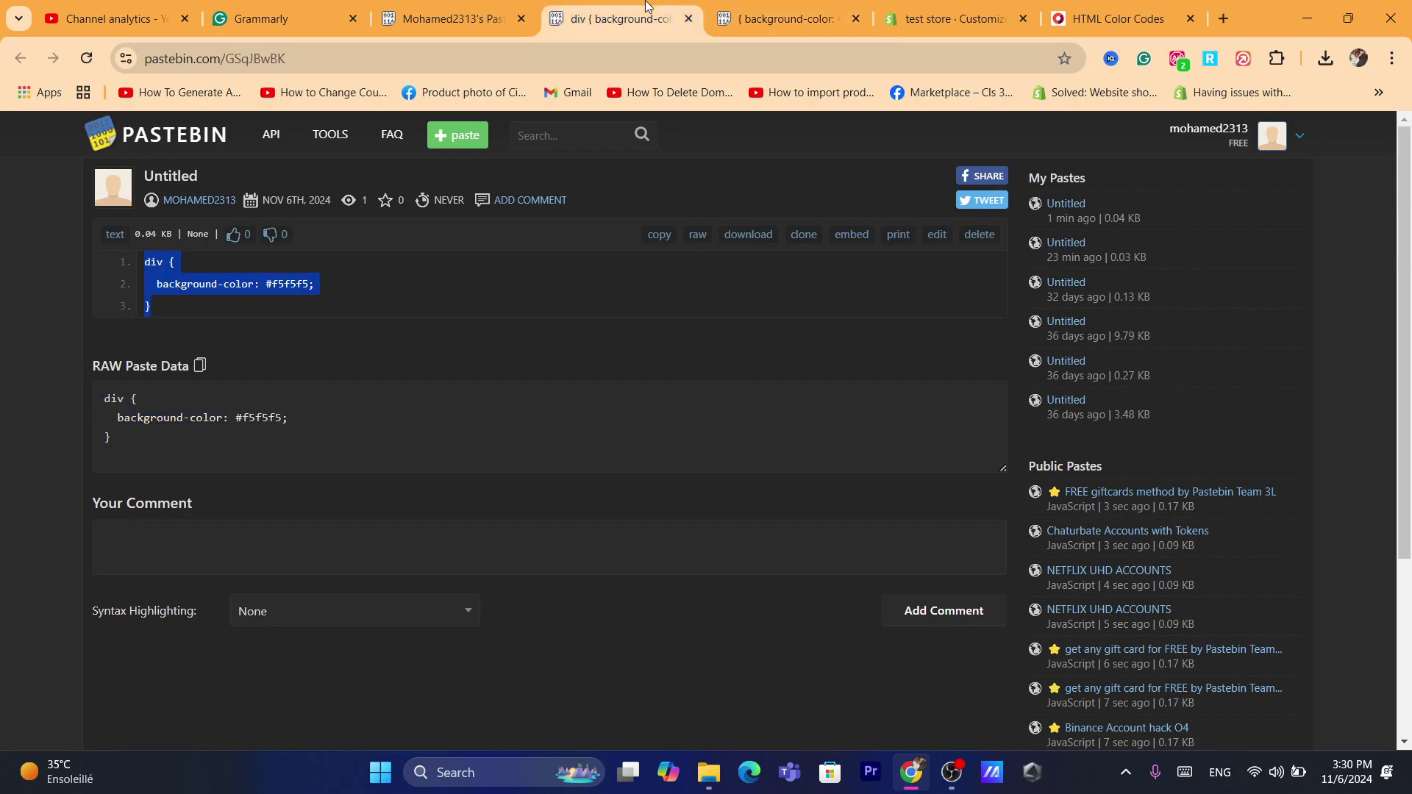
pyautogui.click(213, 447)
pyautogui.hotkey('ctrl', 'a')
pyautogui.hotkey('ctrl', 'c')
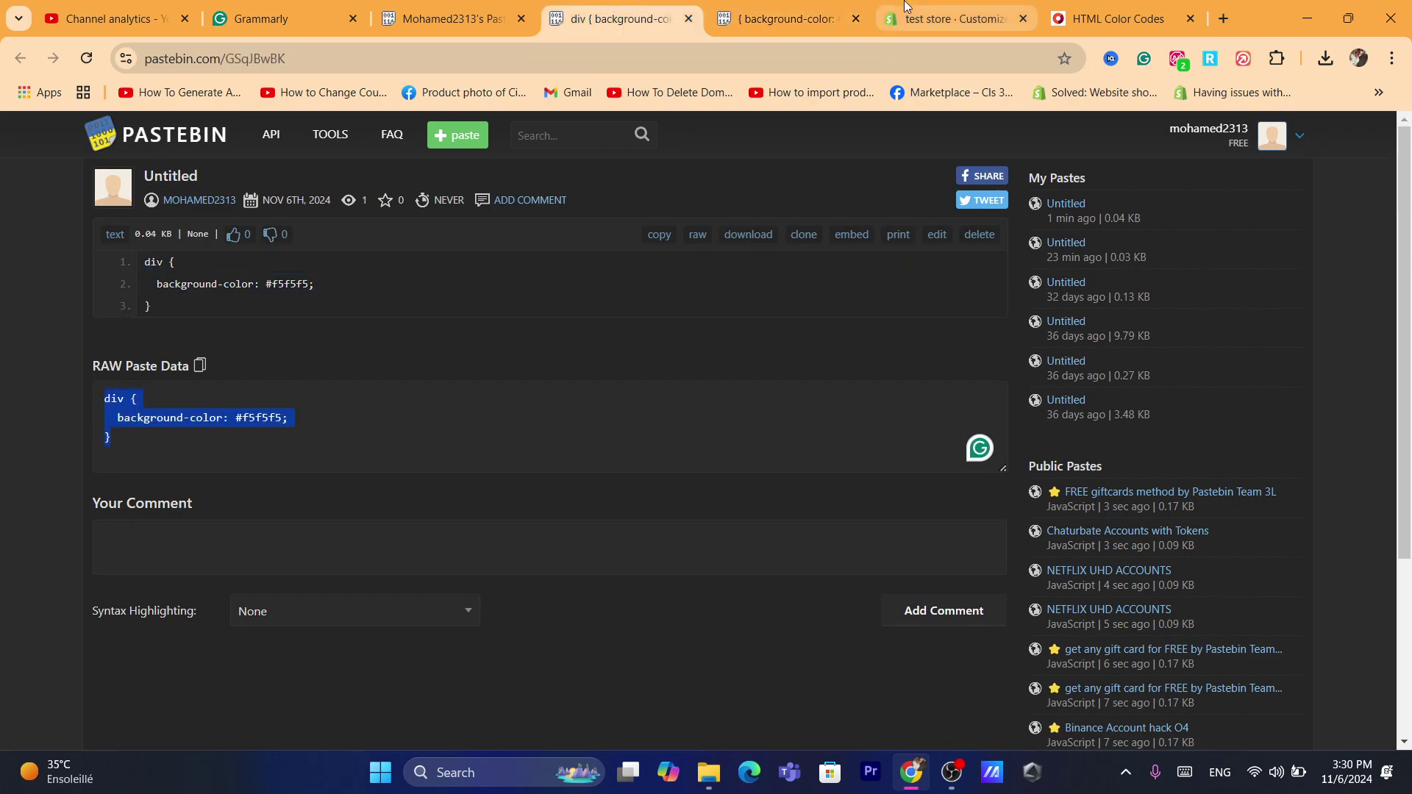
pyautogui.click(948, 18)
pyautogui.click(98, 656)
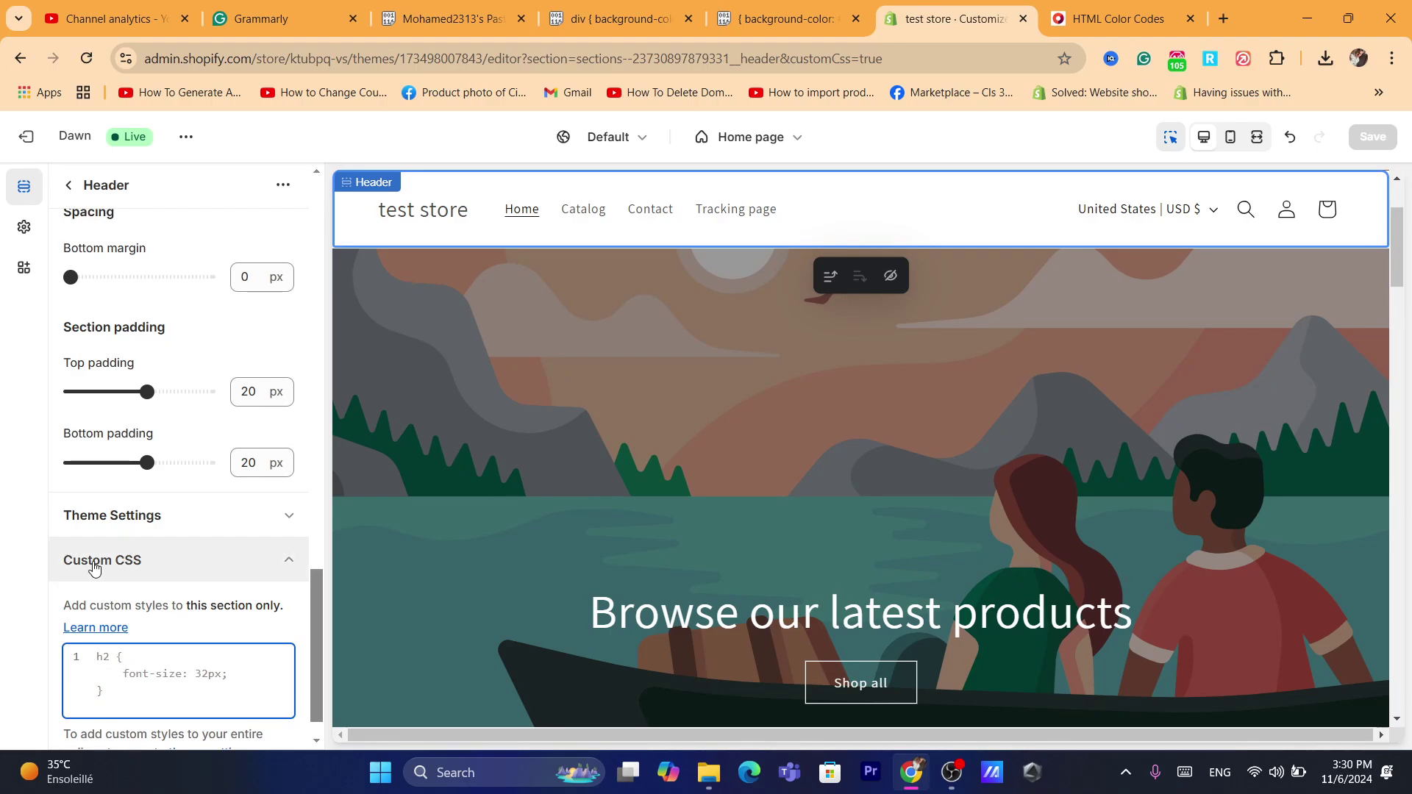
# - Paste the div background-color rule into the header CSS and copy light blue #82C6D6 from the colour site
pyautogui.hotkey('ctrl', 'v')
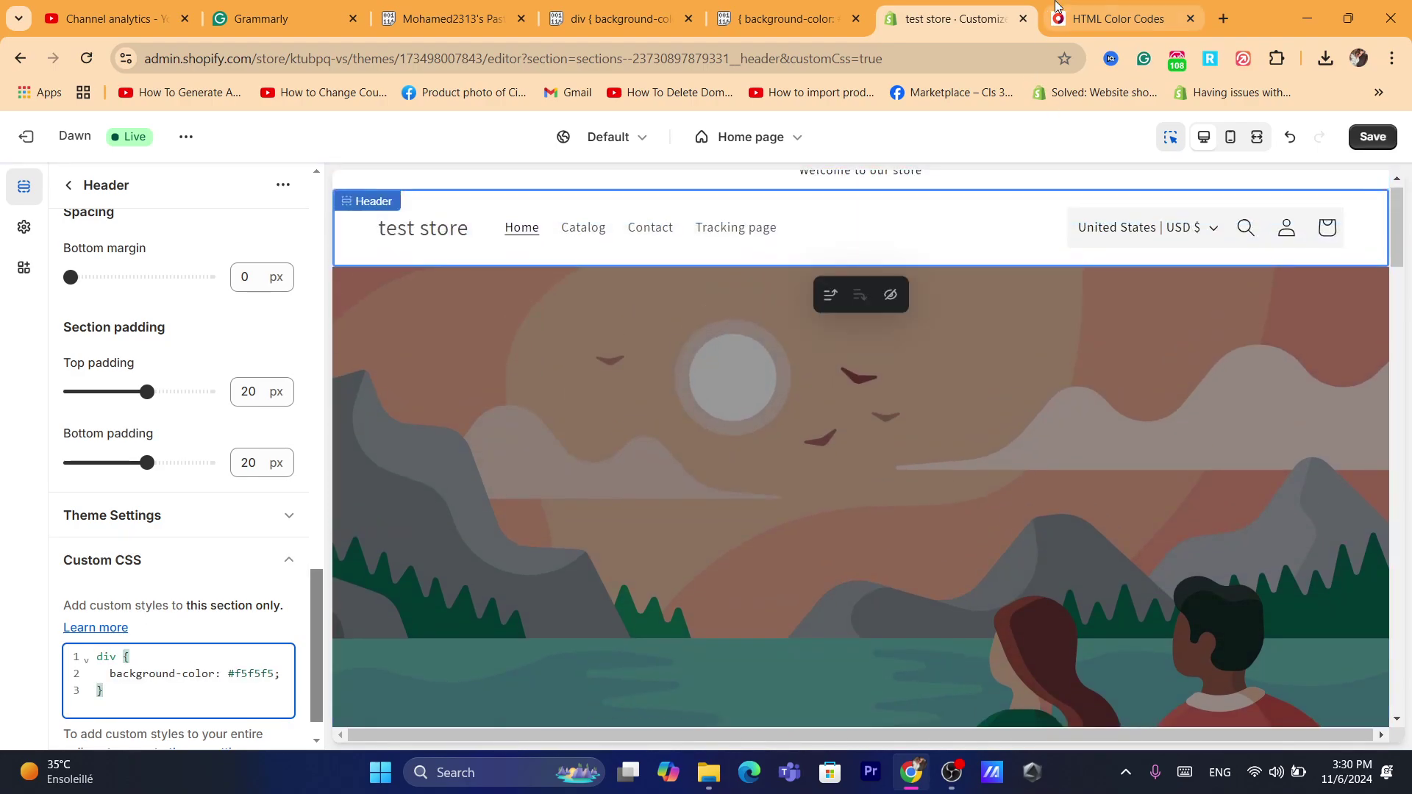
pyautogui.click(1117, 18)
pyautogui.click(551, 457)
pyautogui.click(423, 408)
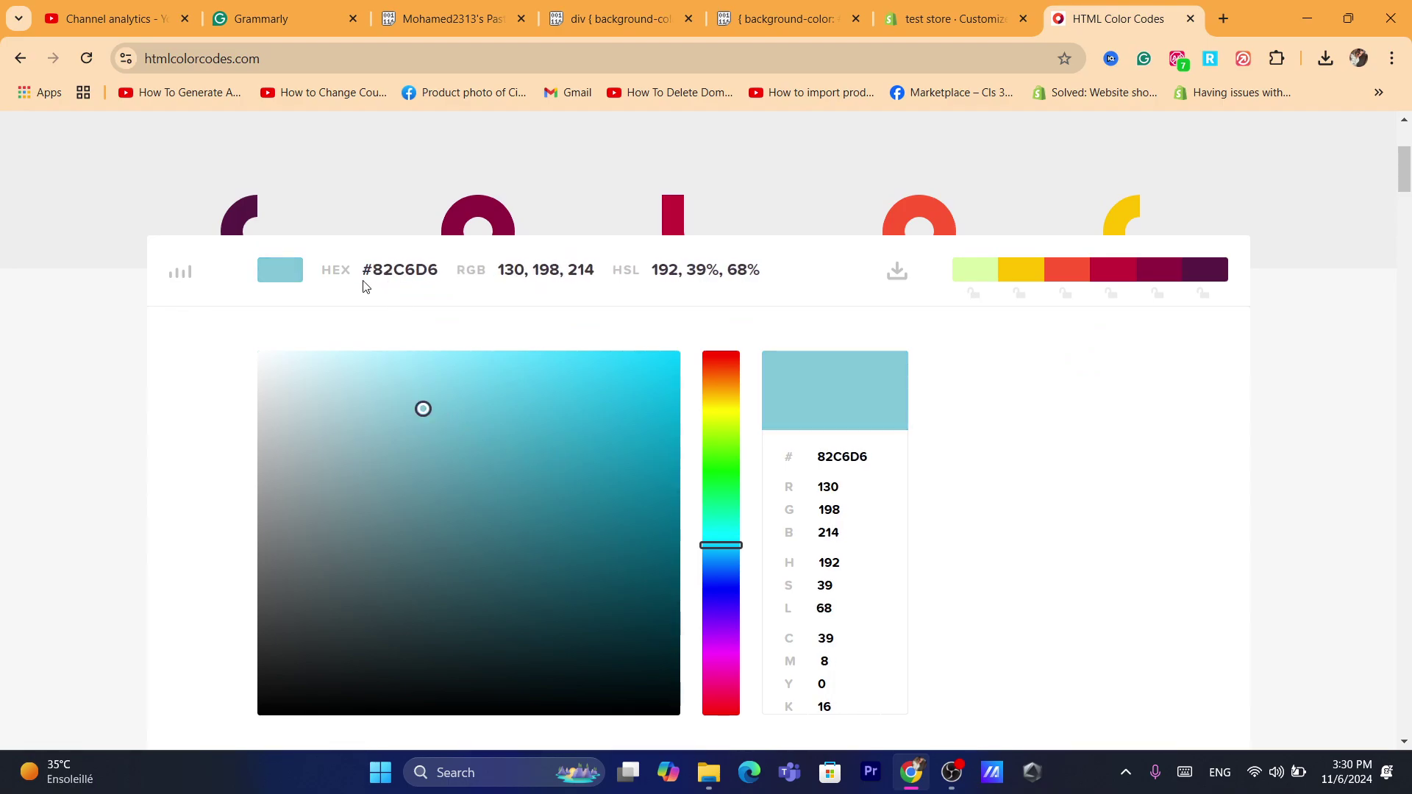
pyautogui.moveTo(362, 283); pyautogui.dragTo(439, 275)
# - Replace #f5f5f5 with #82C6D6 in the header's Custom CSS and save
pyautogui.click(965, 6)
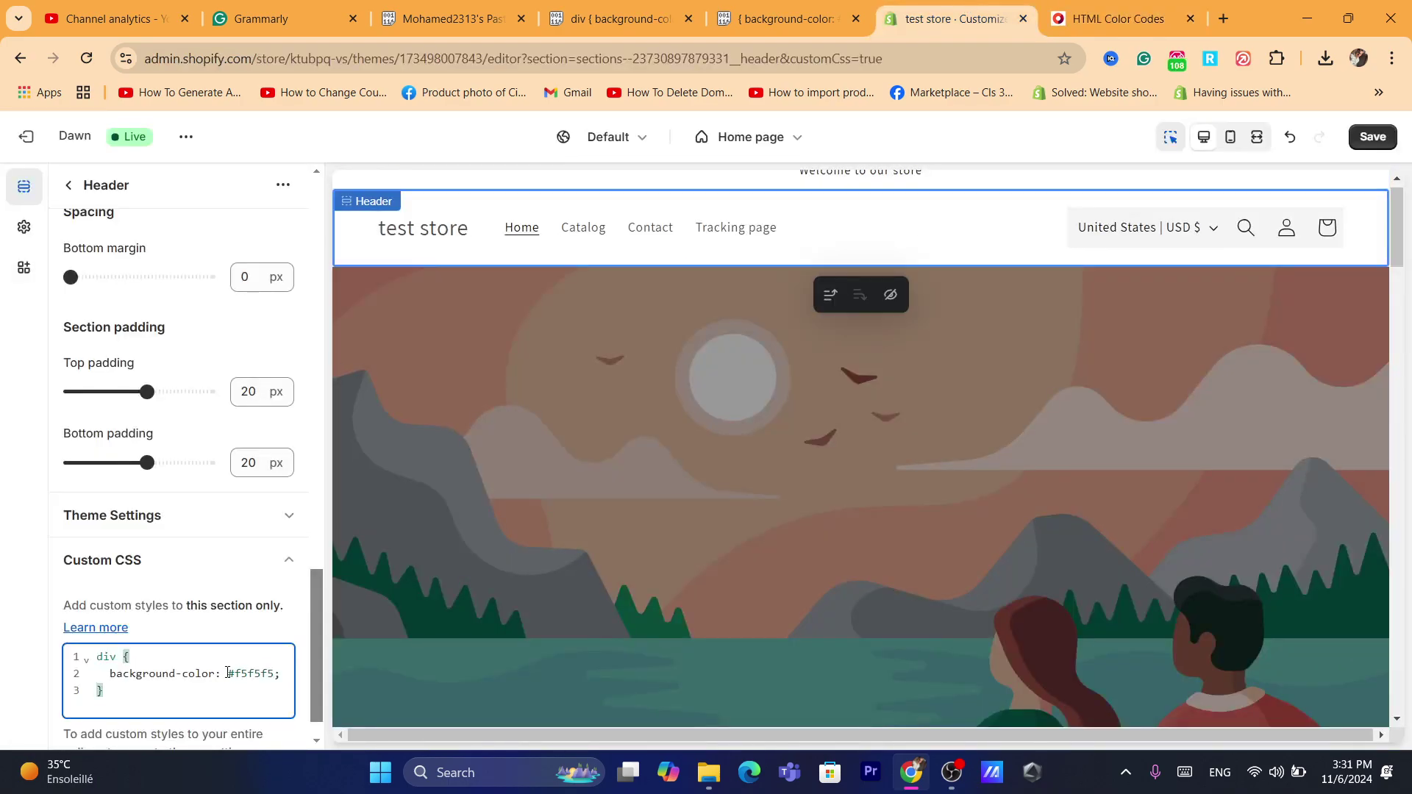
pyautogui.moveTo(227, 674); pyautogui.dragTo(276, 673)
pyautogui.write('#82c6d6')
pyautogui.click(1371, 136)
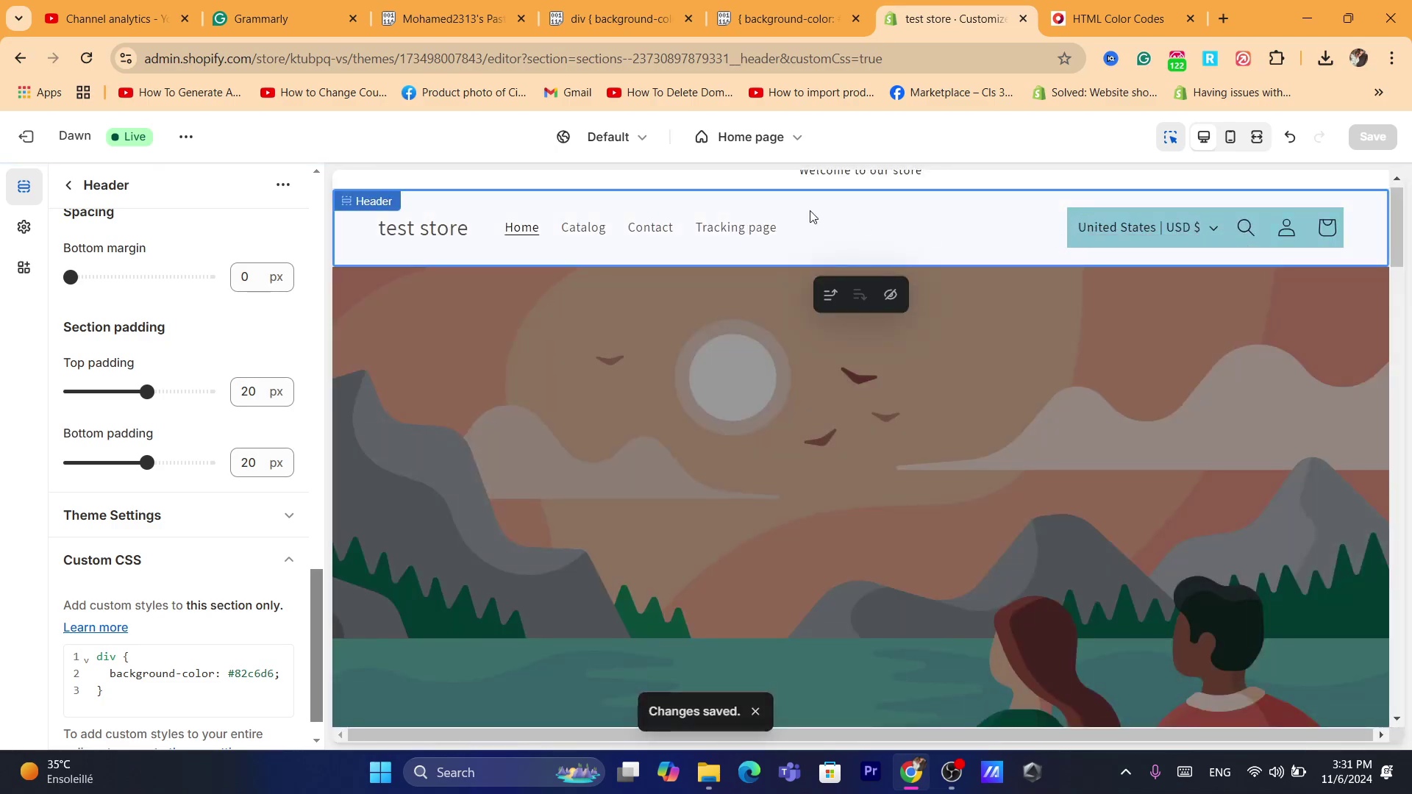
pyautogui.click(363, 209)
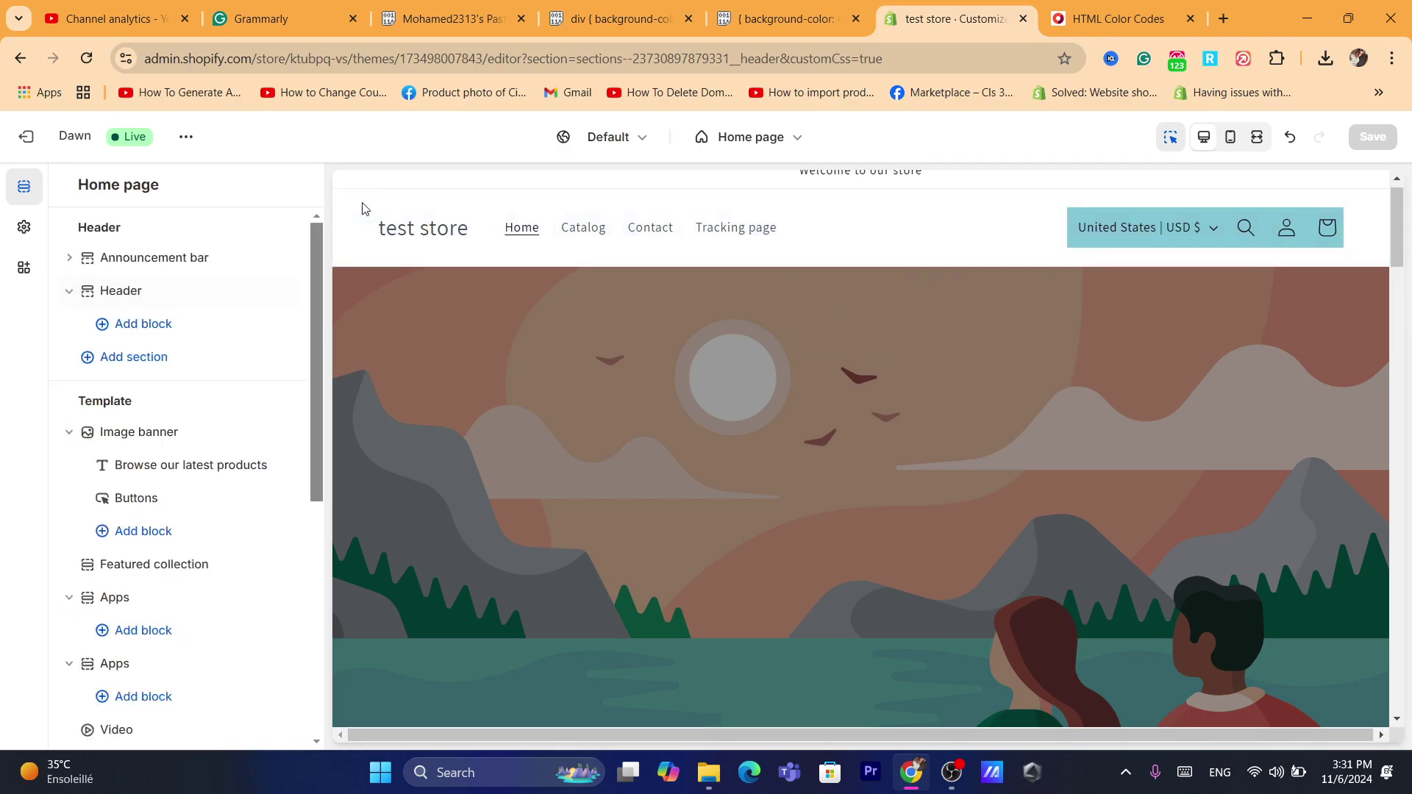
# - Set the header's Desktop logo position to Top left
pyautogui.click(348, 218)
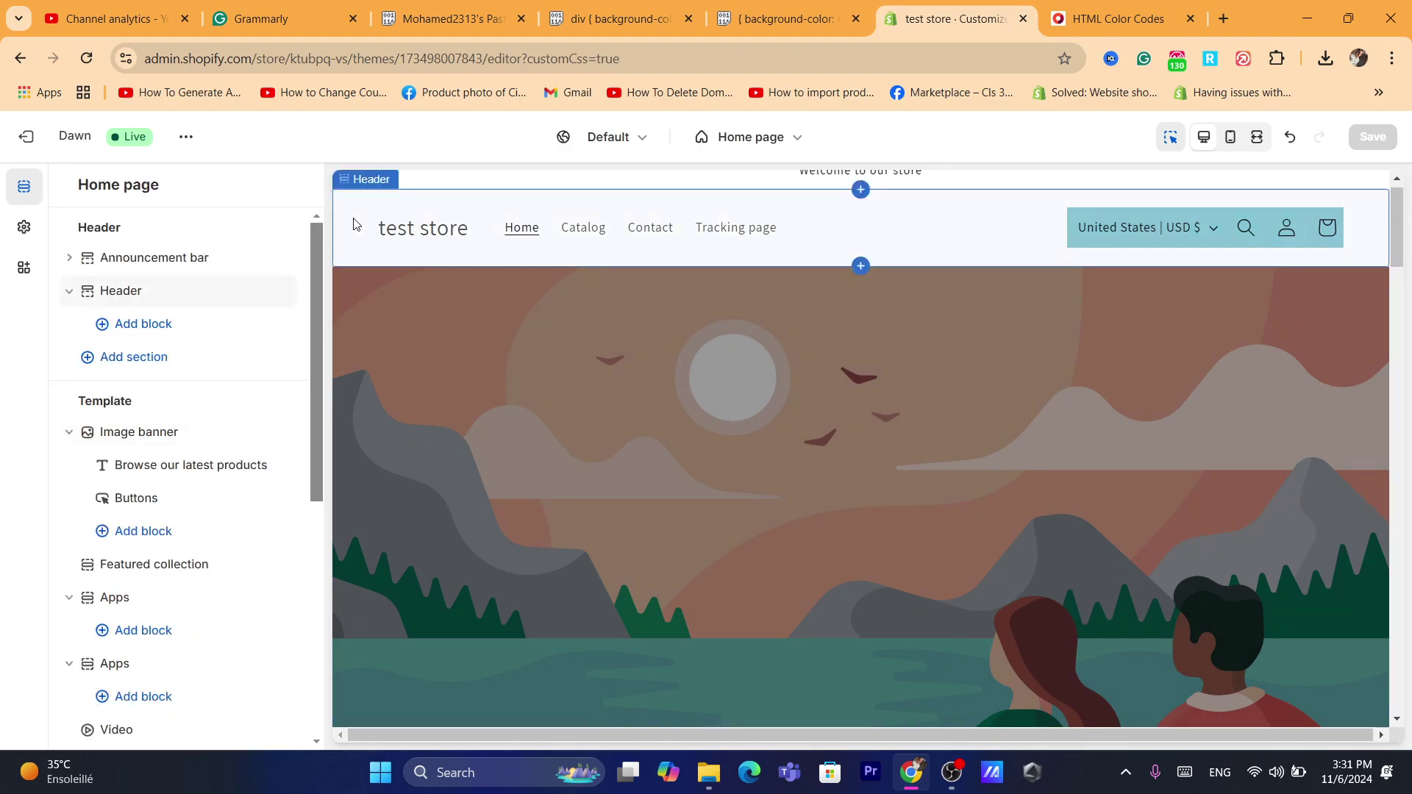
pyautogui.moveTo(316, 296); pyautogui.dragTo(316, 300)
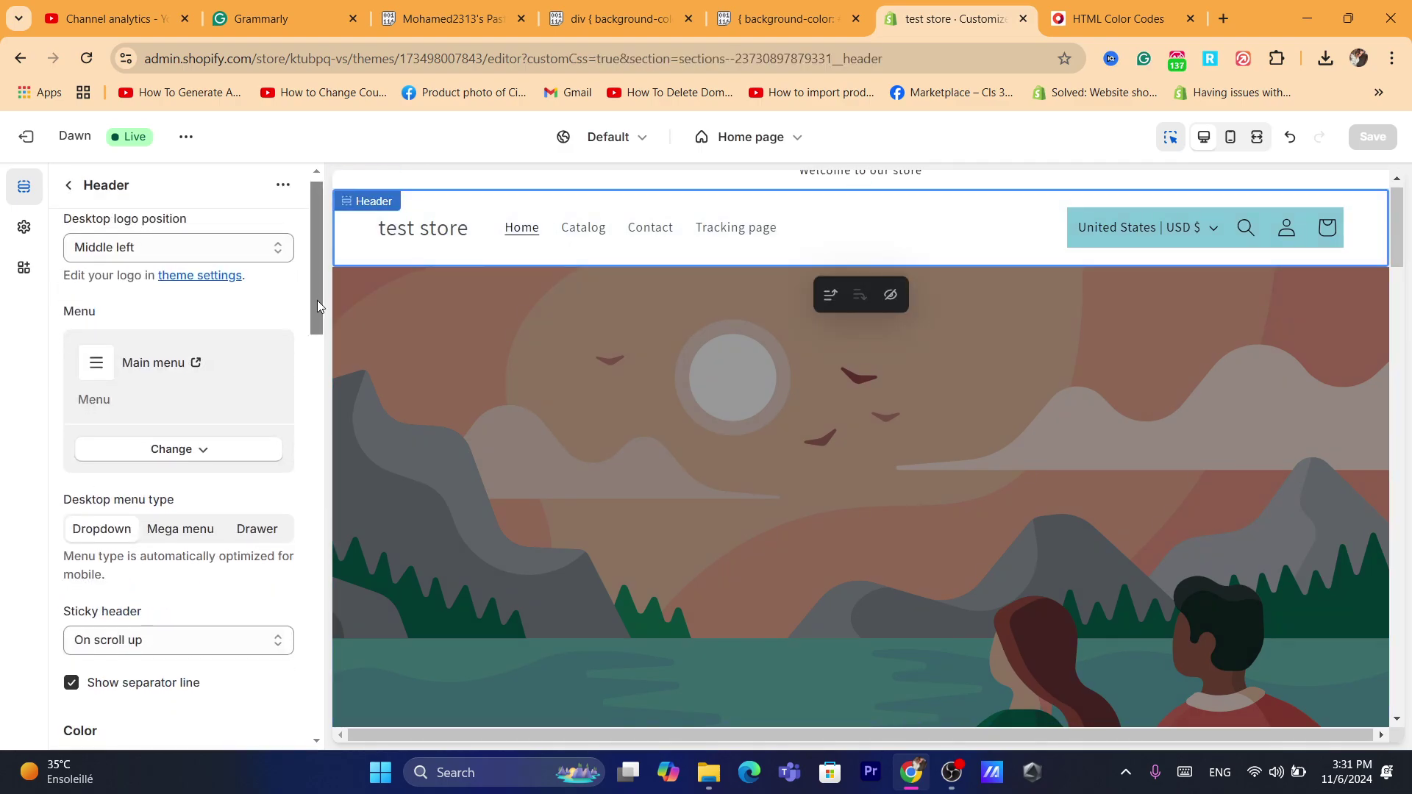
pyautogui.click(122, 248)
pyautogui.click(119, 275)
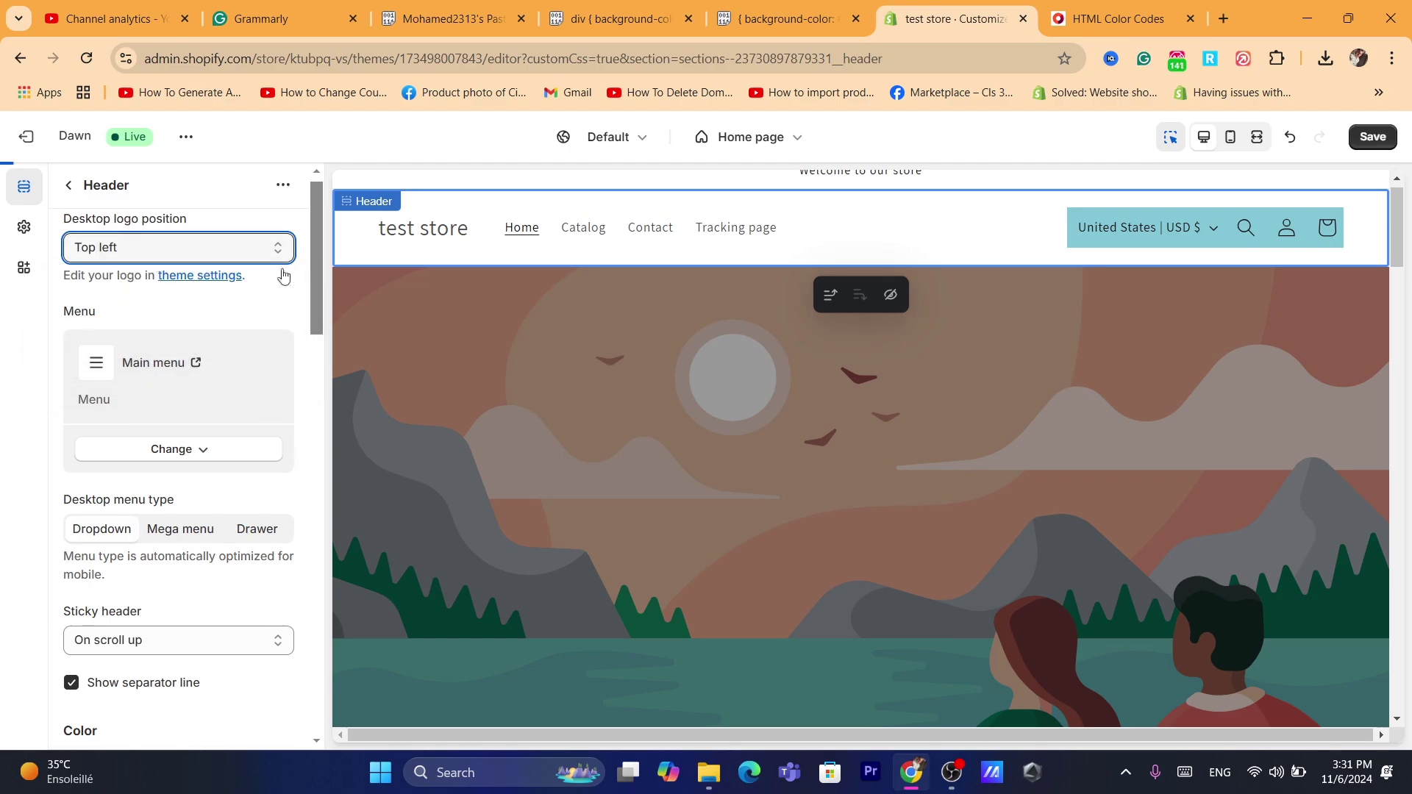
# - Scroll down the home page preview and open the Featured collection section's settings
pyautogui.moveTo(322, 292); pyautogui.dragTo(311, 249)
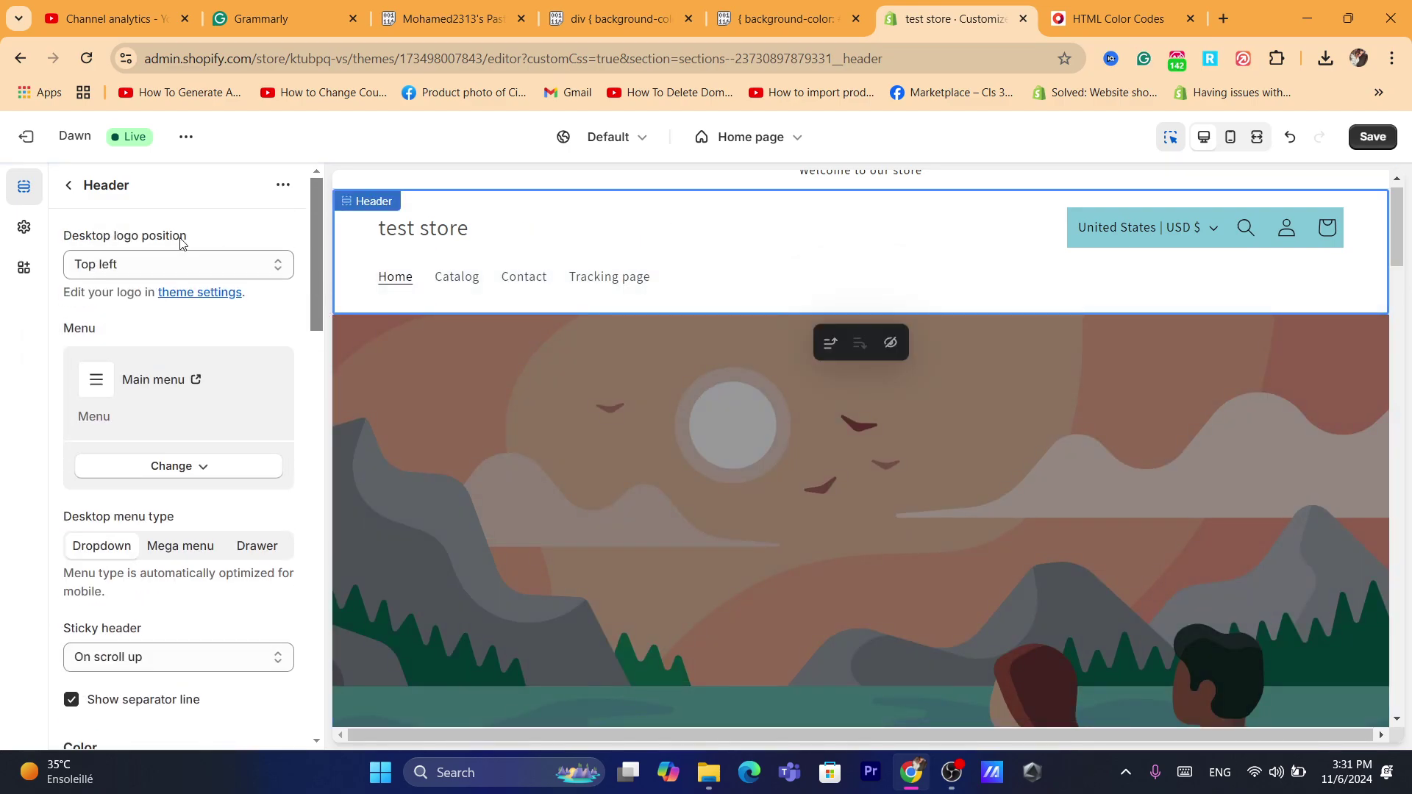
pyautogui.moveTo(312, 278); pyautogui.dragTo(299, 692)
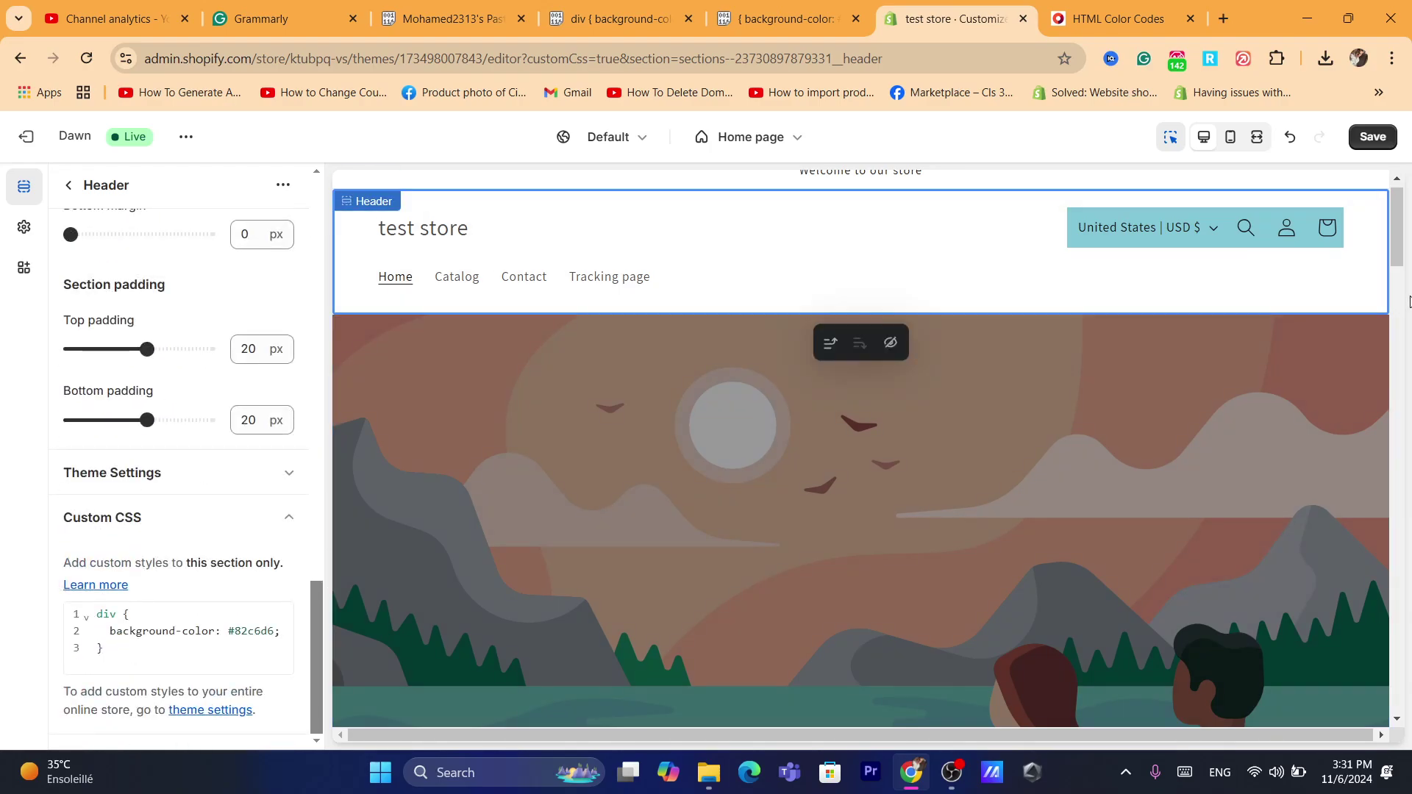
pyautogui.moveTo(1397, 257); pyautogui.dragTo(1406, 419)
pyautogui.scroll(-5, 1189, 365)
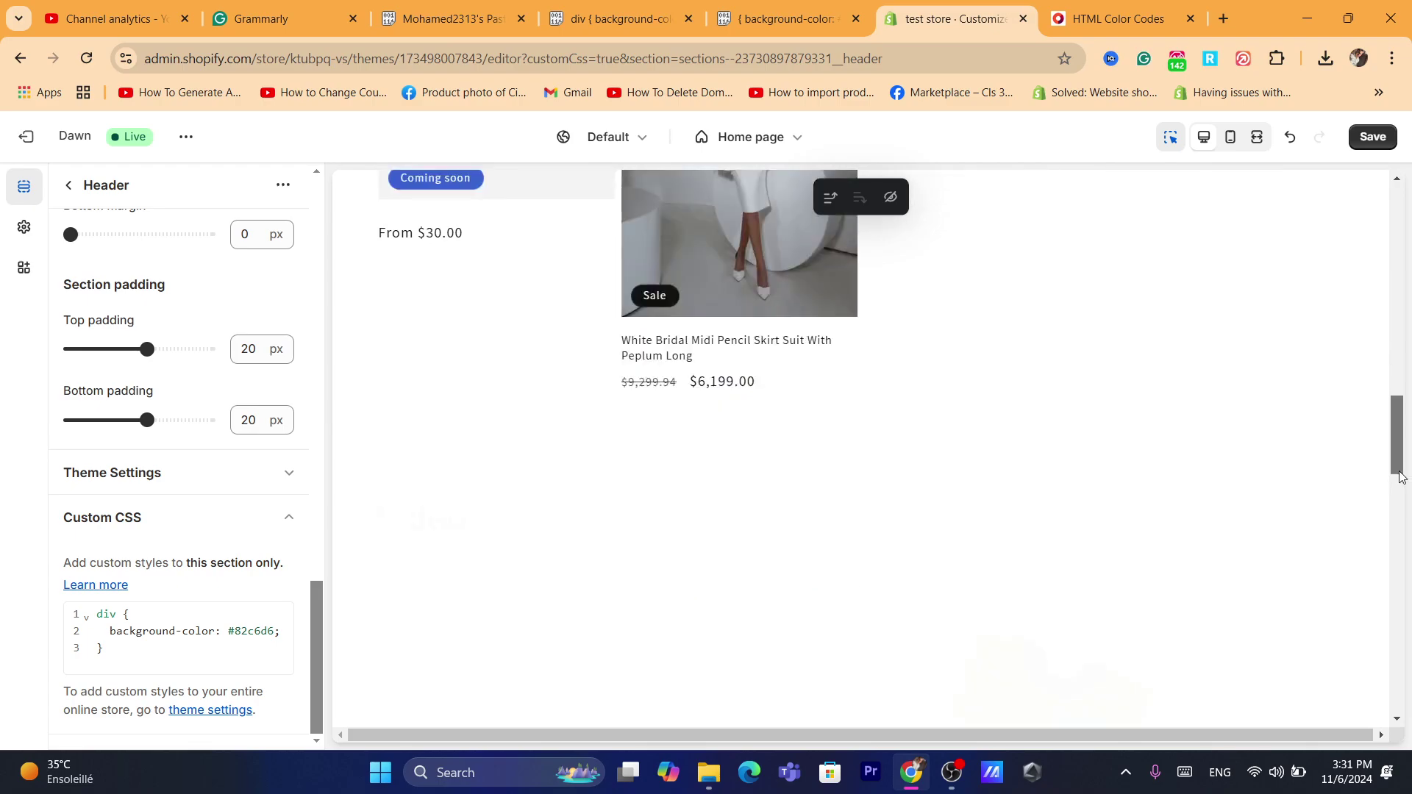
pyautogui.click(1189, 366)
pyautogui.click(1090, 277)
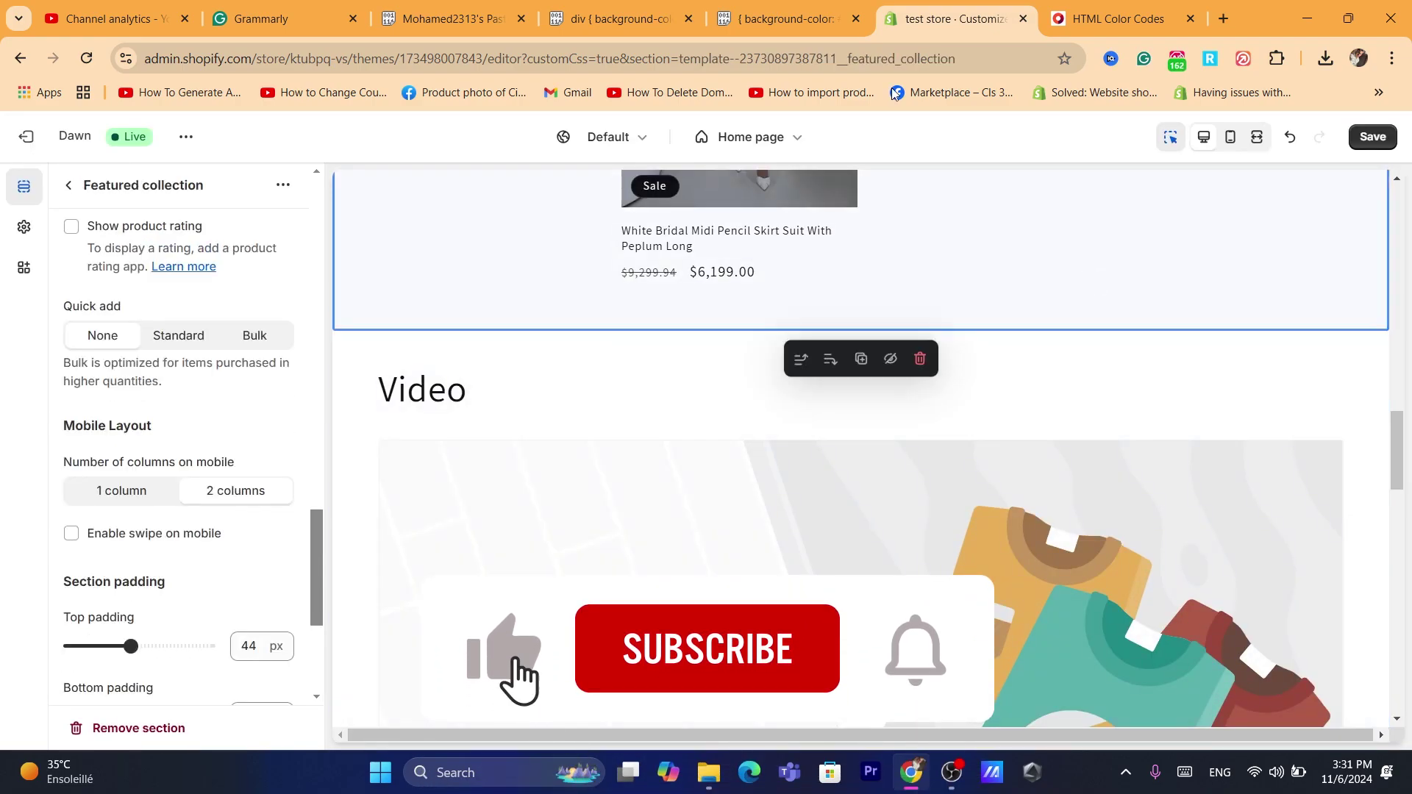